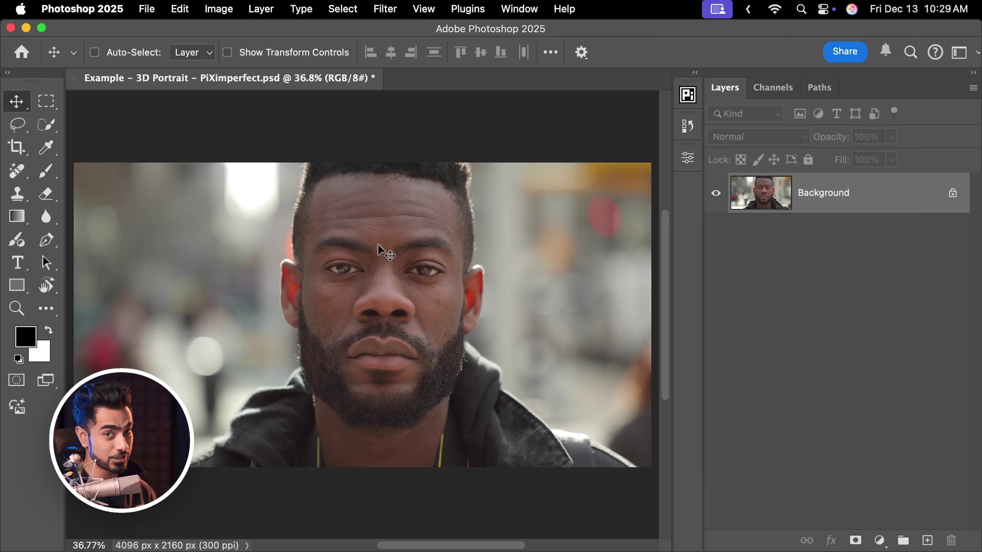
- Try selecting the man's head and neck using the Quick Selection tool with a brush size of 500
mouse_move(47, 124)
mouse_down()
mouse_move(86, 129)
mouse_move(90, 145)
mouse_up()
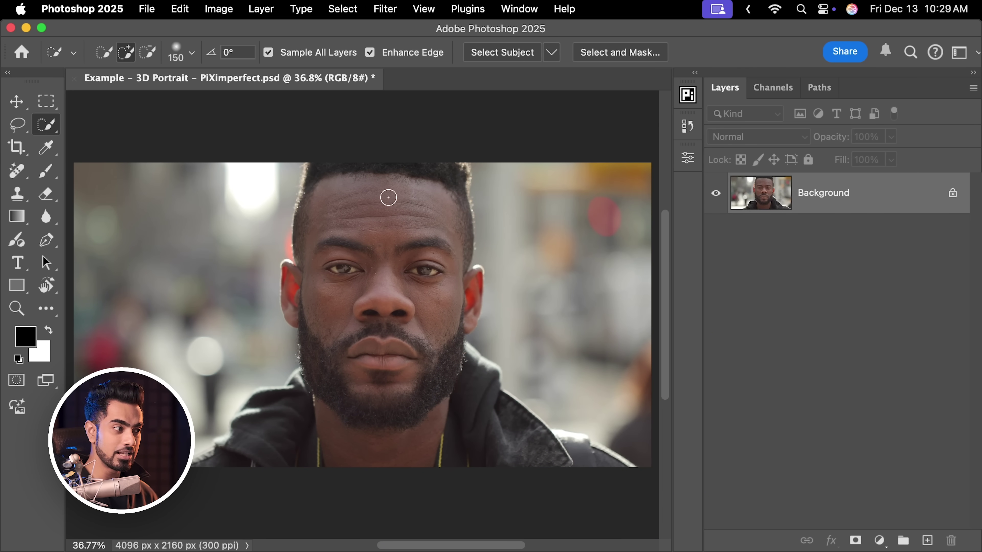
key(])
key(])
key(])
key(])
key(])
key(])
key(])
key(])
key(])
key(])
key(])
key(])
key(])
mouse_move(370, 175)
mouse_down()
mouse_move(347, 242)
mouse_move(376, 299)
mouse_move(398, 259)
mouse_move(397, 399)
mouse_move(420, 418)
mouse_up()
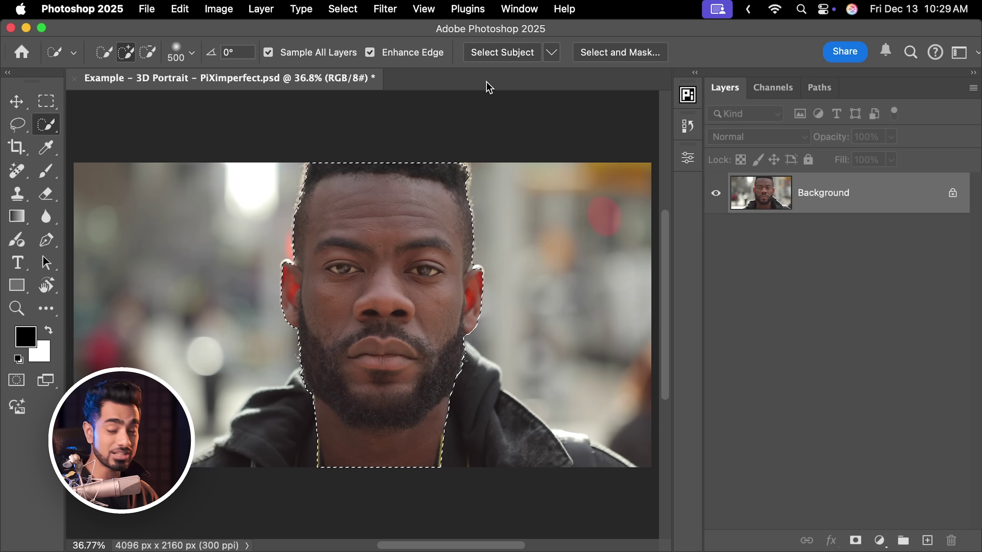
key(super+d)
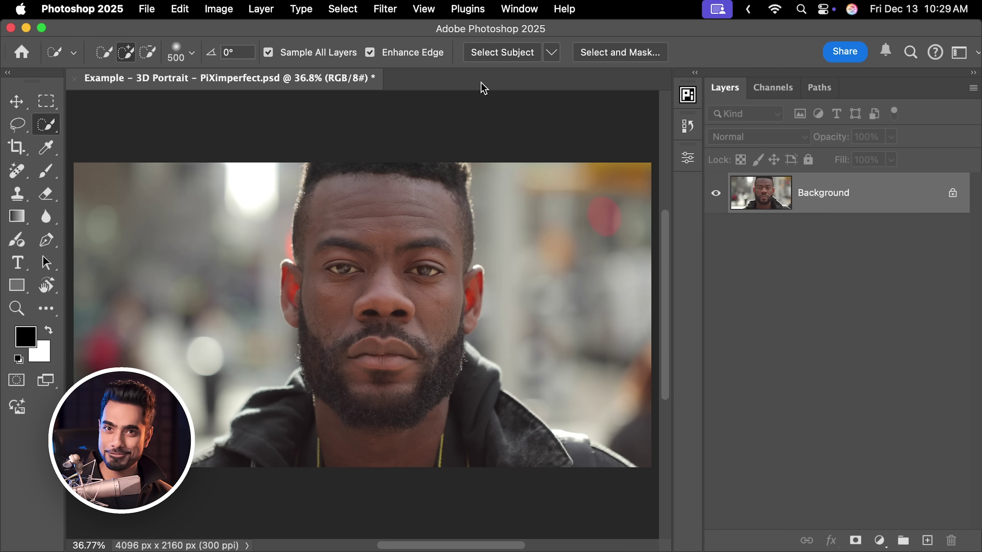
- Load the saved Subject channel as a new selection and turn it into a layer mask on the portrait
click(343, 8)
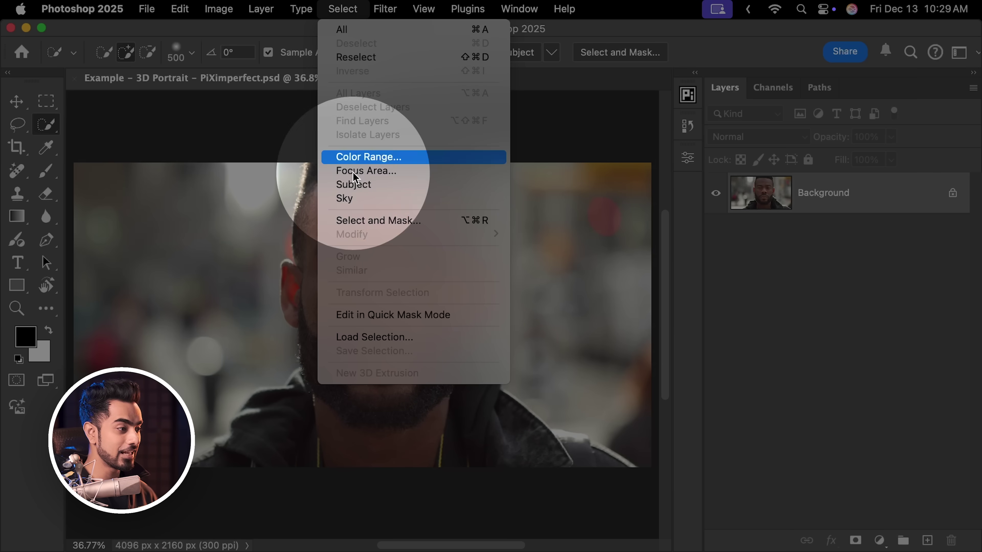
click(355, 342)
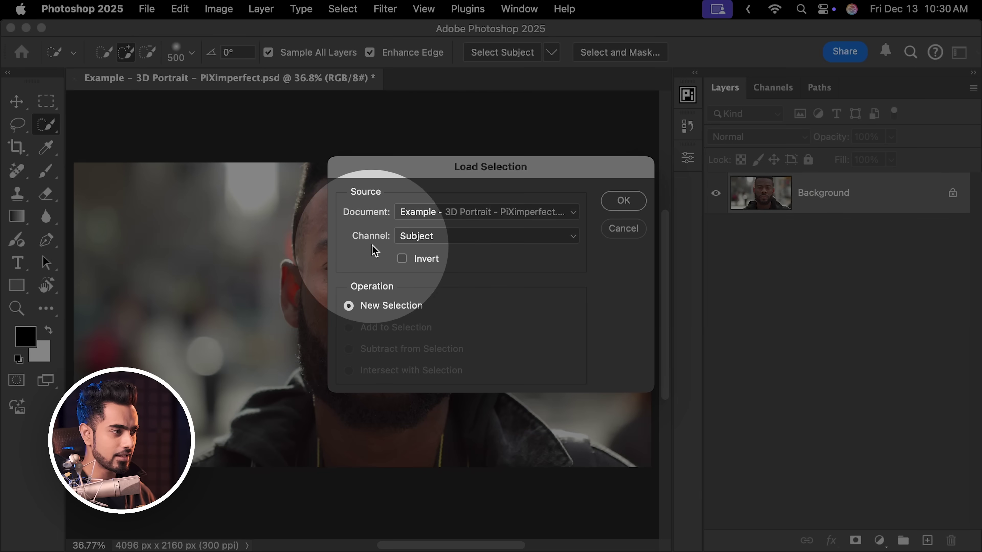
click(423, 237)
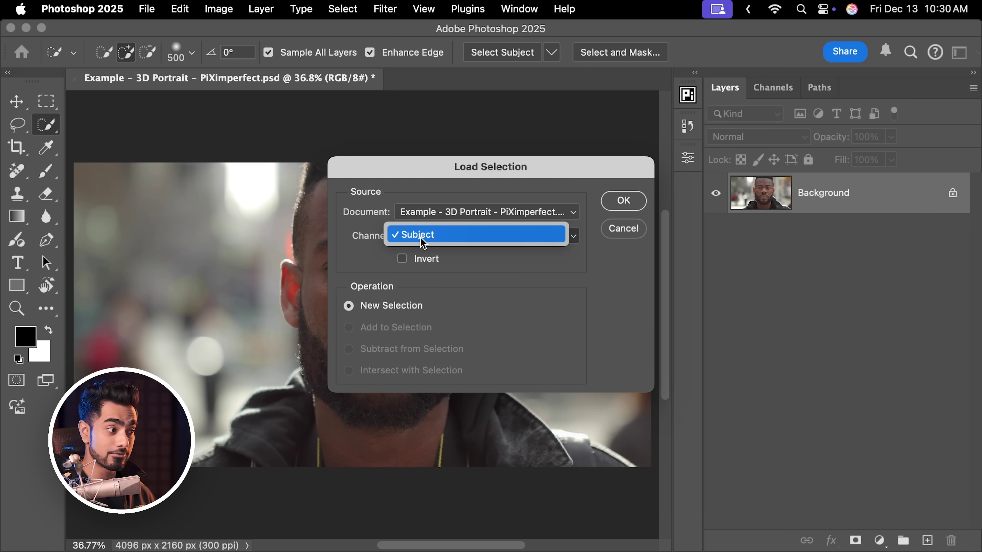
click(423, 237)
click(624, 201)
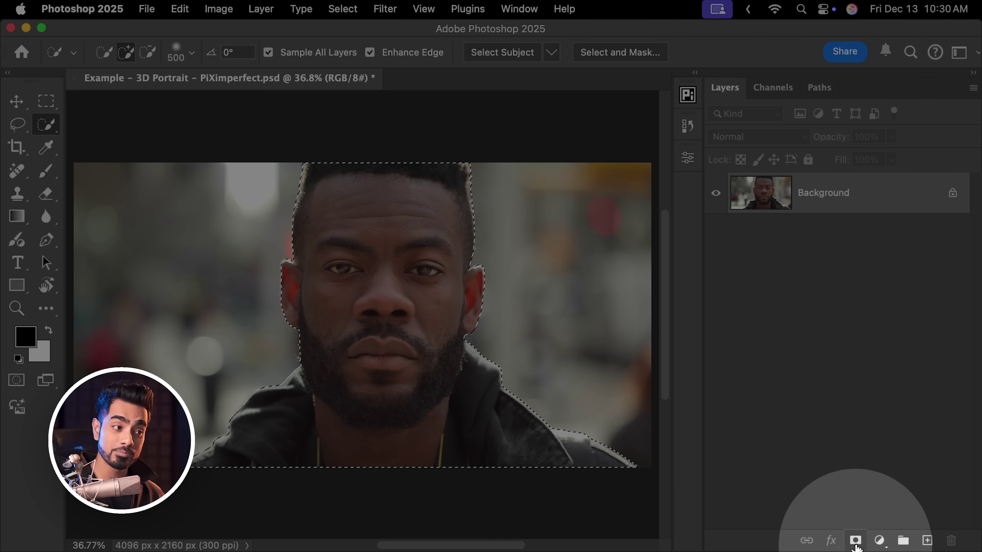
click(855, 540)
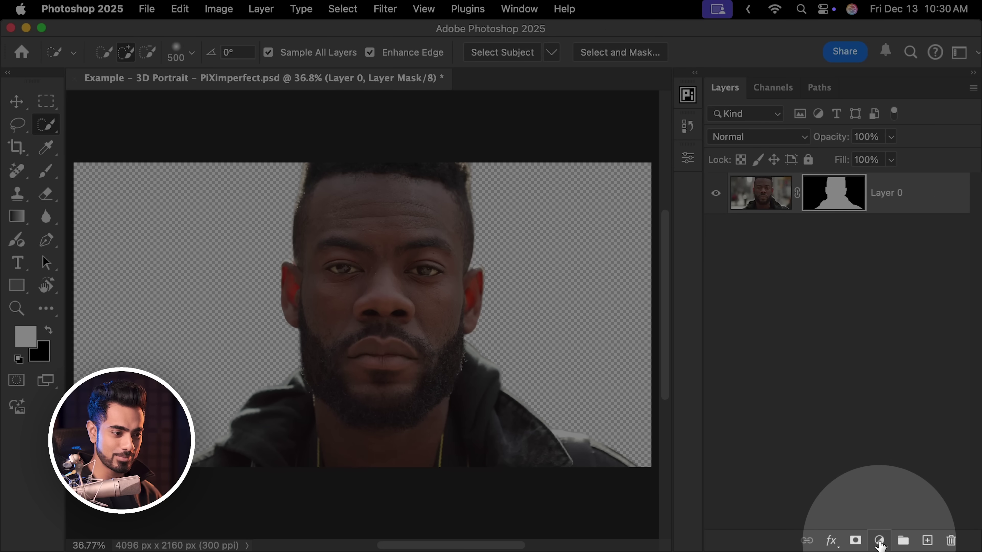
- Add a black (000000) Solid Color fill layer and place it beneath the masked portrait layer
click(880, 542)
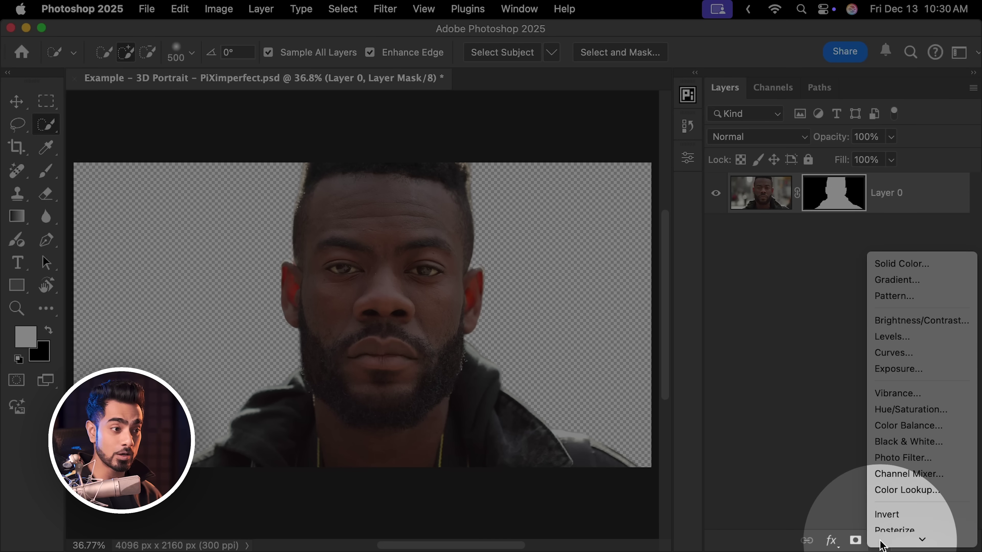
click(890, 254)
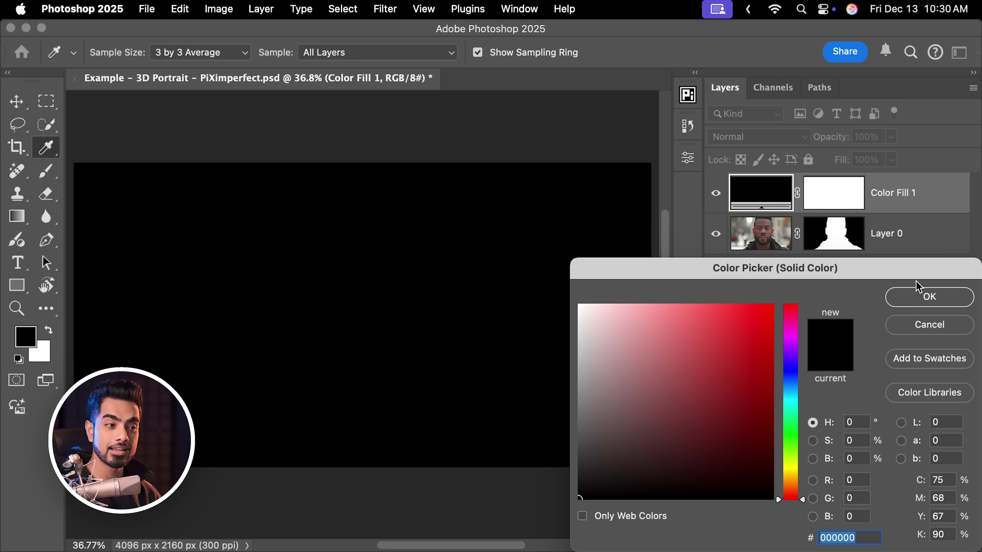
click(922, 299)
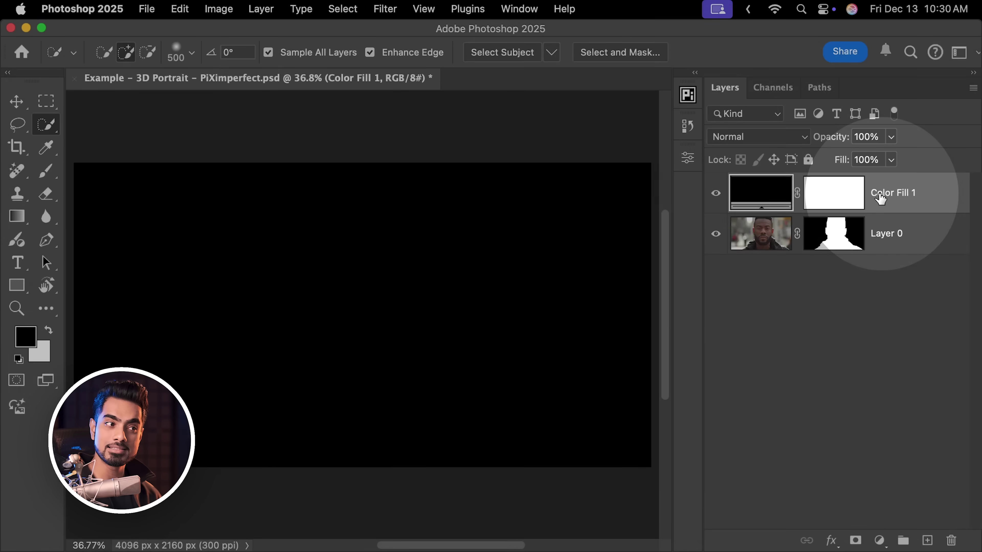
drag(896, 193, 888, 274)
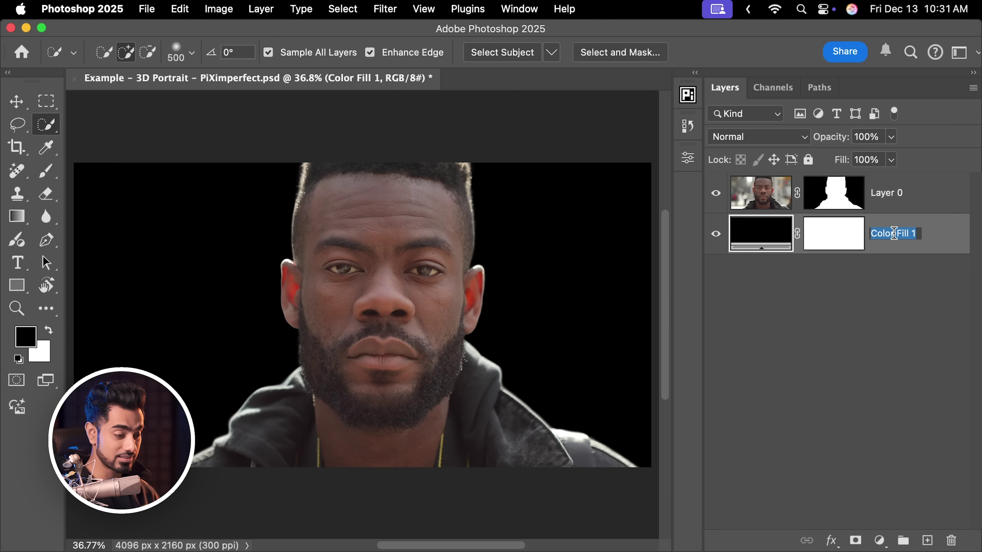
- Rename the black fill layer "Back Background" and the masked portrait layer "Subject"
text(Back Background)
key(Return)
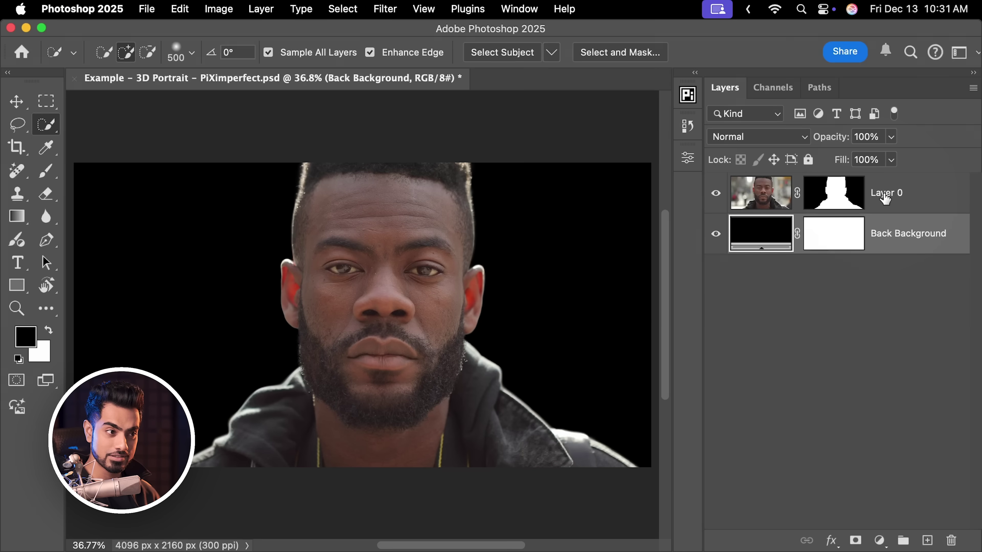
double_click(877, 192)
text(Subj)
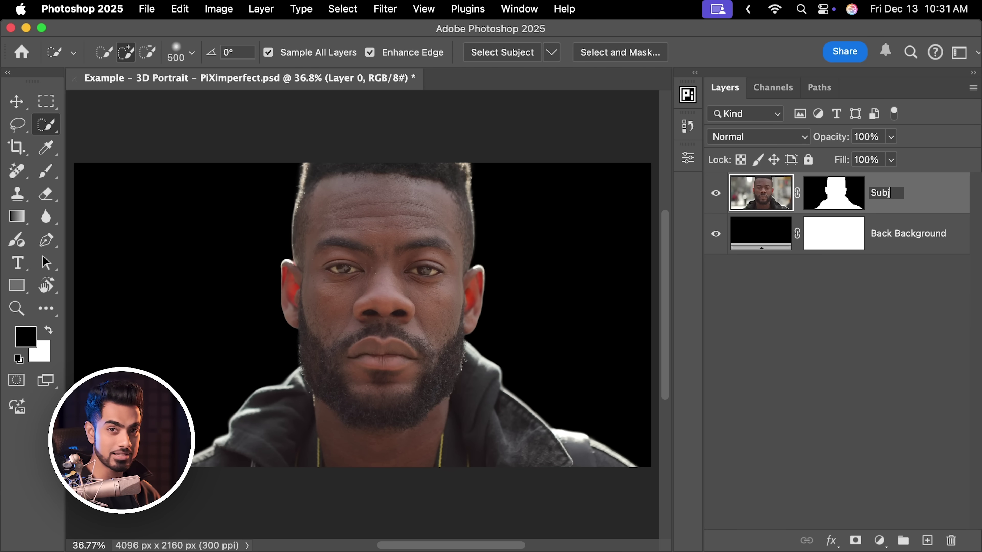
text(ect)
key(Return)
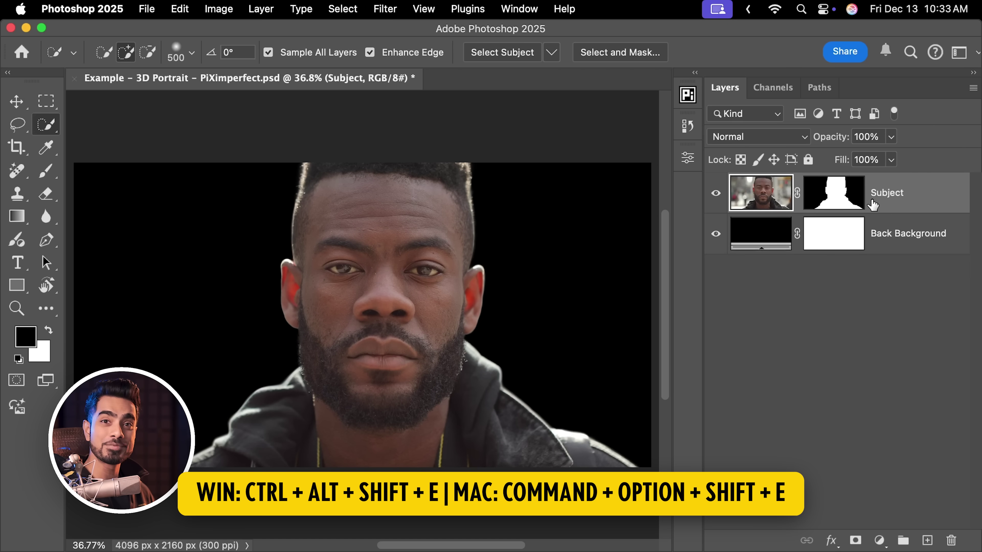
- Stamp all visible layers into a new merged layer and name it "Basic Adjustments"
key(ctrl+alt+shift+e)
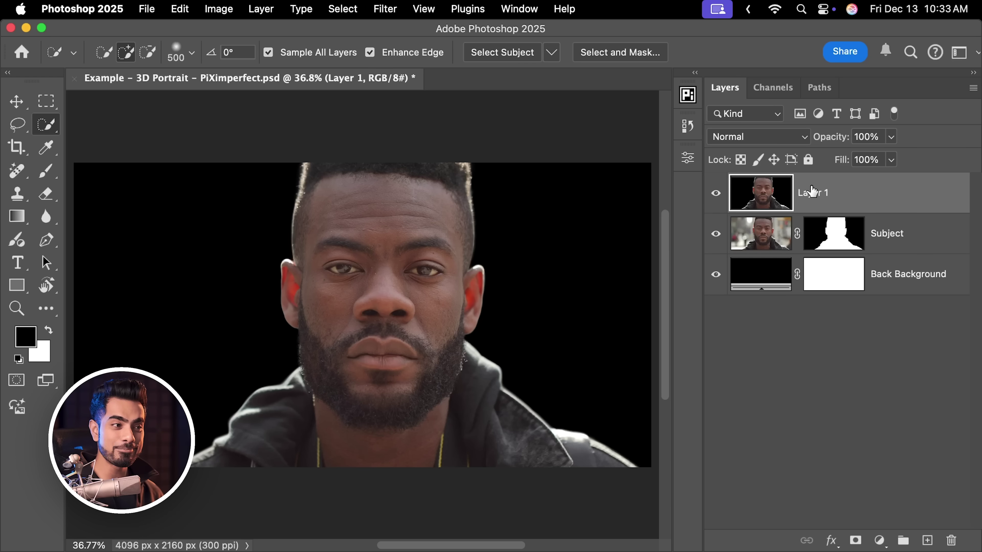
text(Basic Adjustments)
key(Return)
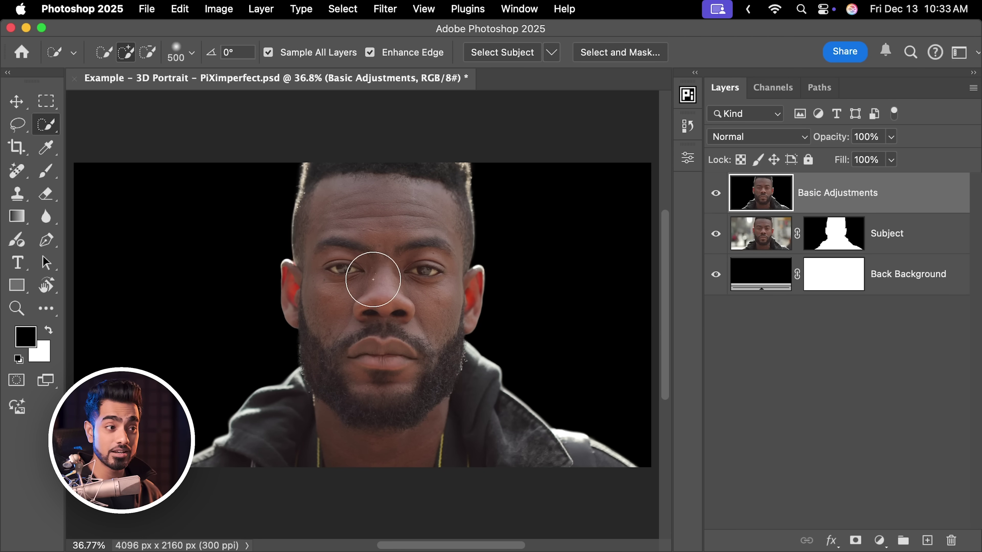
- Convert the Basic Adjustments layer into a smart object for smart filters
click(17, 101)
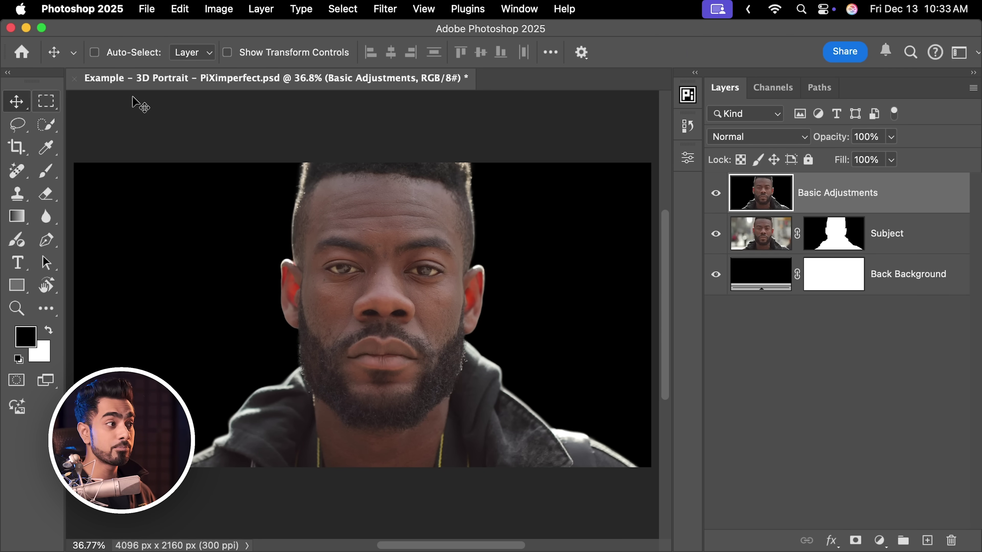
click(387, 10)
click(406, 53)
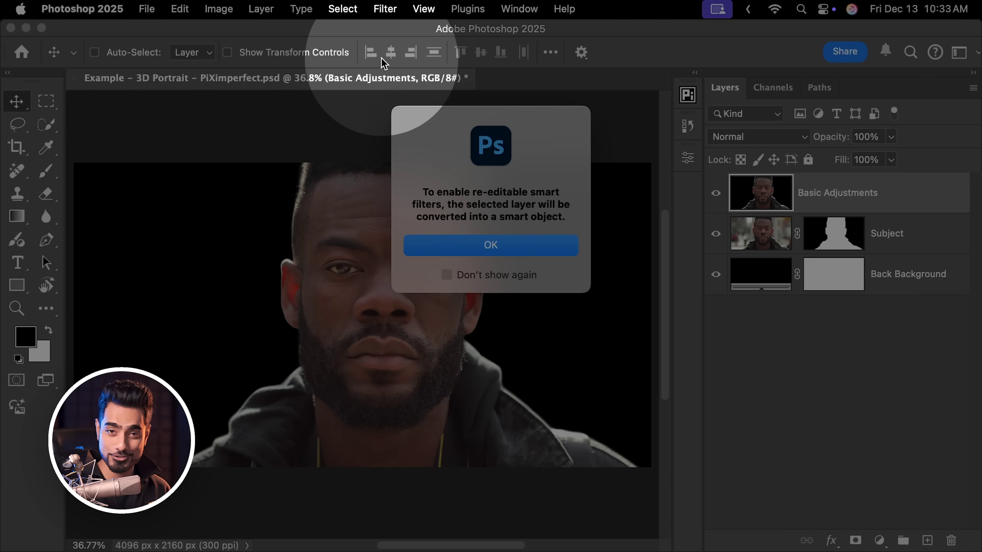
click(480, 245)
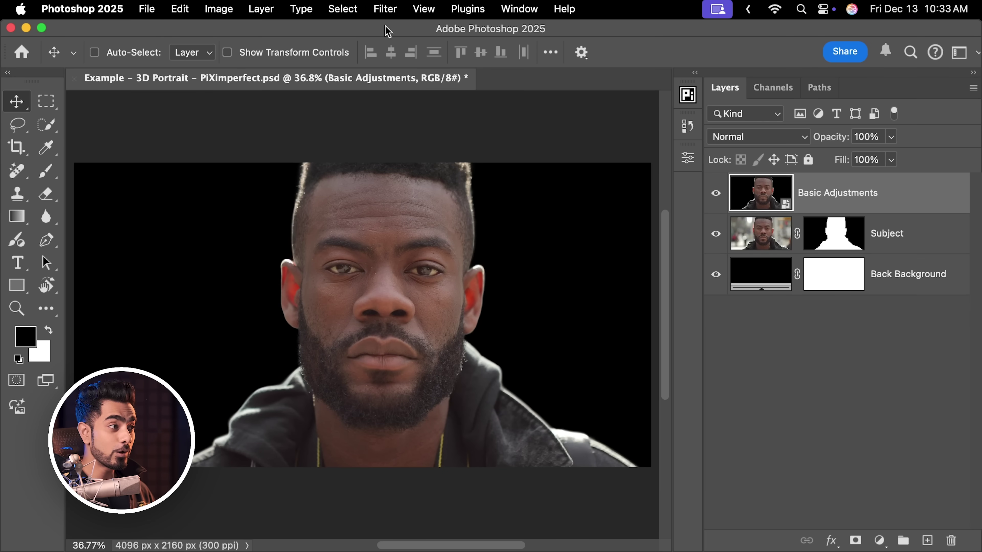
- Apply the Camera Raw Filter to the Basic Adjustments layer and switch it to black and white with the Monochrome profile
click(385, 8)
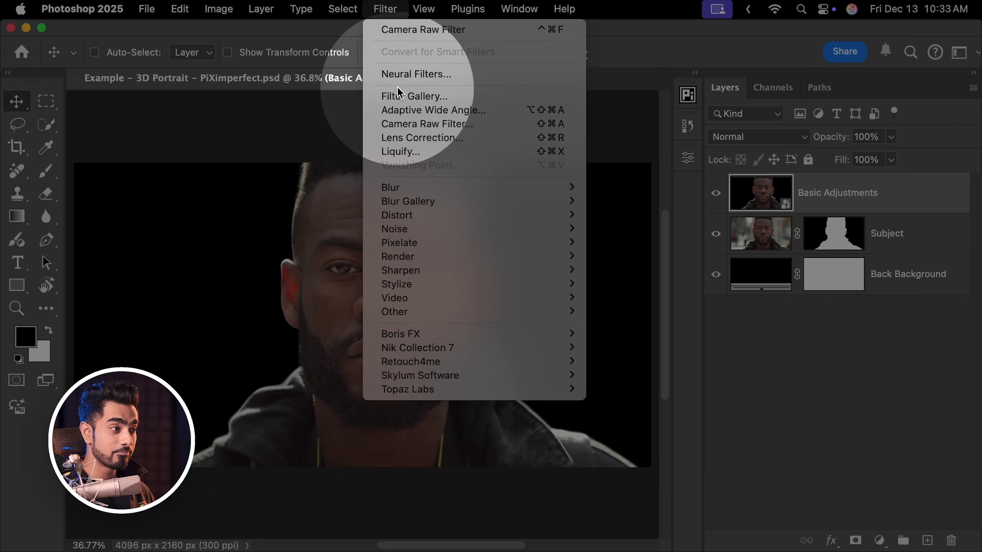
click(409, 126)
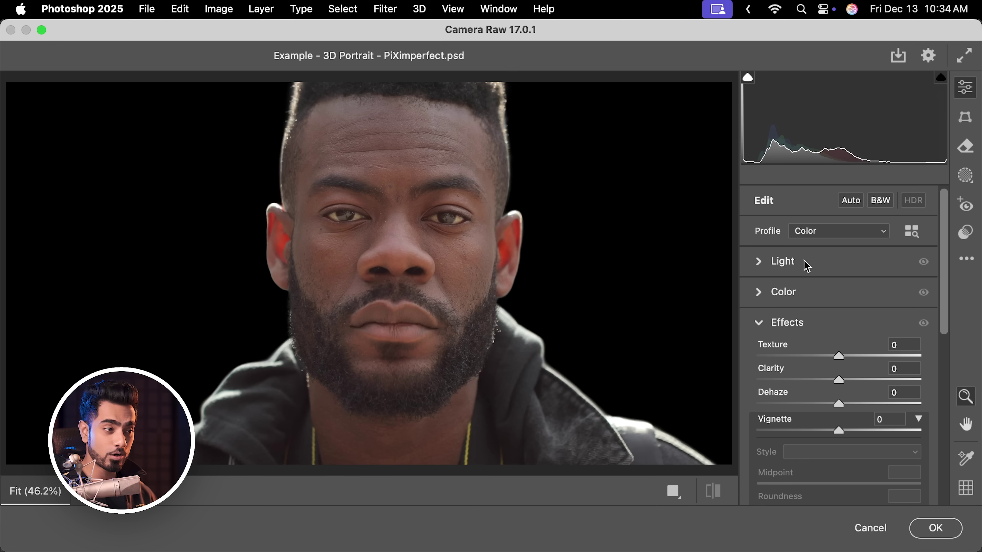
click(760, 262)
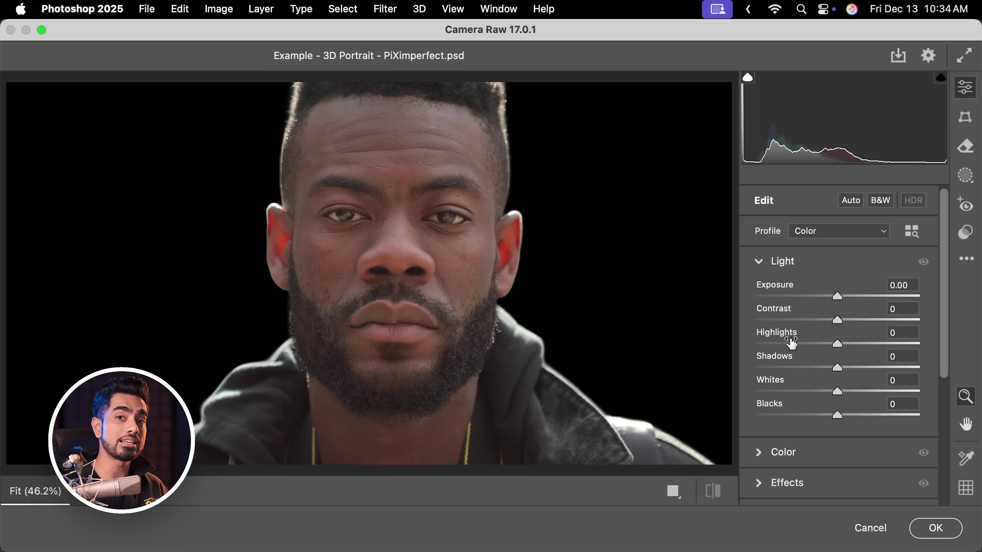
mouse_move(792, 342)
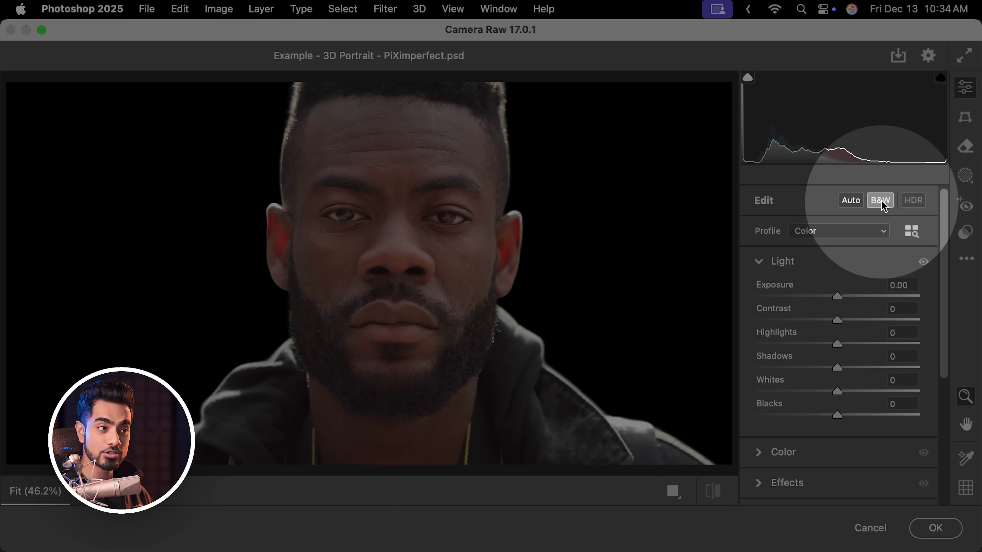
click(881, 201)
click(825, 233)
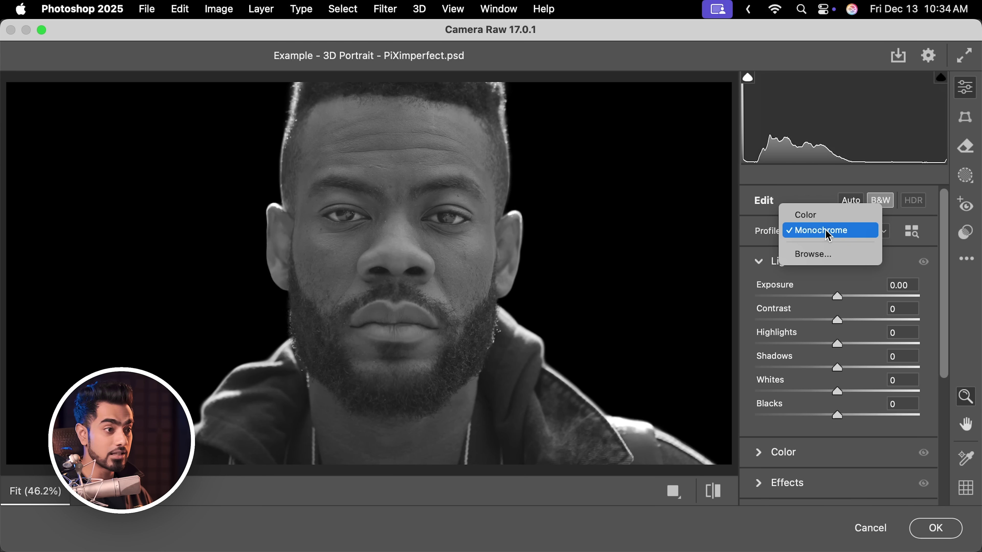
click(827, 232)
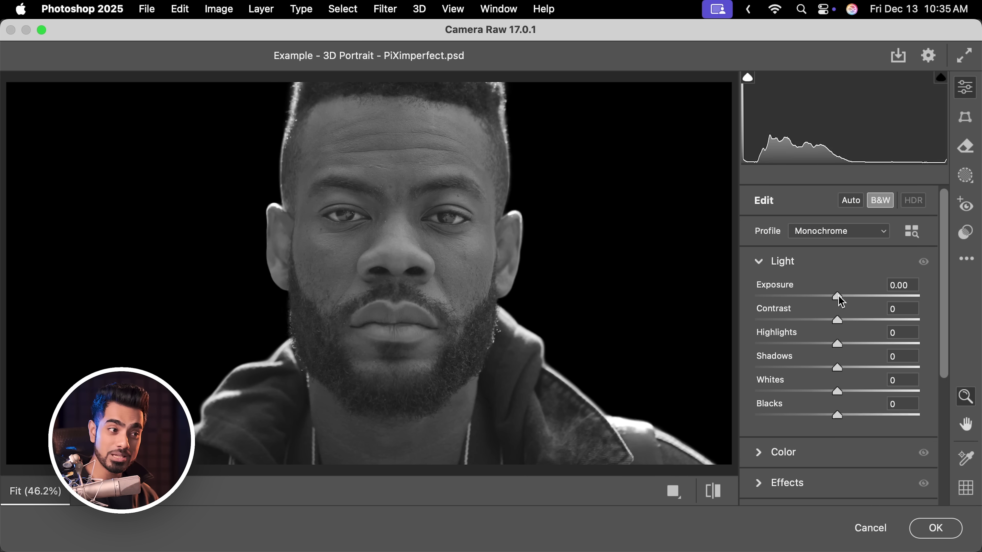
- Set the light adjustments to exposure +0.70, shadows -28, highlights +18 and contrast +26
drag(839, 298, 852, 300)
drag(838, 368, 819, 369)
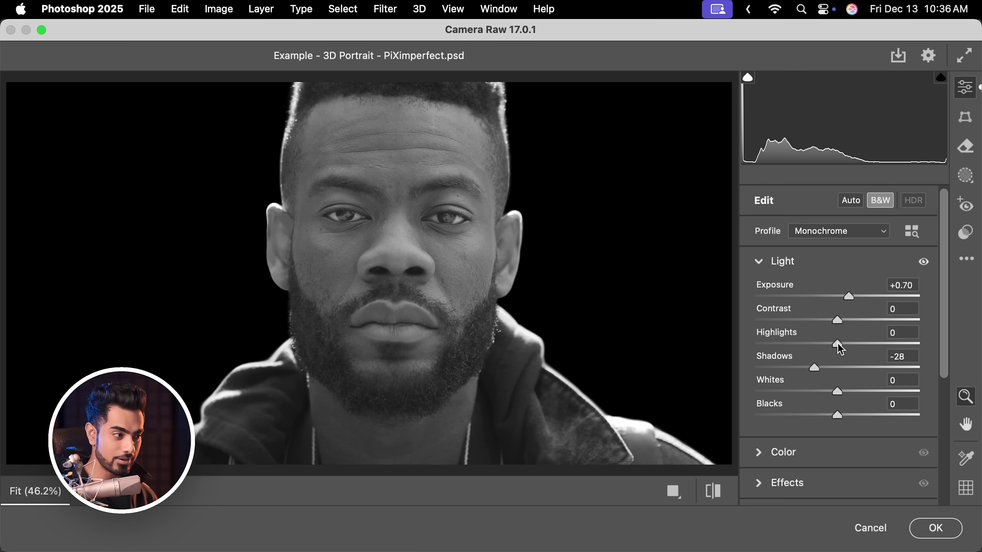
drag(838, 343, 853, 346)
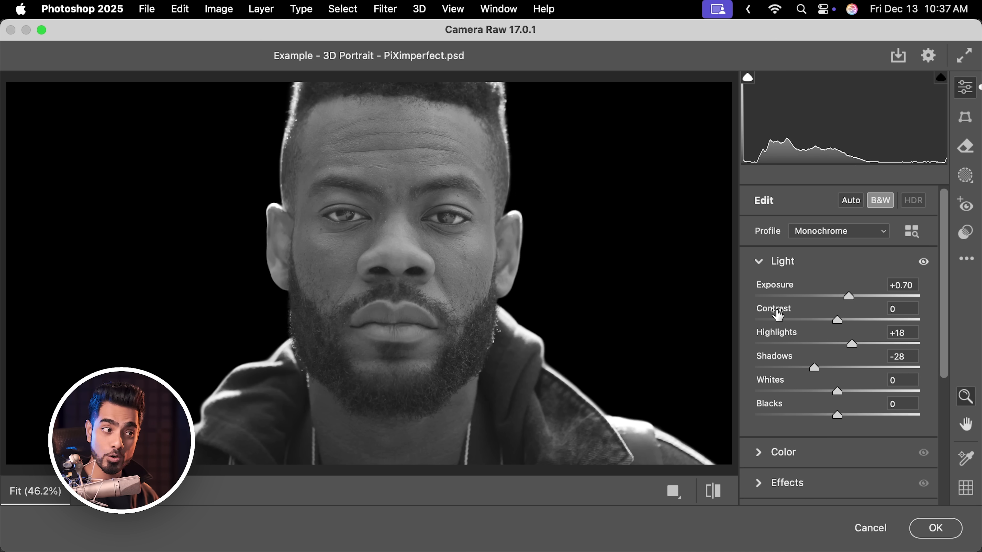
drag(778, 314, 795, 311)
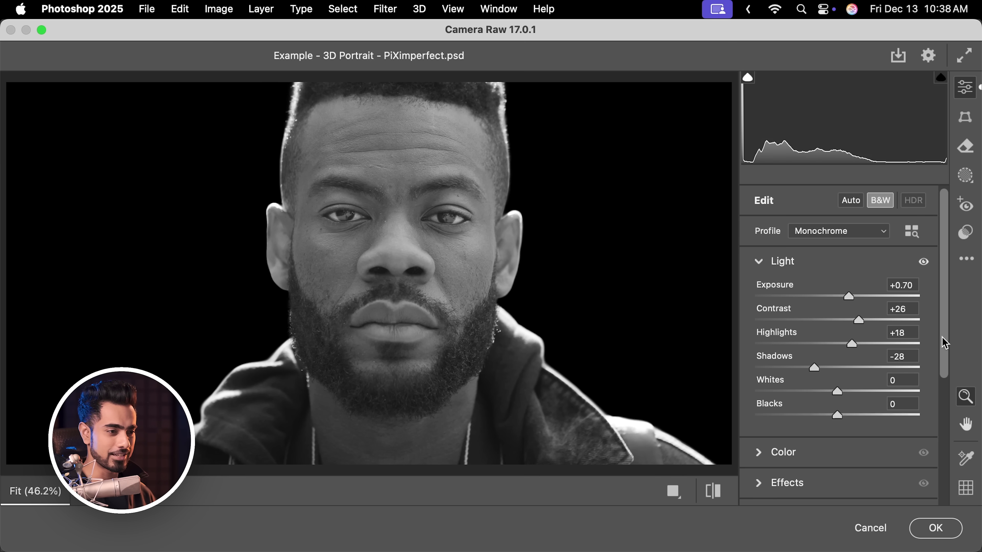
- Set the effects adjustments to texture +20, clarity +10 and dehaze +32
scroll(944, 344, down, 5)
click(781, 343)
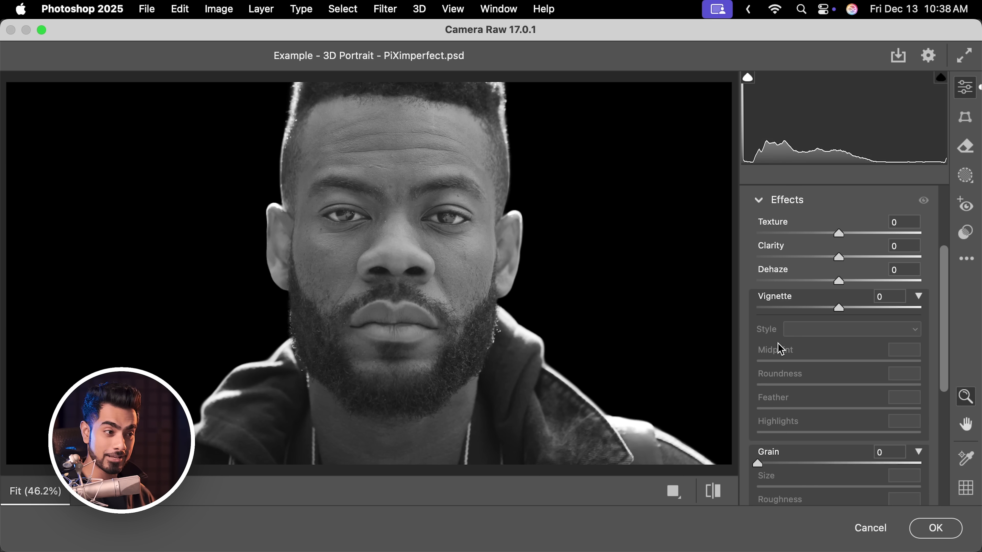
drag(840, 234, 875, 232)
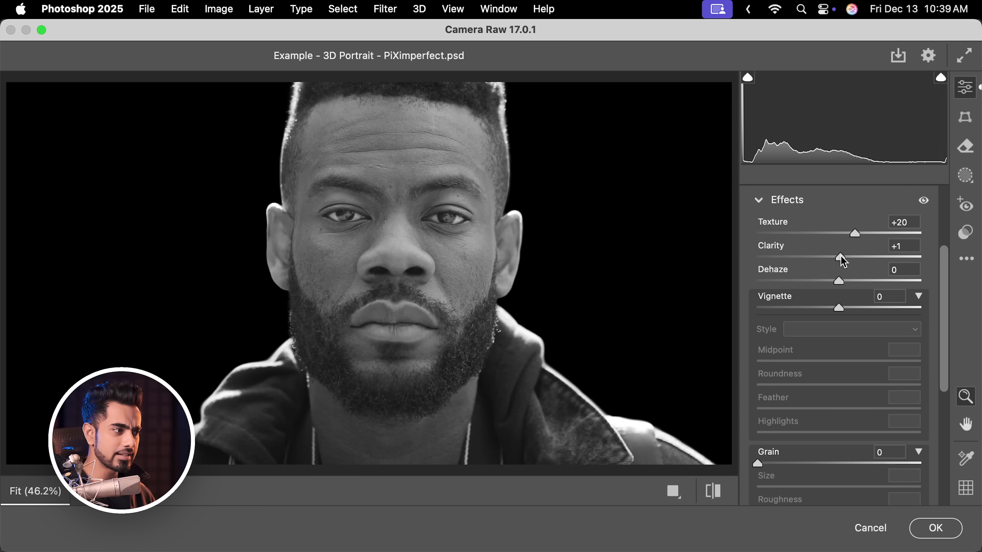
drag(842, 258, 865, 282)
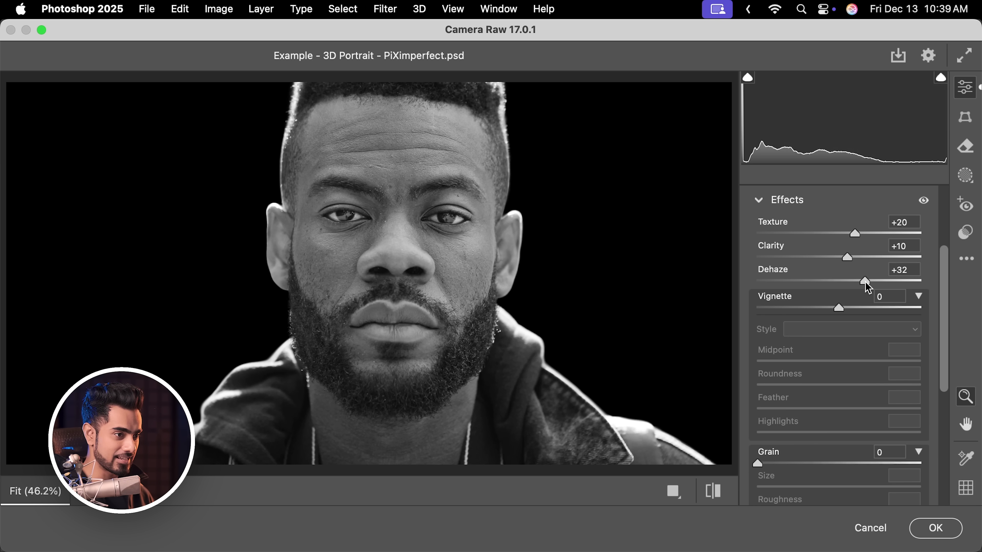
- Raise the whites in the light adjustments to +16
scroll(953, 279, up, 3)
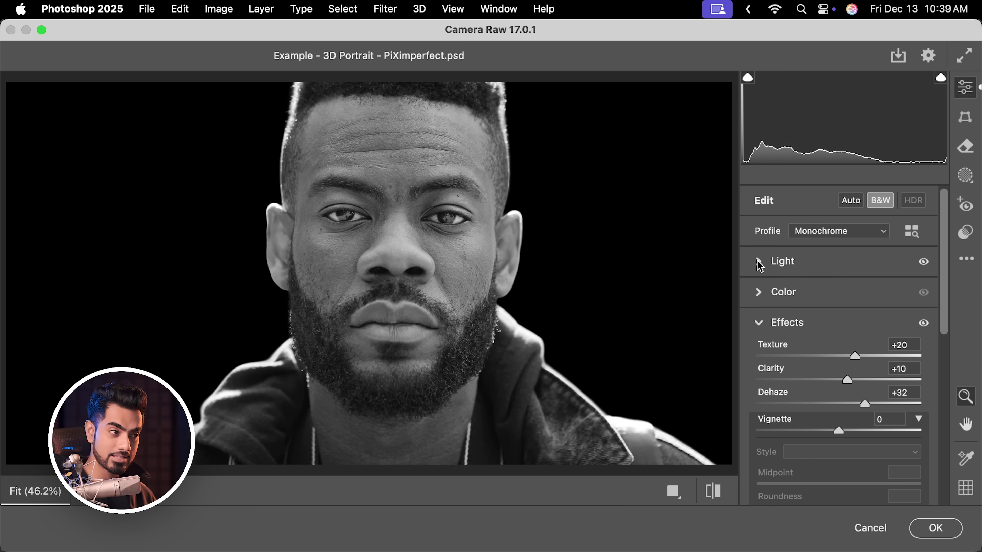
click(759, 264)
mouse_move(838, 393)
mouse_down()
mouse_move(877, 391)
mouse_move(854, 398)
mouse_up()
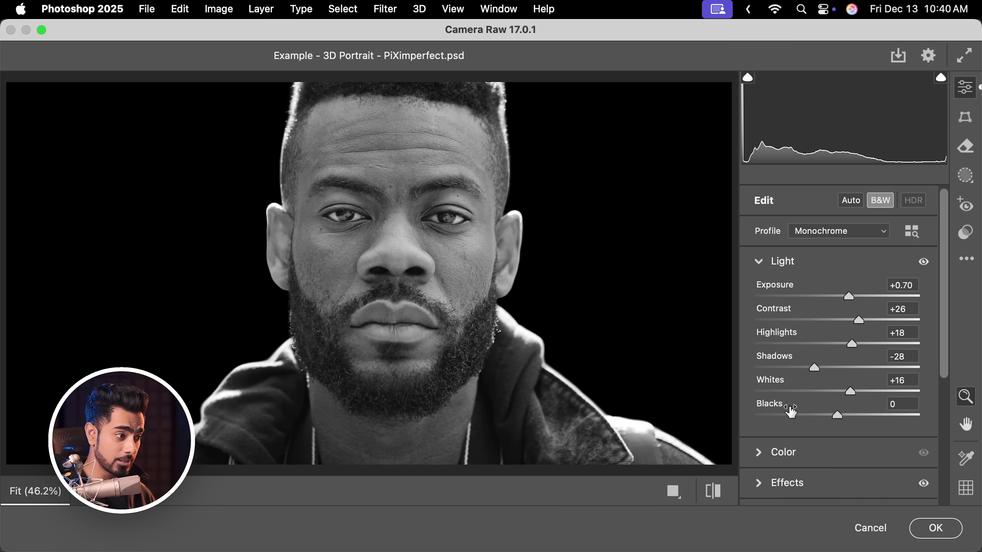
key(shift)
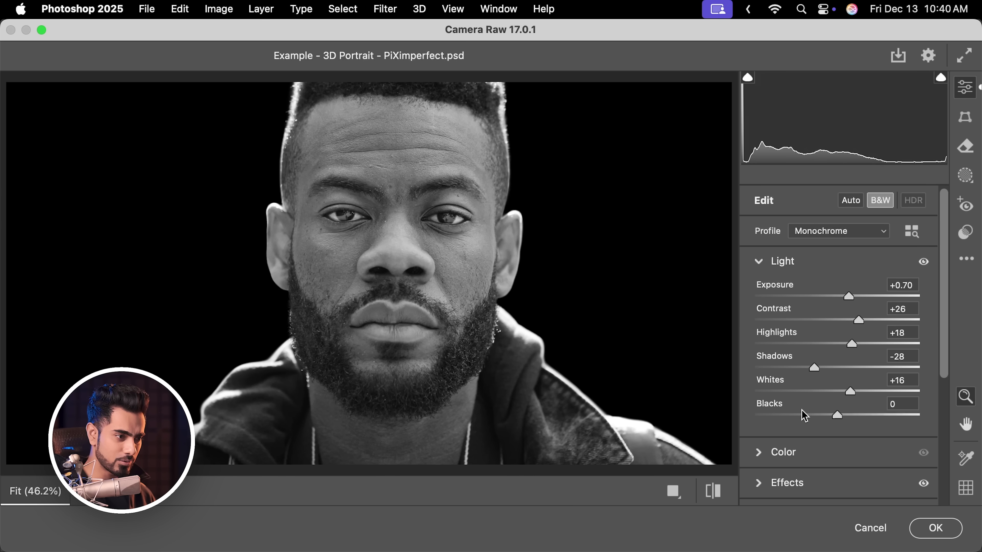
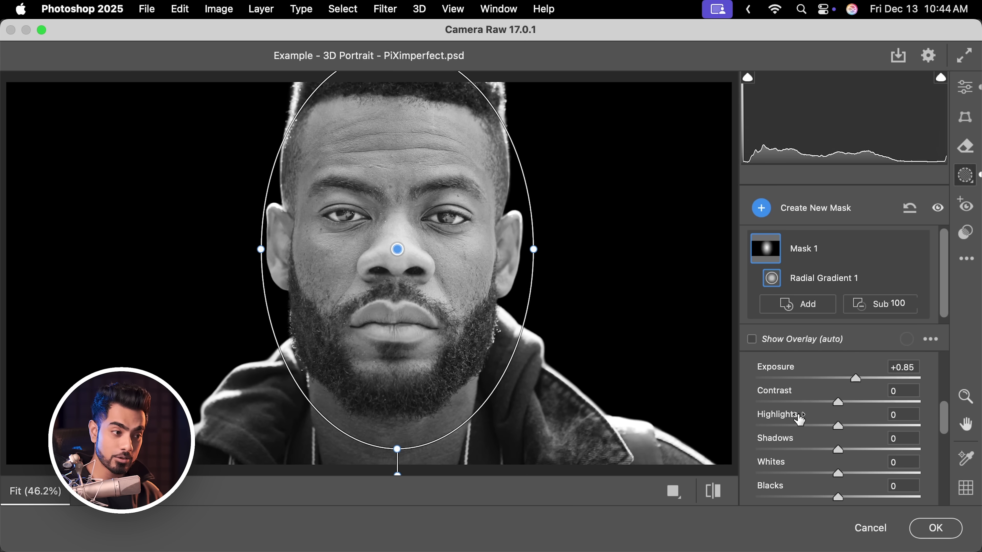
- Lower the highlights of Mask 1 to -12 and subtract the nose area from the mask with a brush
drag(834, 429, 831, 429)
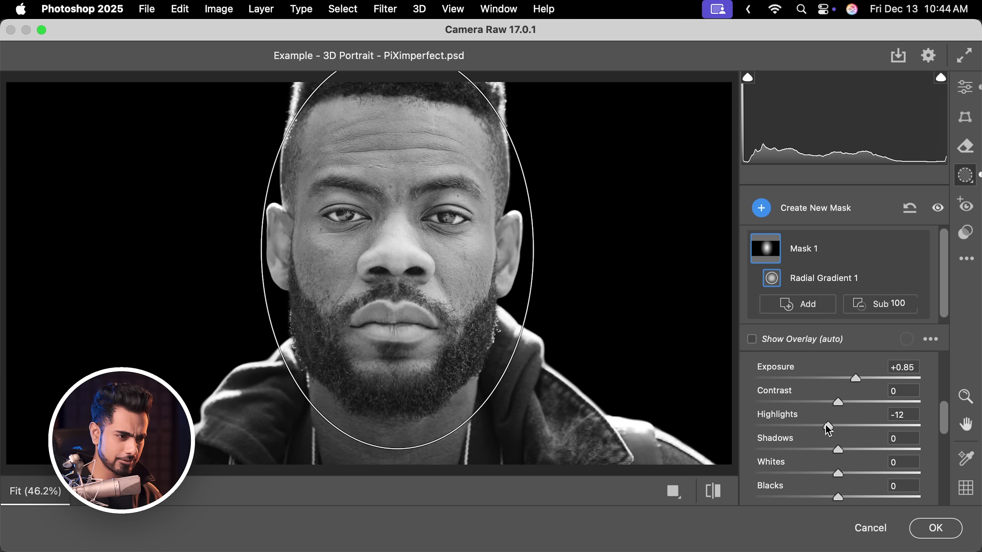
drag(827, 427, 827, 428)
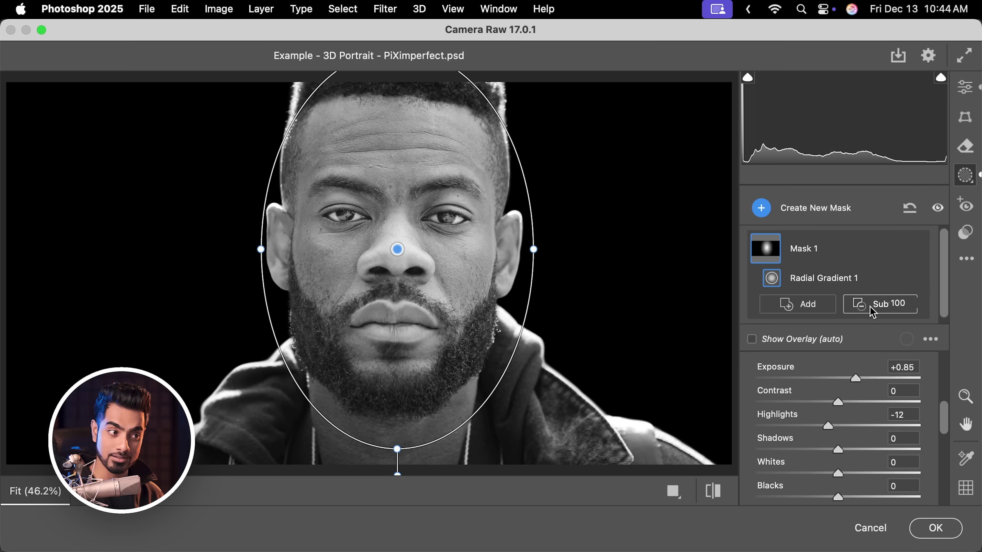
click(873, 309)
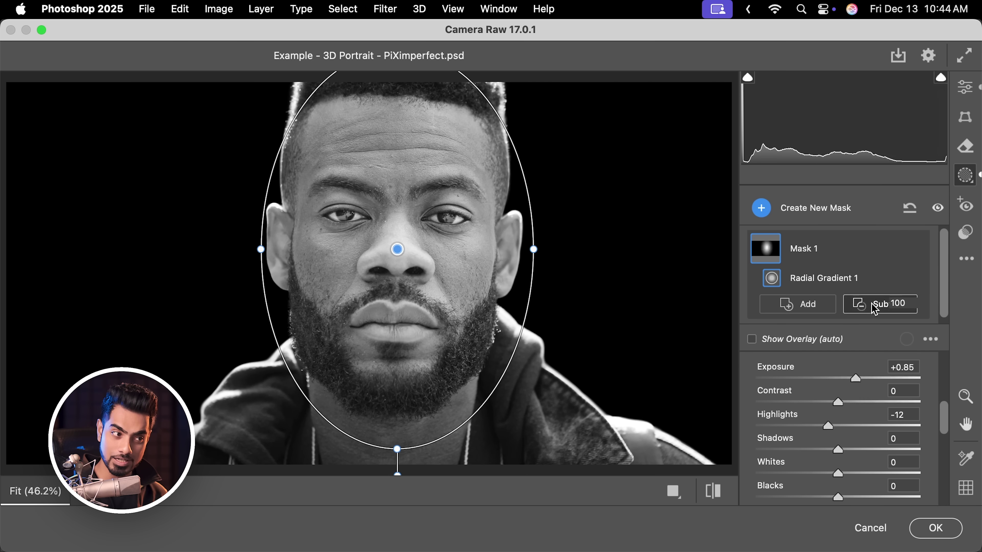
click(778, 412)
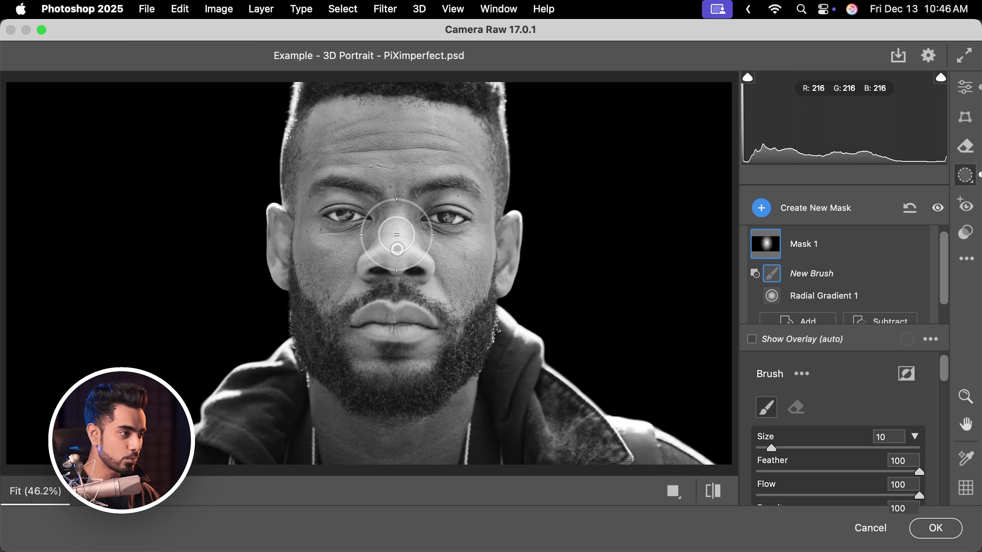
drag(401, 243, 394, 254)
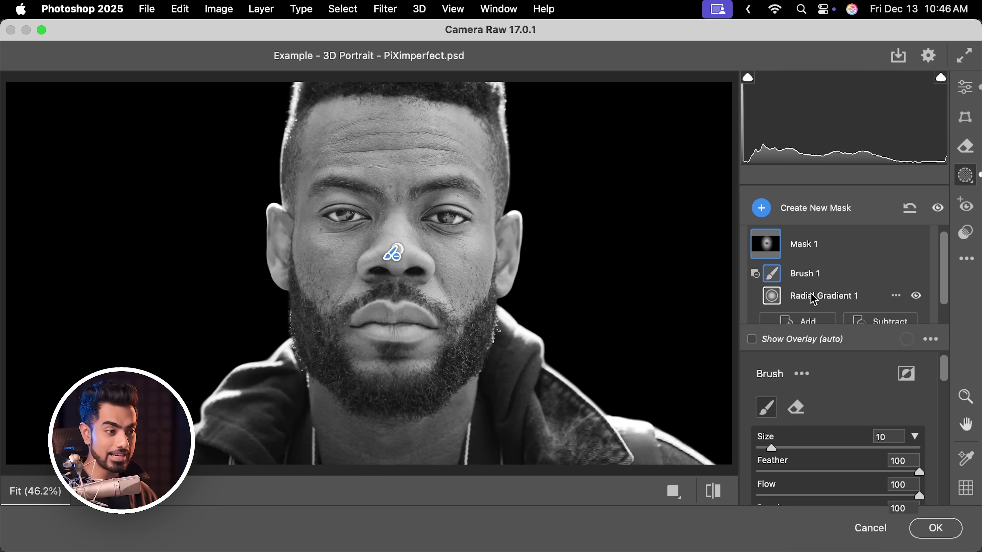
- Narrow and shorten the radial gradient of Mask 1 to fit inside the face, and shift it slightly upward
click(810, 298)
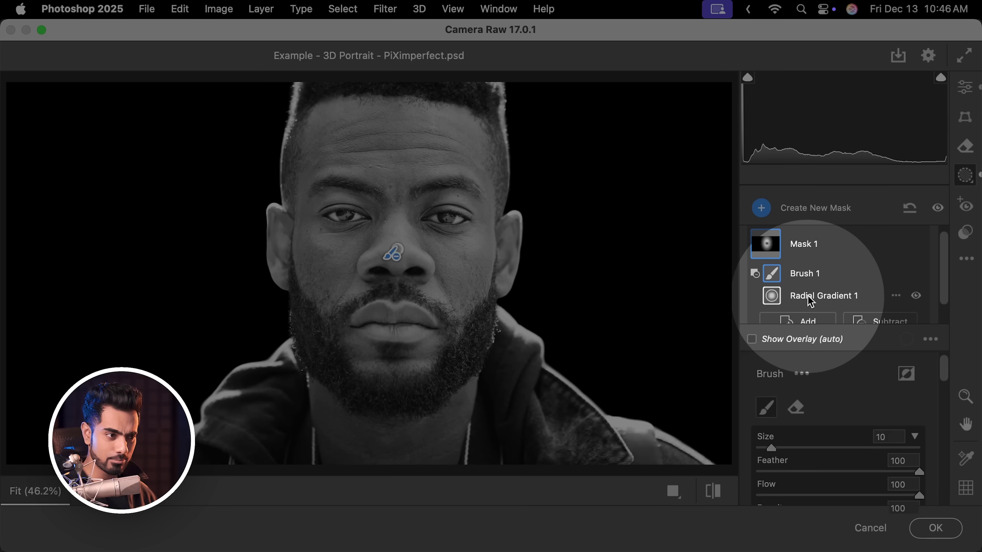
click(811, 298)
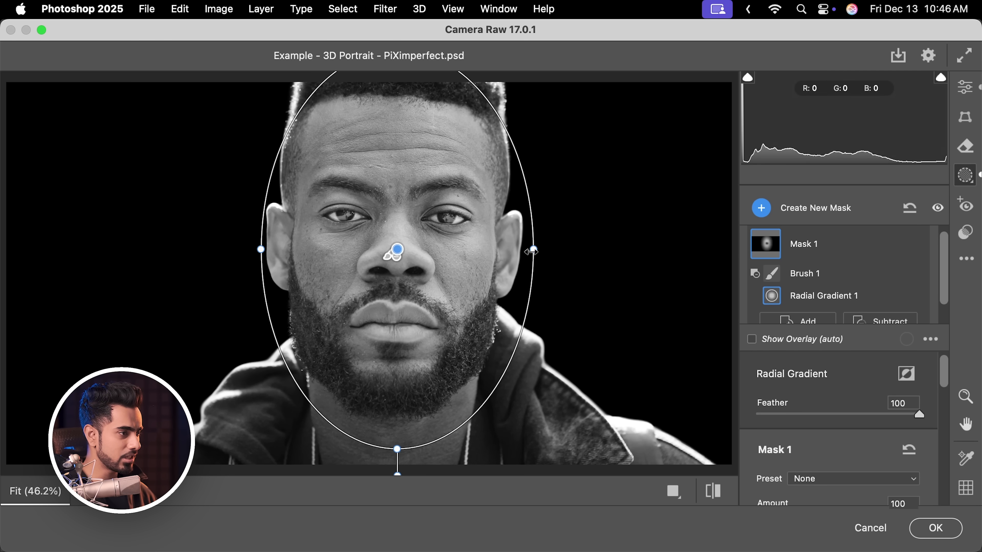
drag(532, 251, 494, 249)
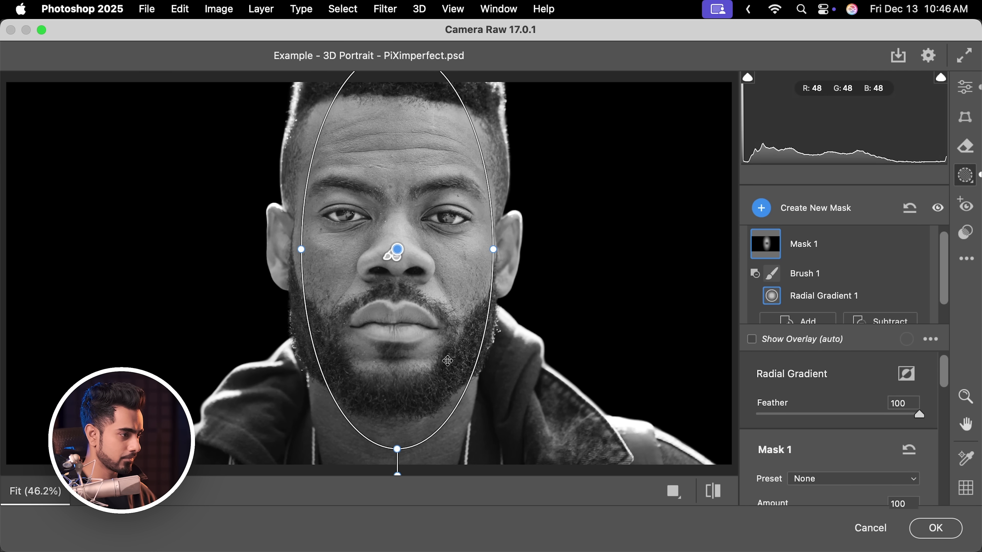
drag(396, 450, 397, 424)
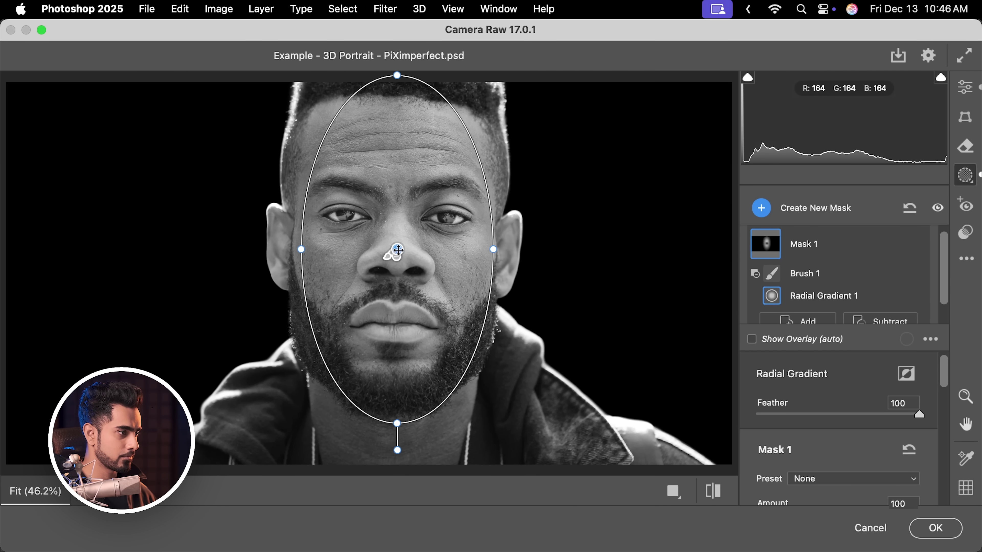
mouse_move(398, 248)
mouse_down()
mouse_move(391, 230)
mouse_move(397, 235)
mouse_up()
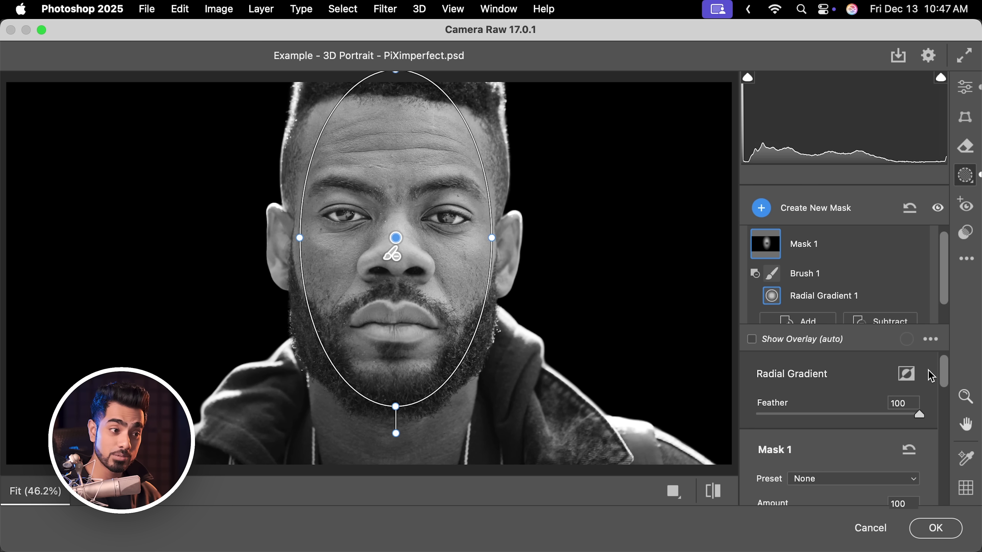
- Set the effects of Mask 1 to texture +40 and dehaze +10
drag(948, 373, 946, 411)
click(760, 387)
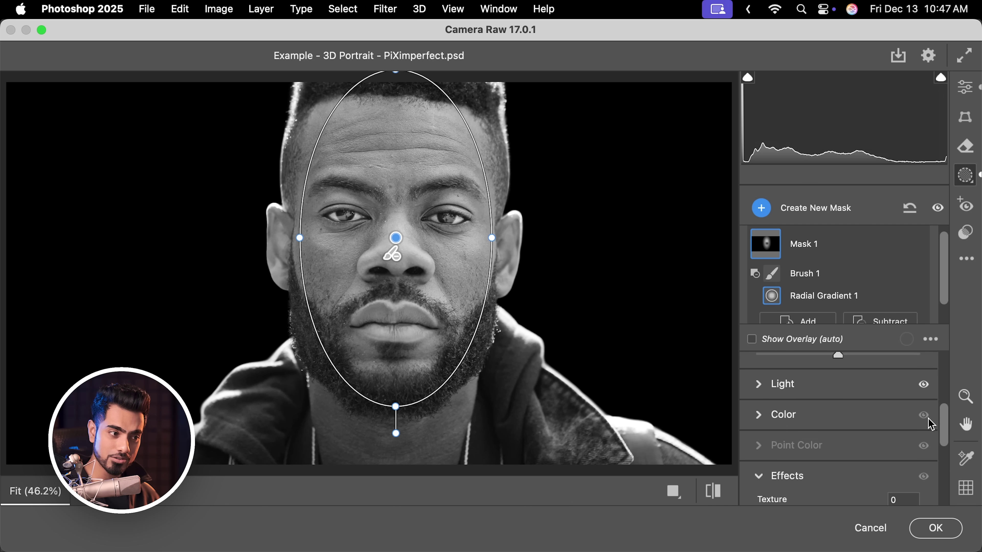
scroll(947, 419, down, 4)
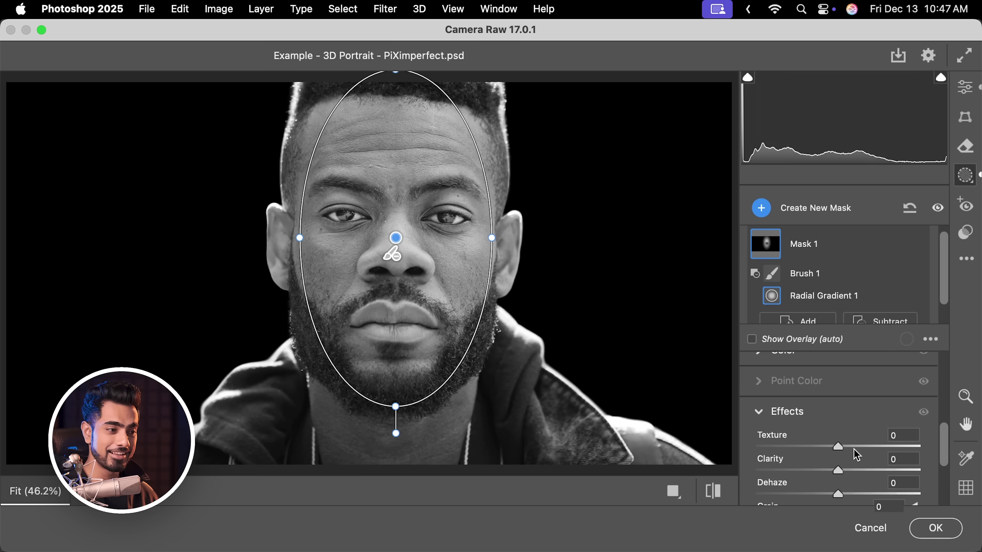
drag(839, 448, 871, 449)
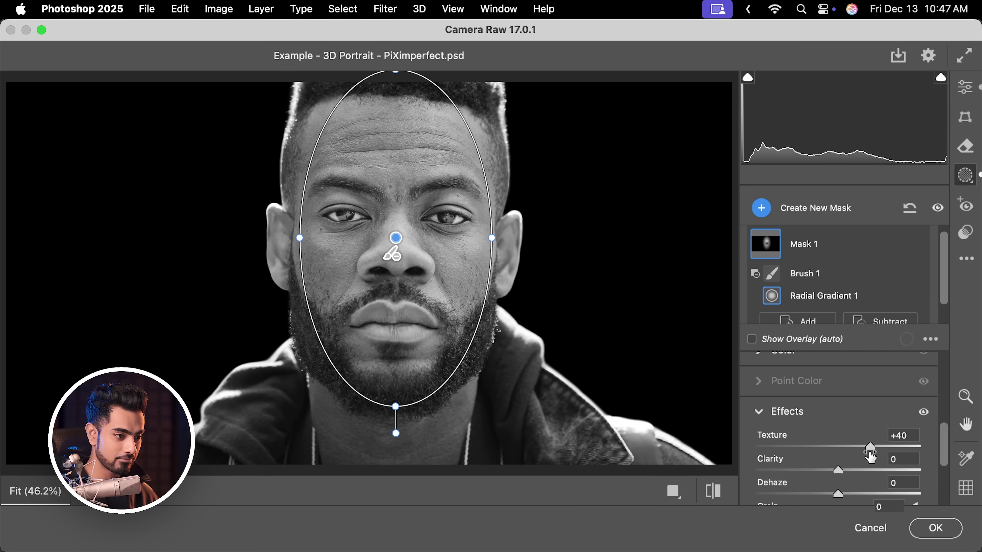
drag(839, 499, 858, 499)
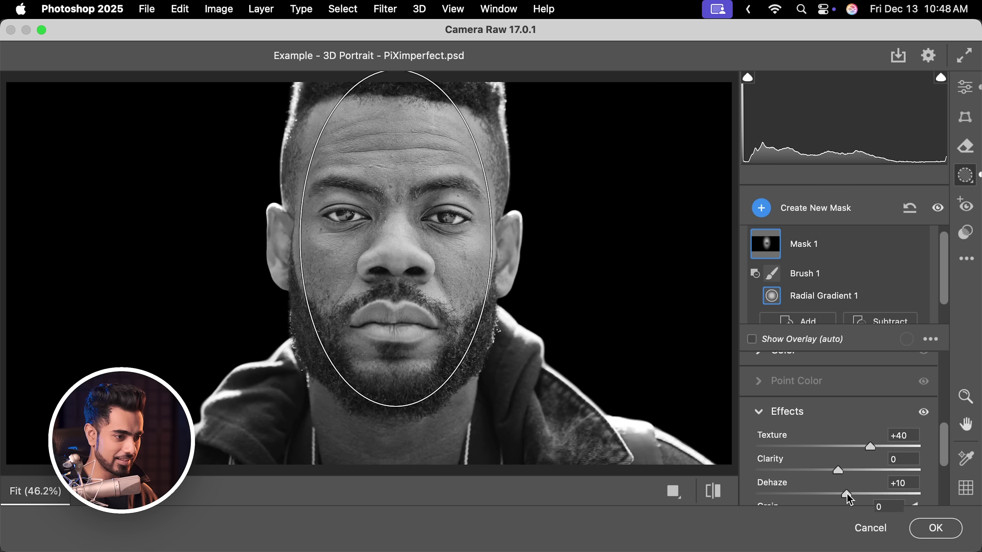
drag(847, 497, 847, 496)
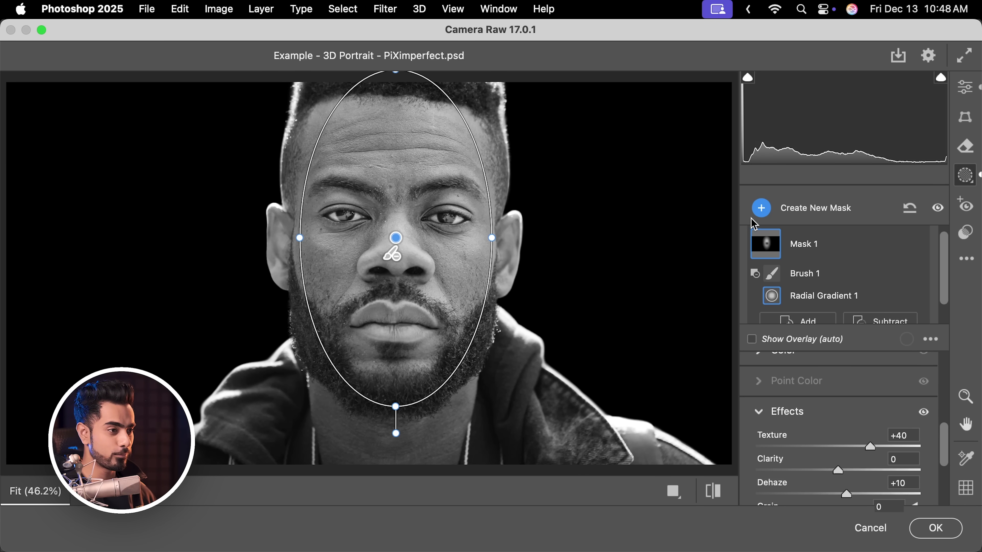
- Add a second radial gradient mask as a tall ellipse centred on the nose and spanning the face, and invert it
click(761, 209)
click(761, 209)
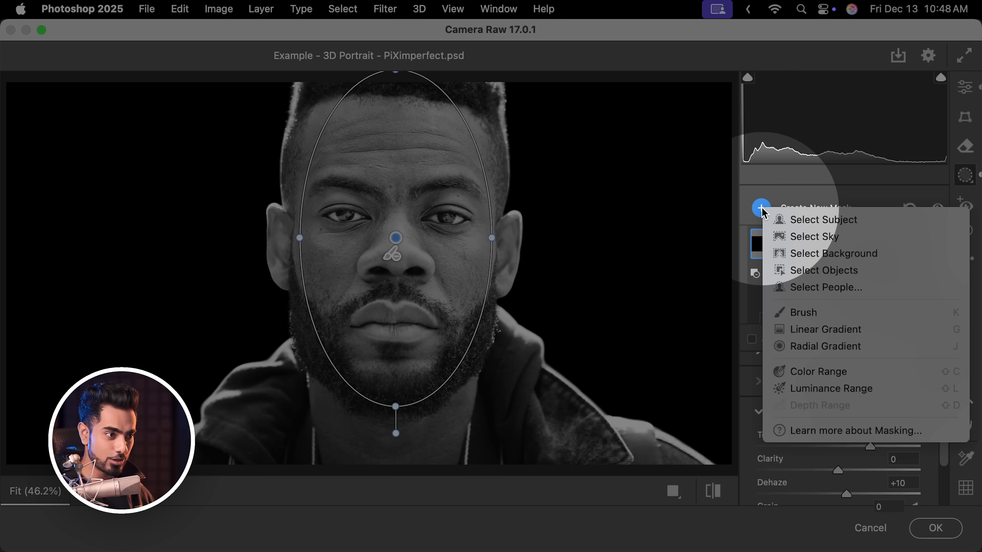
click(797, 348)
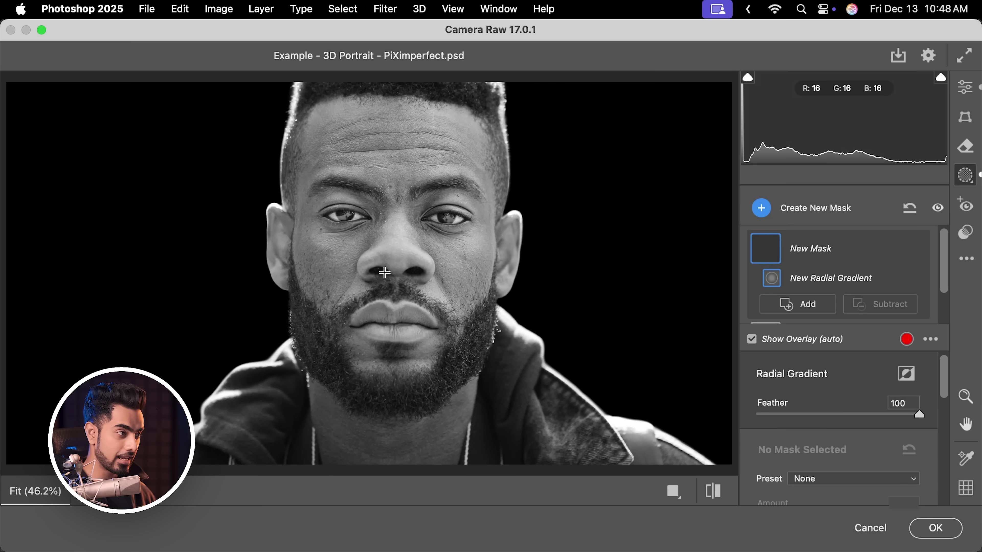
drag(393, 255, 476, 445)
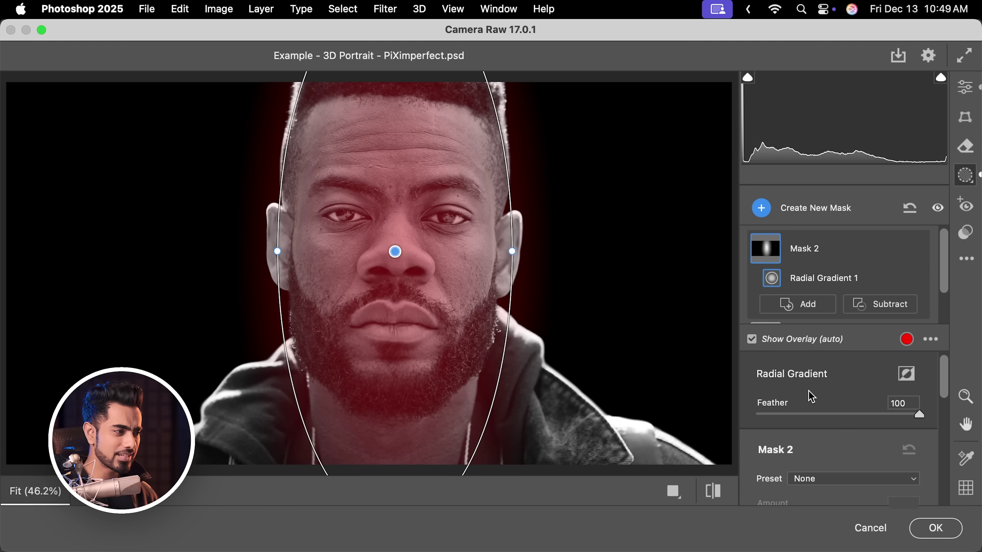
mouse_move(392, 271)
mouse_down()
mouse_move(393, 321)
mouse_move(391, 176)
mouse_move(391, 265)
mouse_up()
key(Escape)
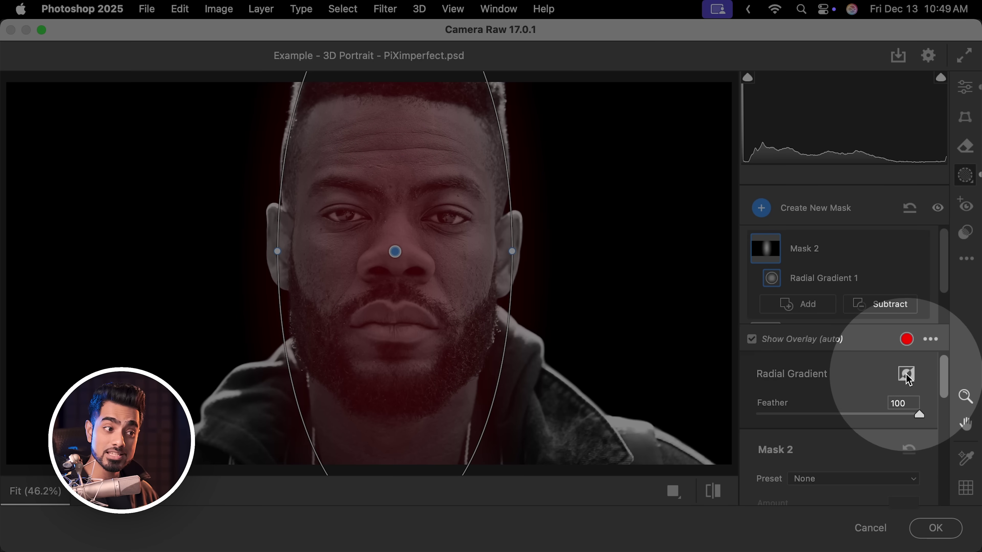
click(907, 374)
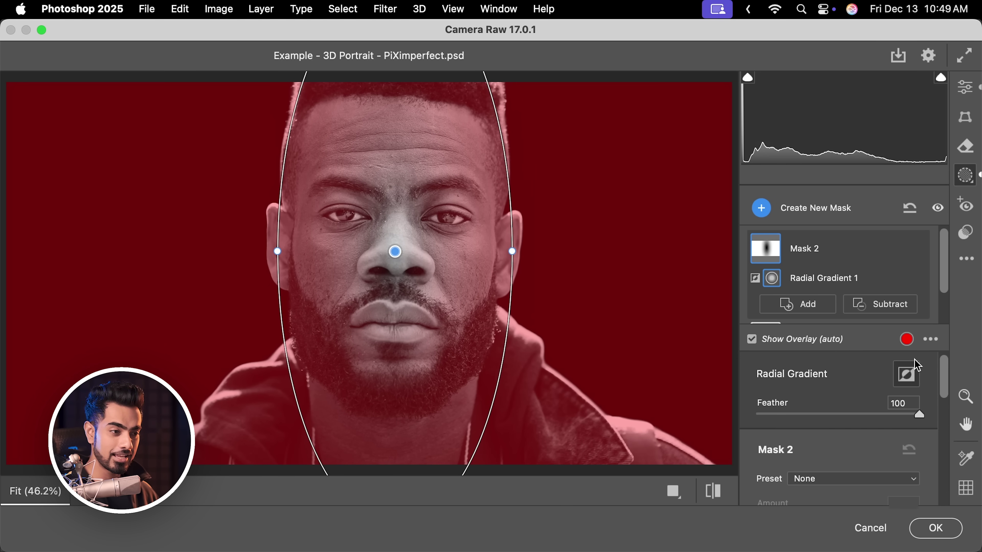
- Lower the exposure of the inverted Mask 2 to -1.30
drag(945, 383, 944, 423)
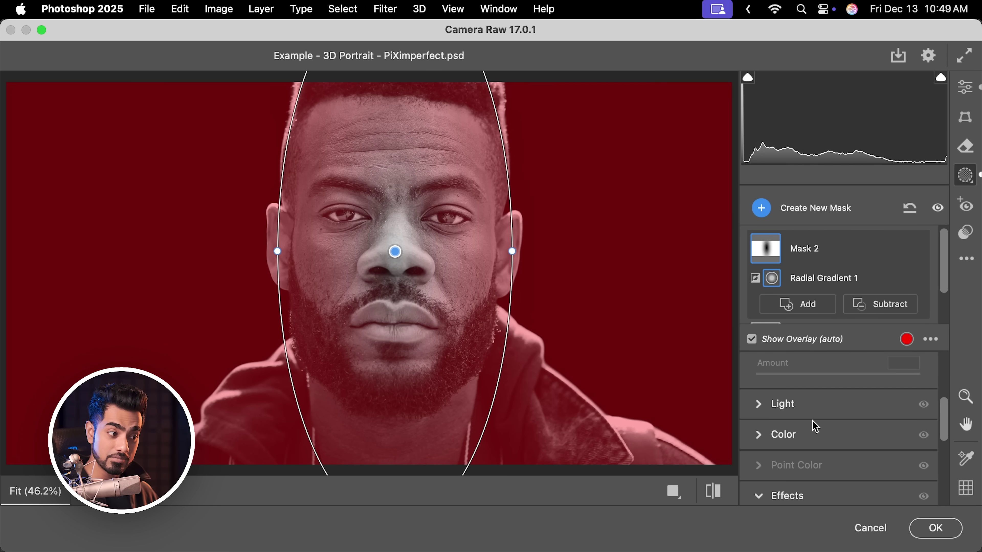
click(763, 411)
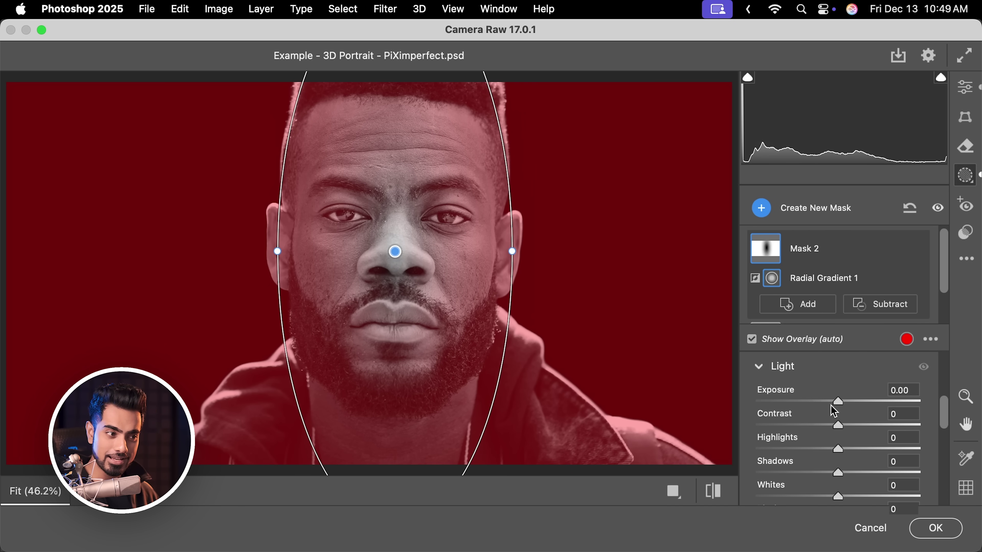
drag(838, 401, 814, 405)
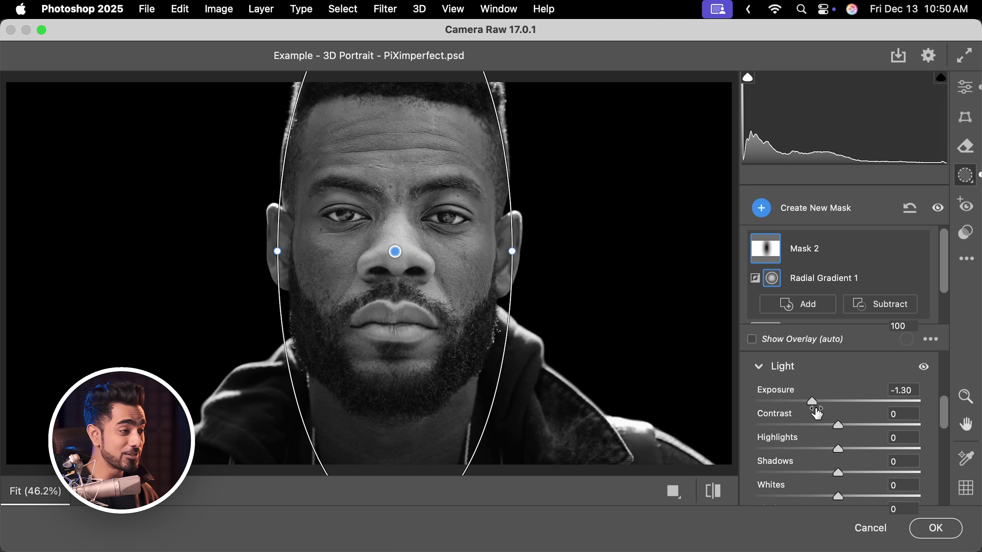
- Stretch the radial gradient of Mask 2 vertically beyond the photo, widen it slightly, and apply the Camera Raw changes
key(super+minus)
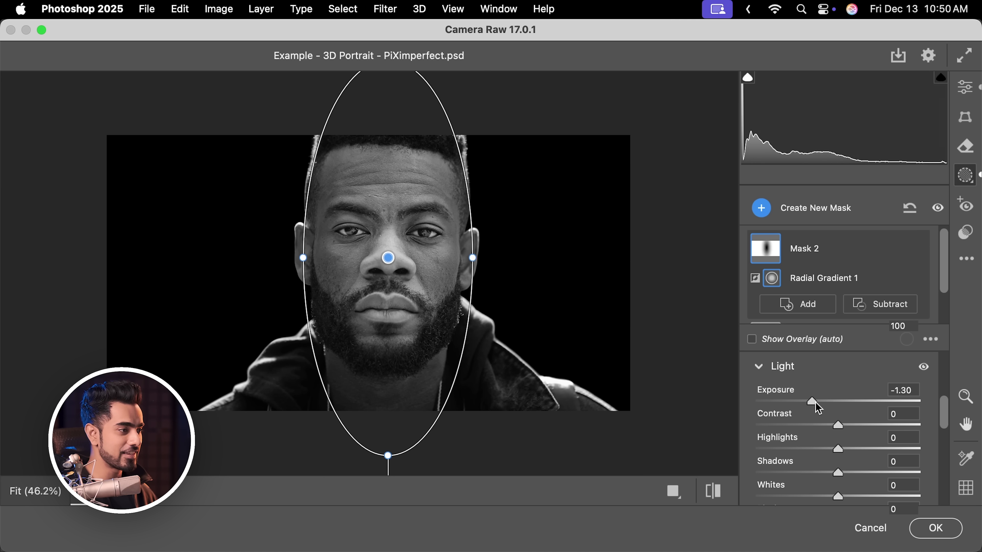
drag(382, 411, 382, 468)
mouse_move(445, 263)
mouse_down()
mouse_move(435, 262)
mouse_move(447, 262)
mouse_up()
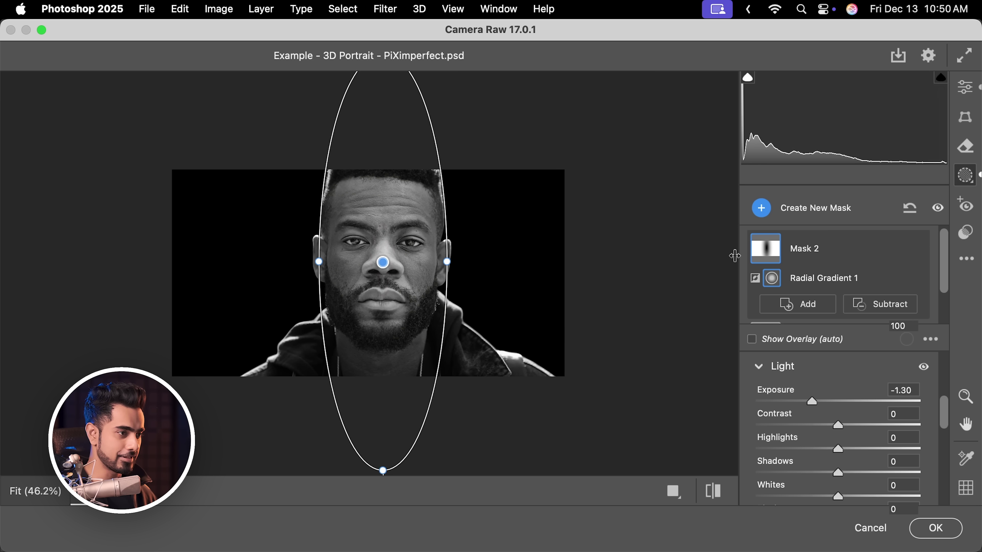
key(super+equal)
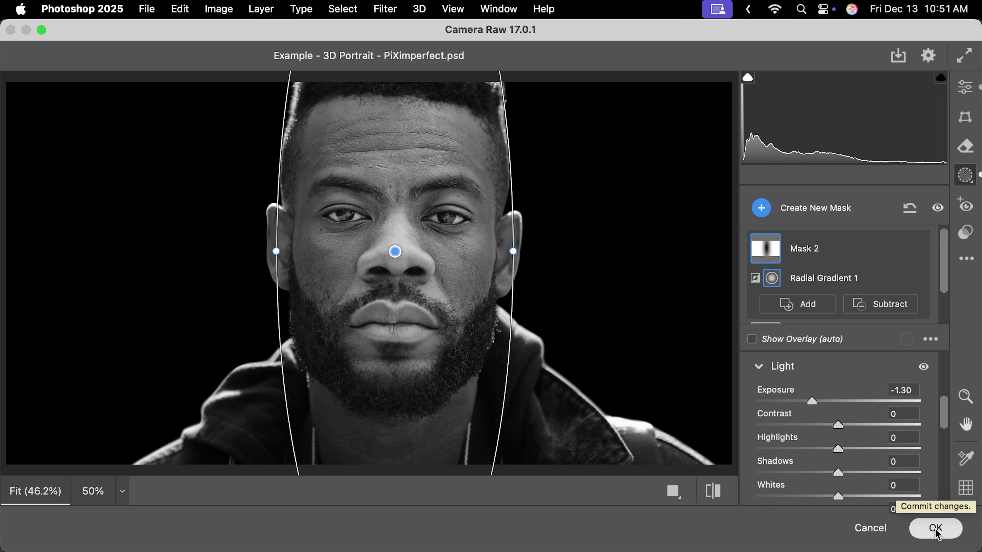
click(936, 528)
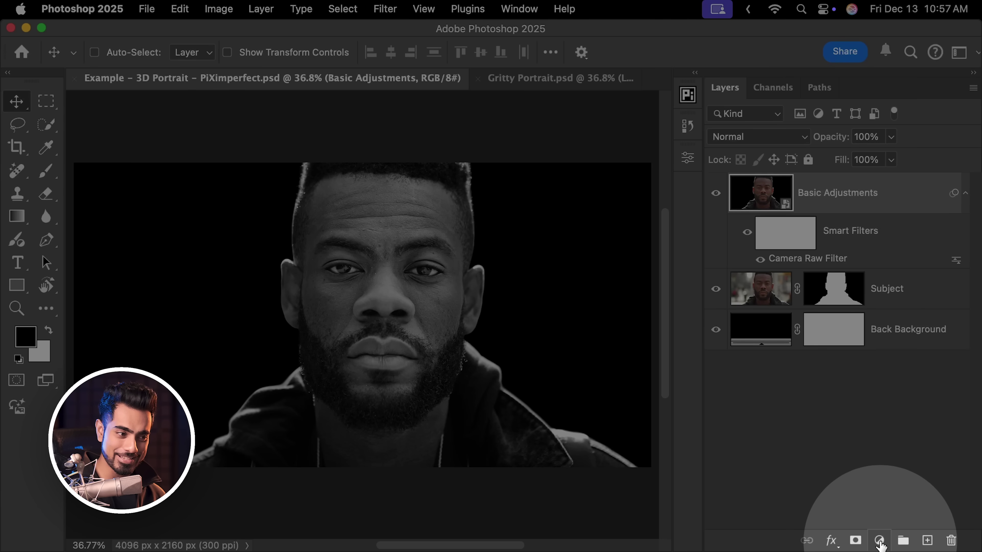
- Add a Curves adjustment layer above Basic Adjustments and brighten it with a curve point at input 100, output 165
click(880, 541)
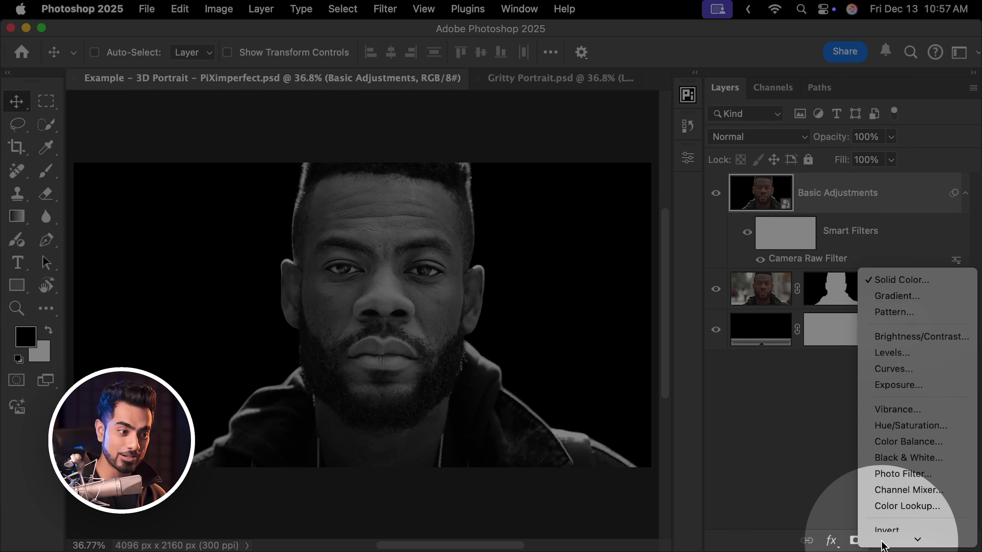
click(894, 337)
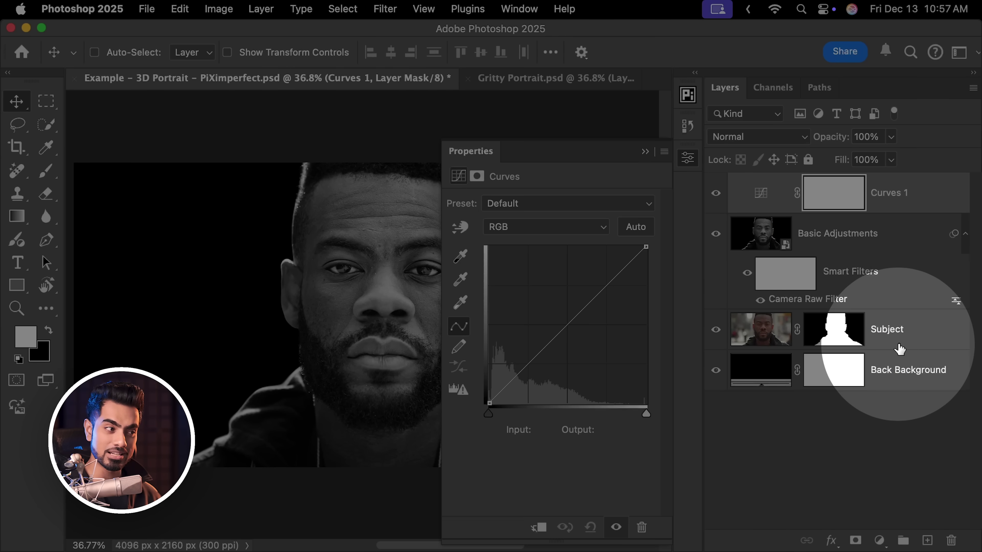
scroll(356, 293, right, 5)
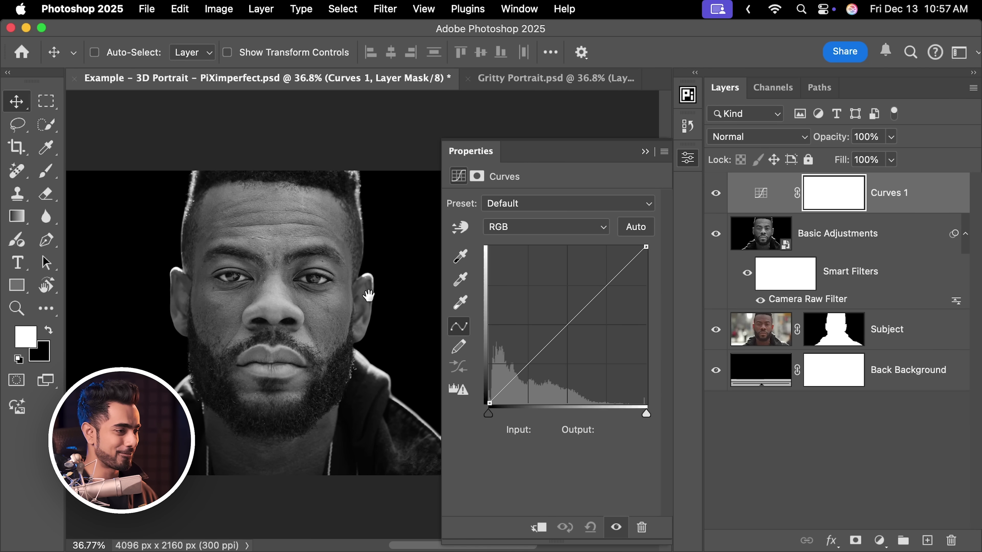
drag(567, 322, 551, 302)
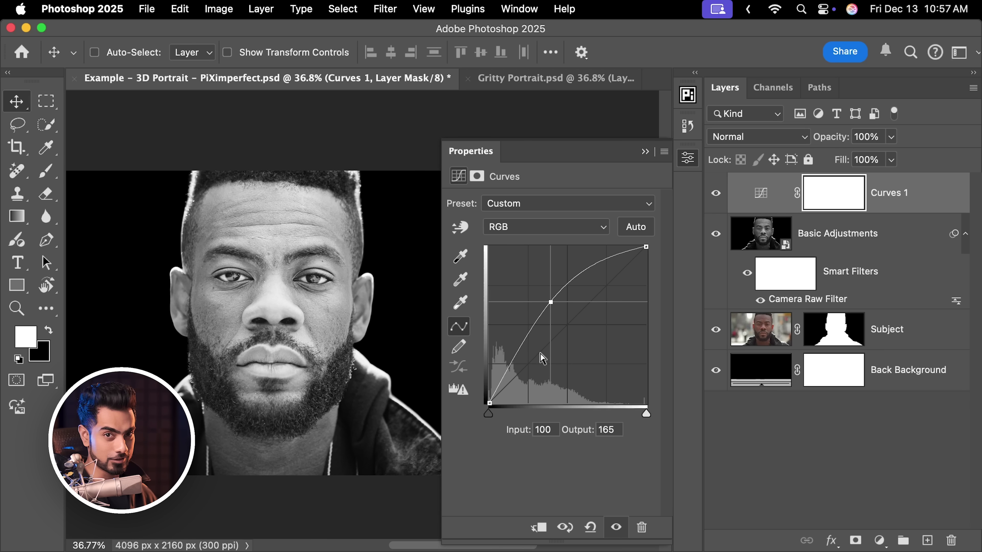
drag(219, 302, 219, 303)
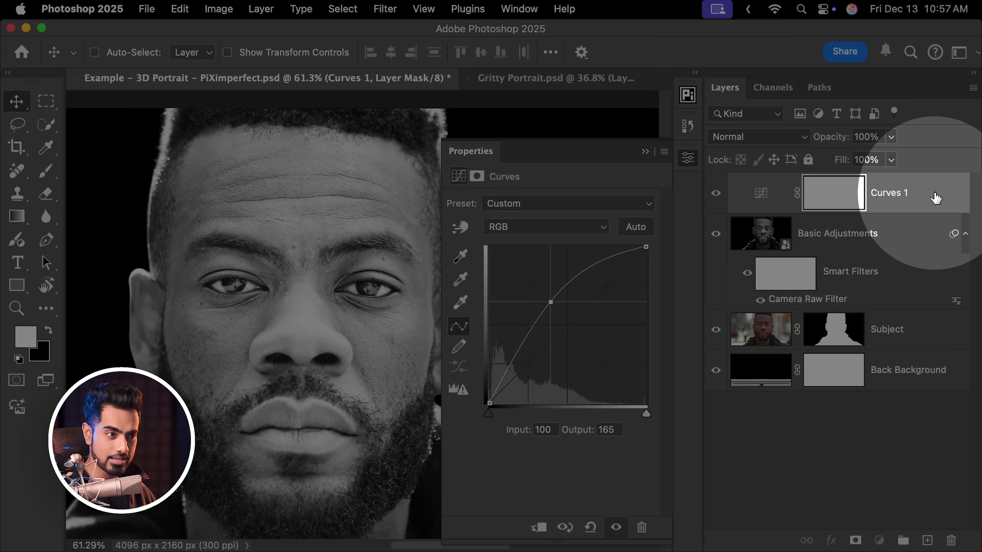
- Restrict Curves 1 to brighter tones by setting its Underlying Layer Blend If shadow slider to a split of 61 / 211
double_click(912, 184)
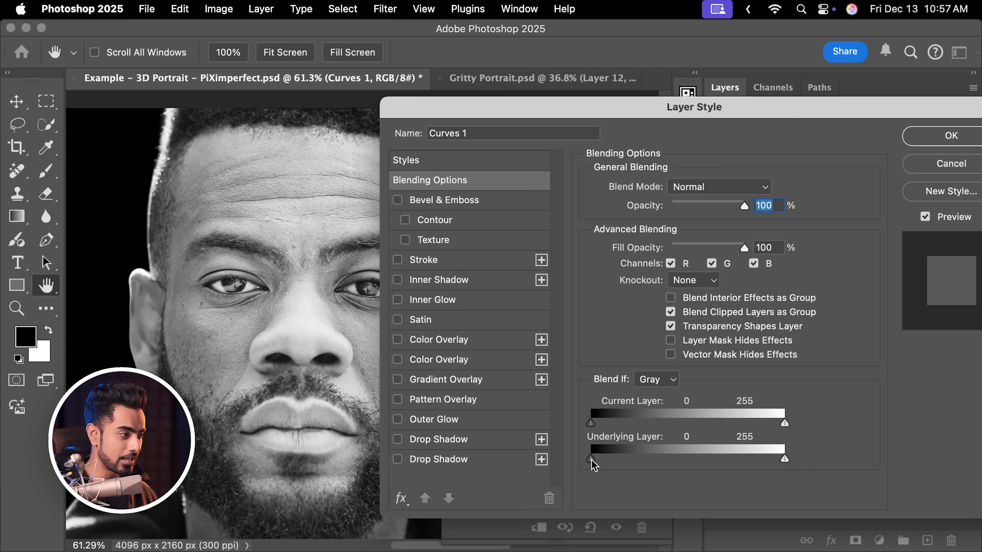
drag(594, 466, 646, 467)
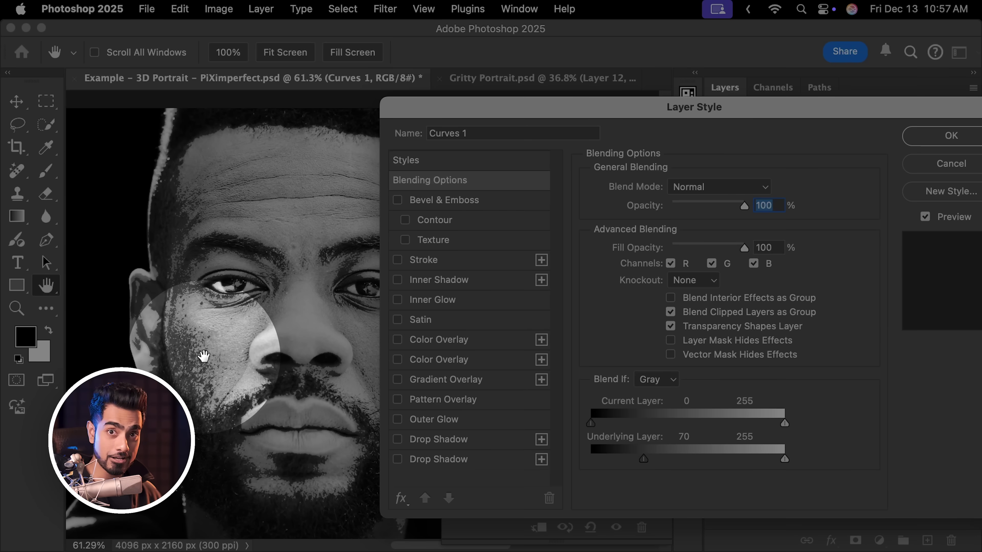
key(alt)
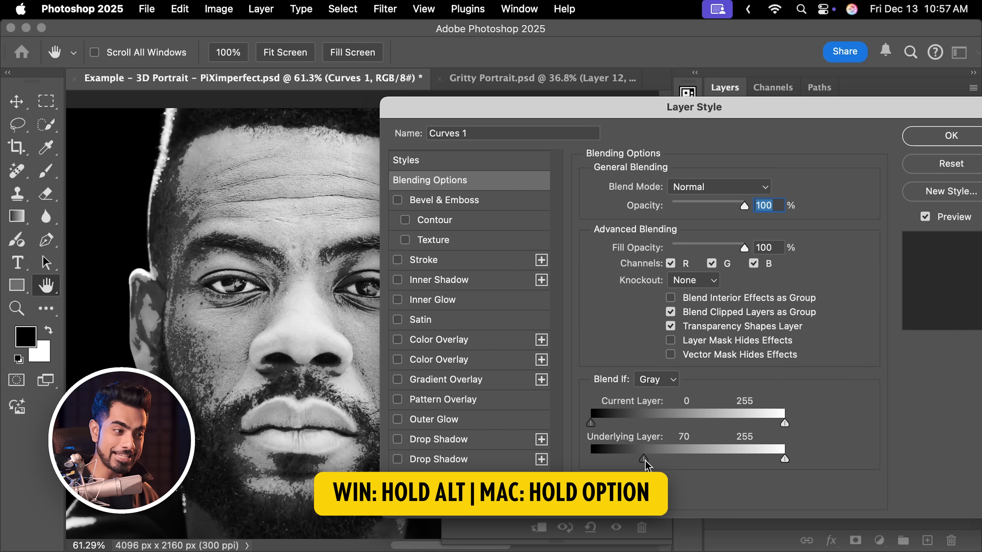
drag(646, 461, 697, 465)
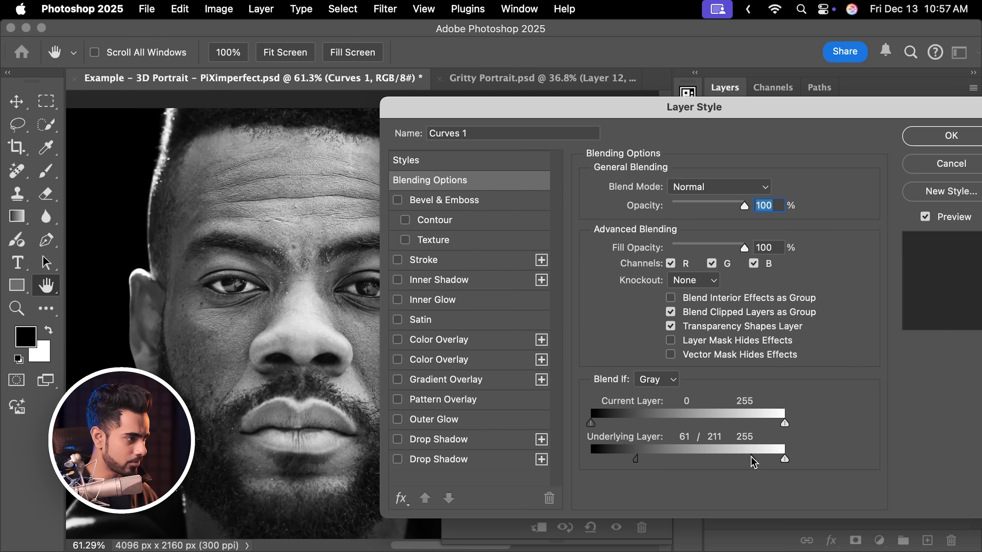
click(932, 137)
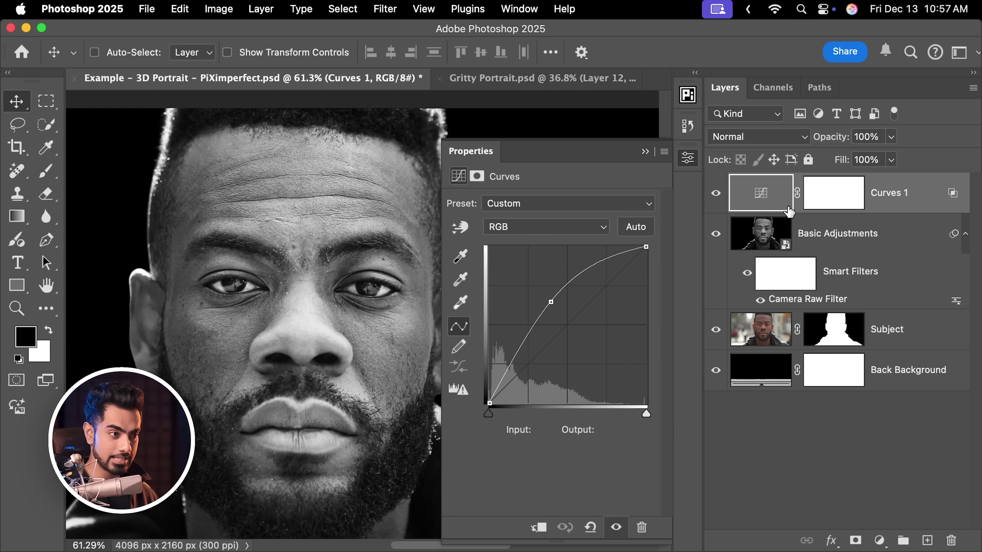
- Invert the Curves 1 mask to black and paint white on it with a 300 px brush over the image-left cheek
click(833, 199)
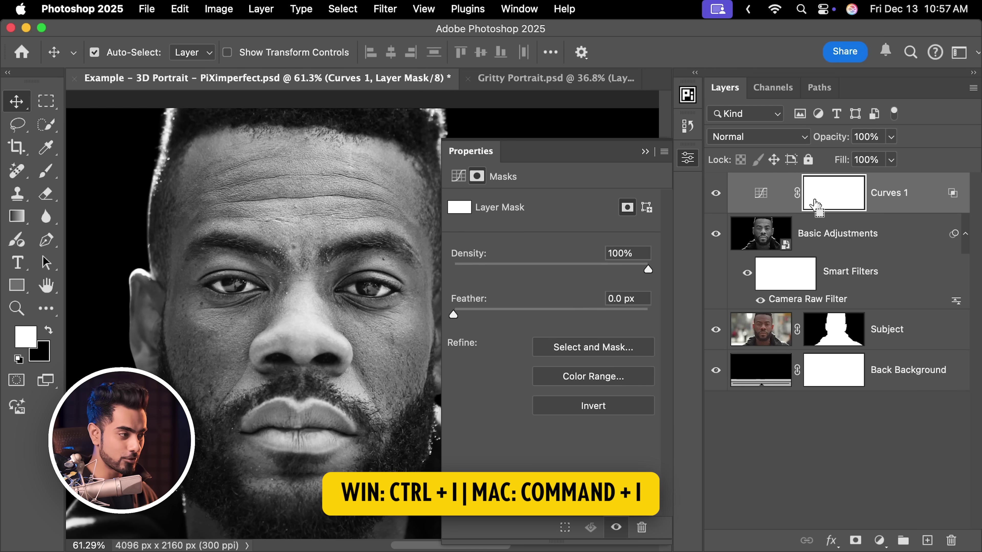
key(super+i)
click(45, 170)
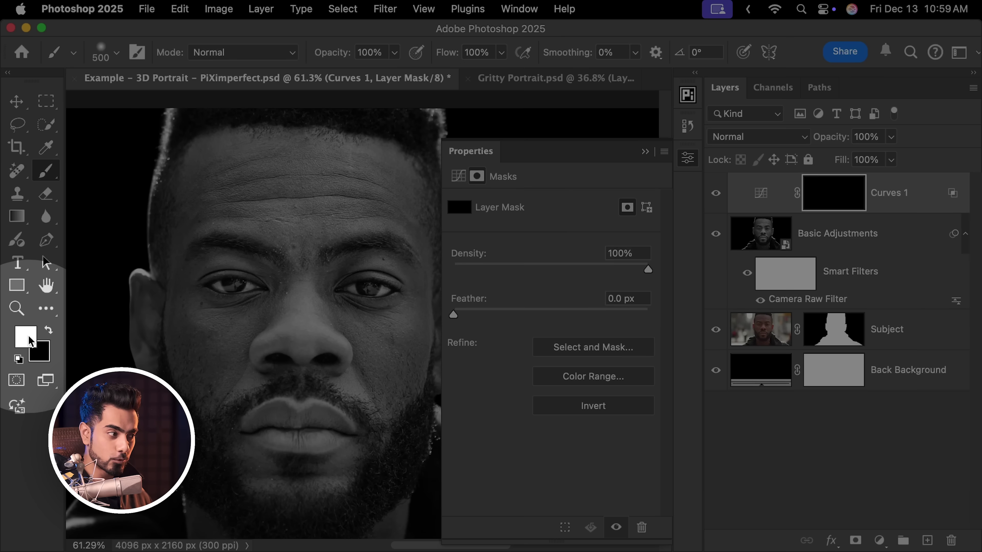
key(bracketleft)
key(bracketleft)
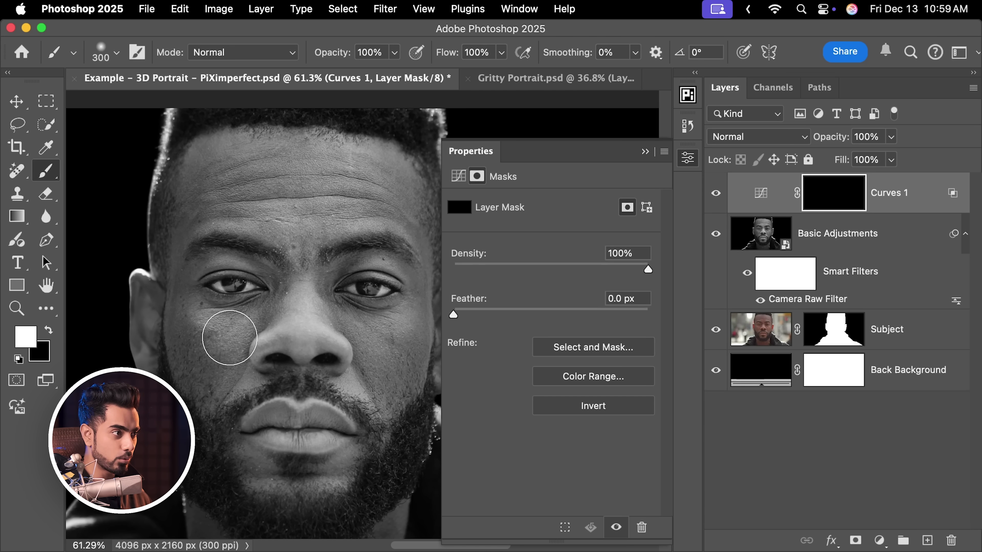
click(229, 338)
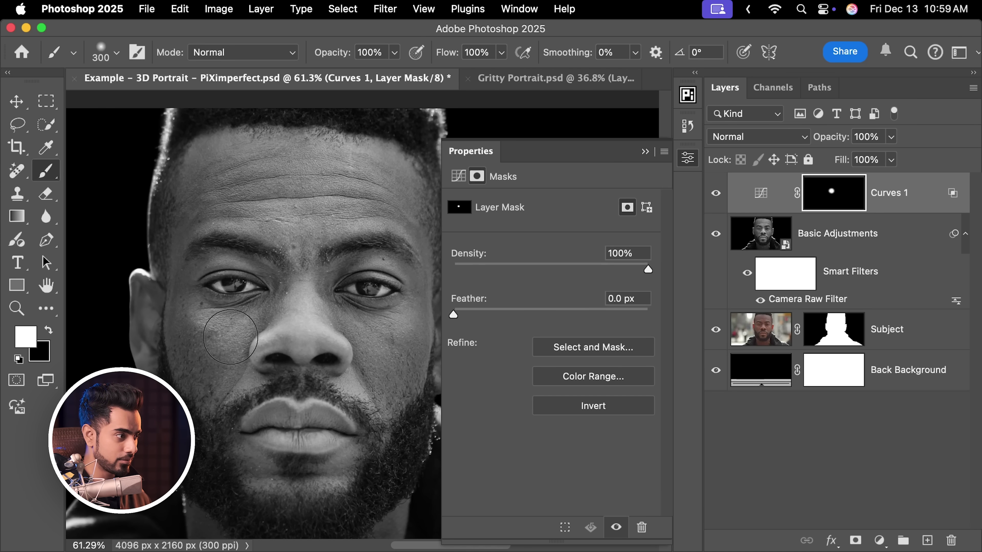
click(251, 320)
- Try painting the image-right cheek into the same Curves 1 mask, and undo the stroke
scroll(271, 321, right, 3)
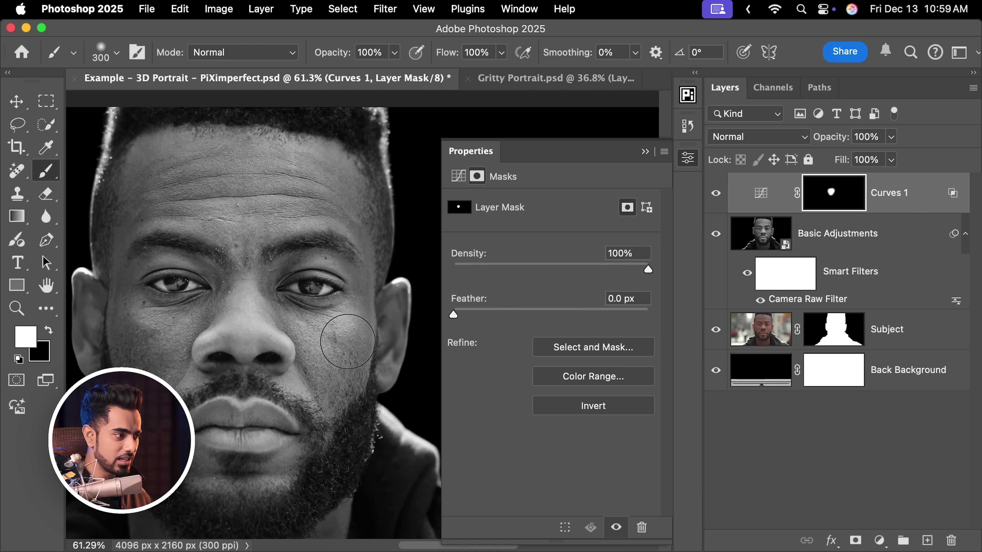
mouse_move(347, 342)
mouse_down()
mouse_move(333, 329)
mouse_move(340, 344)
mouse_move(318, 360)
mouse_up()
key(super+z)
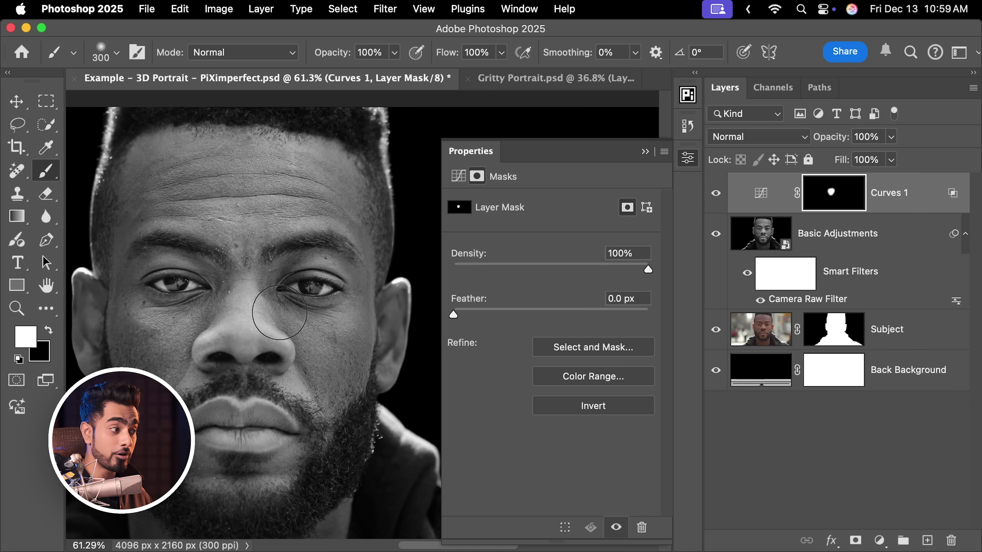
scroll(287, 317, left, 3)
scroll(287, 317, up, 1)
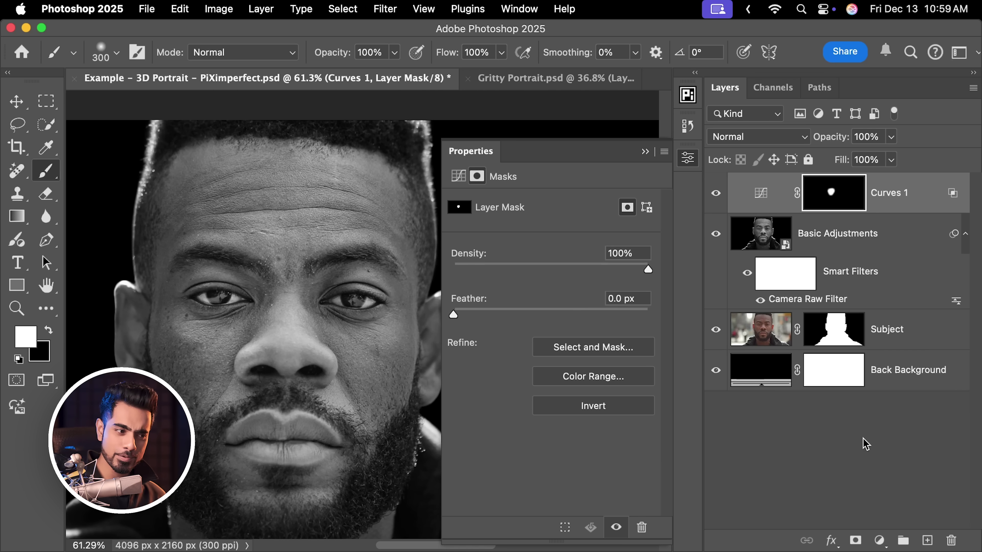
- Add a second Curves adjustment layer above Curves 1 and brighten it with a curve point at input 105, output 195
click(879, 540)
click(902, 353)
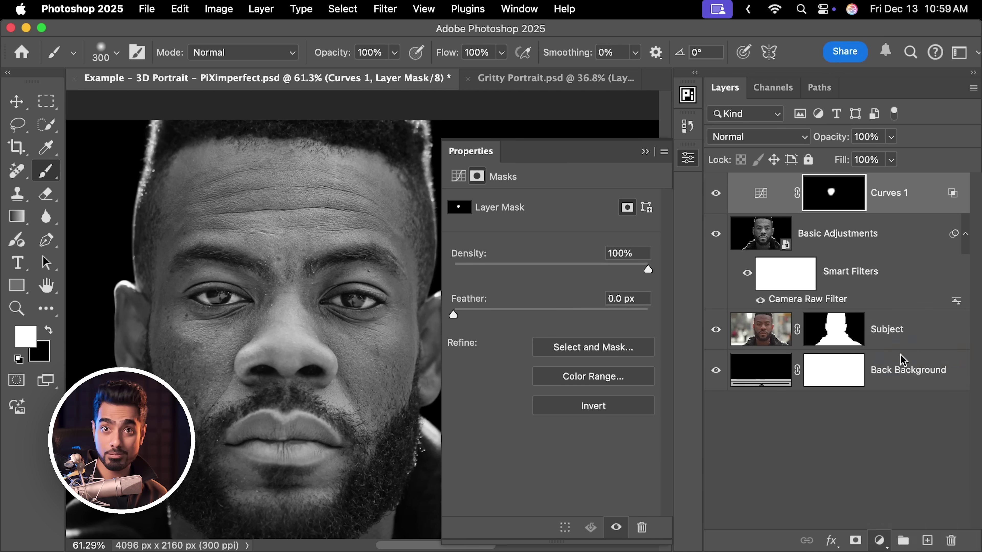
scroll(300, 308, right, 4)
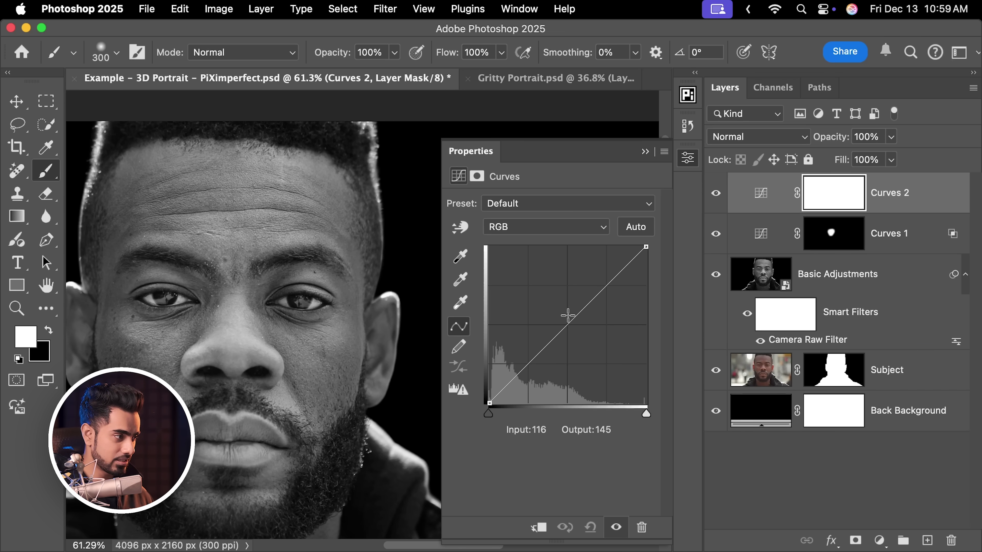
drag(568, 315, 554, 283)
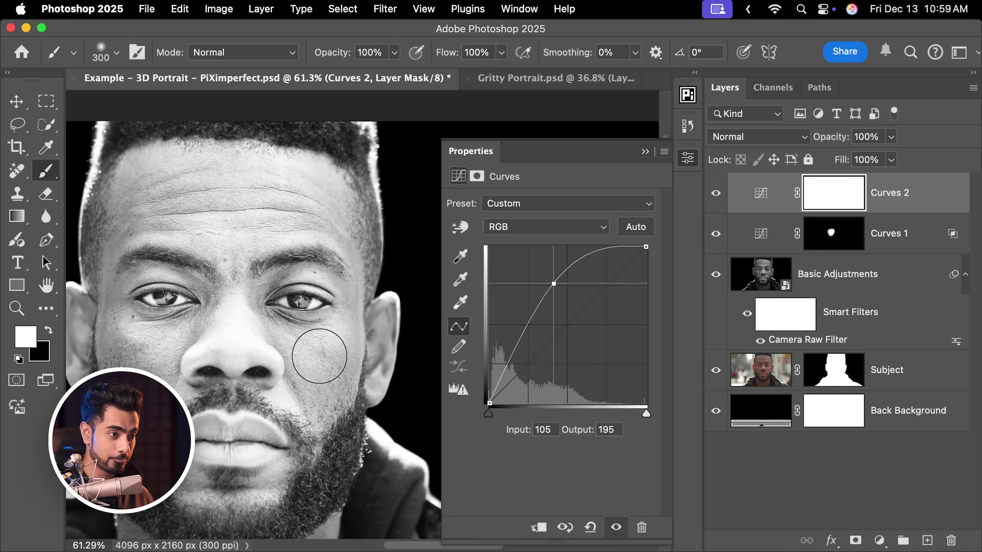
- Set the Underlying Layer Blend If shadow slider of Curves 2 to a split of 98 / 219
double_click(942, 198)
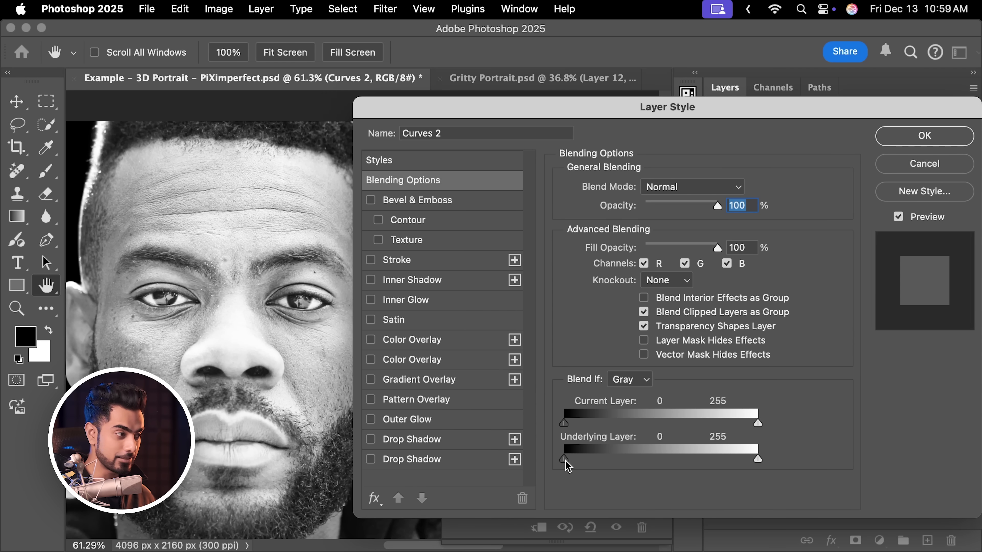
drag(564, 460, 642, 460)
drag(242, 426, 194, 433)
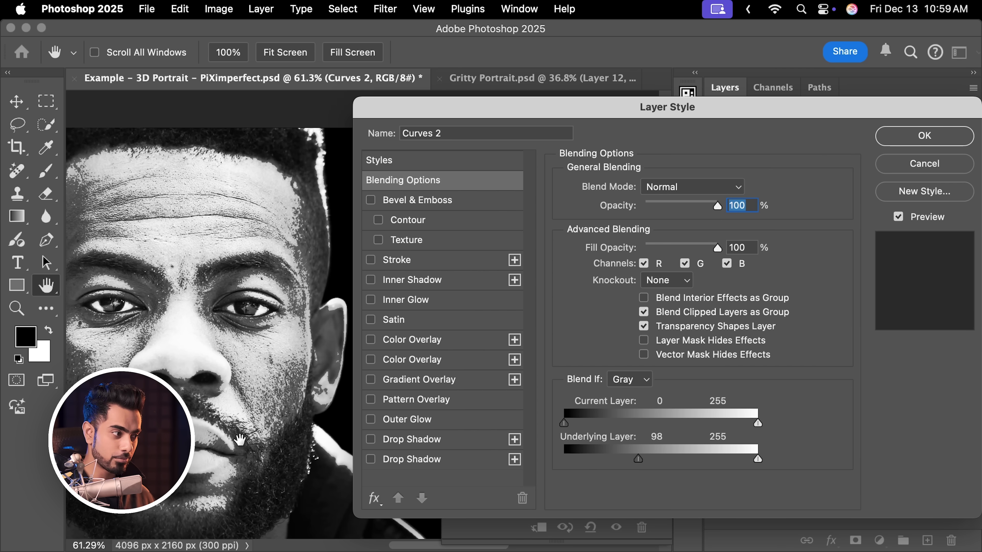
key(alt)
drag(643, 461, 718, 463)
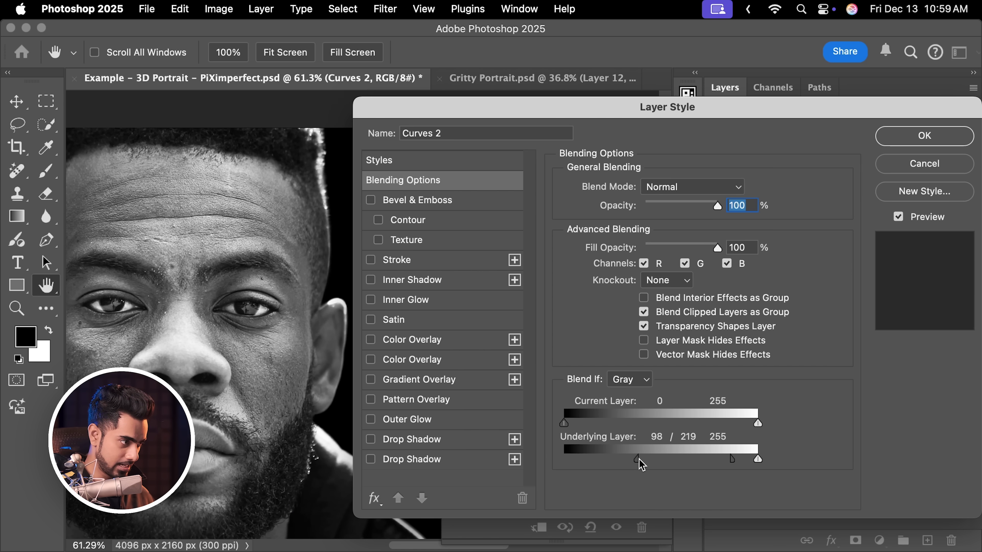
click(908, 138)
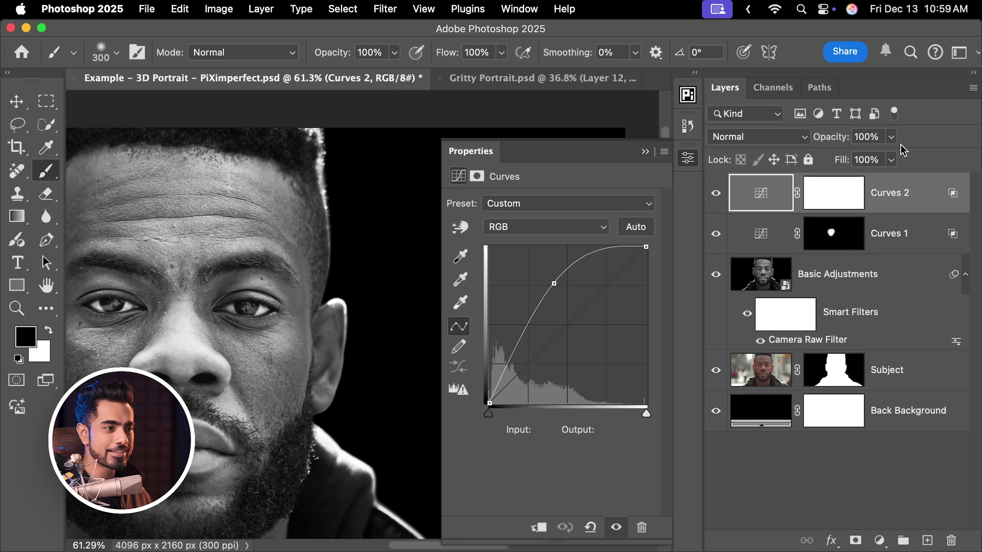
- Invert the Curves 2 mask to black and paint white on it with a 300 px brush over the image-right cheek
click(828, 209)
key(super+i)
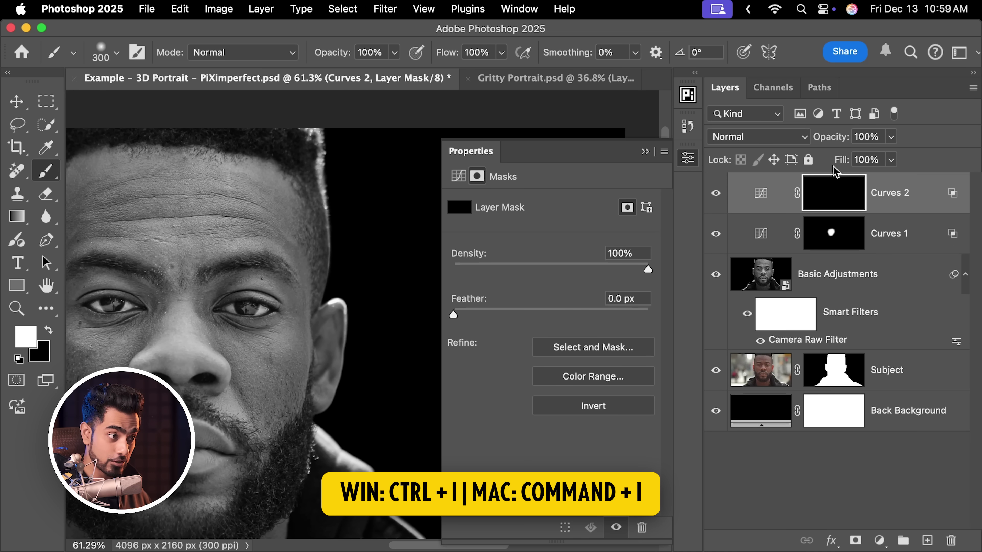
scroll(318, 314, left, 3)
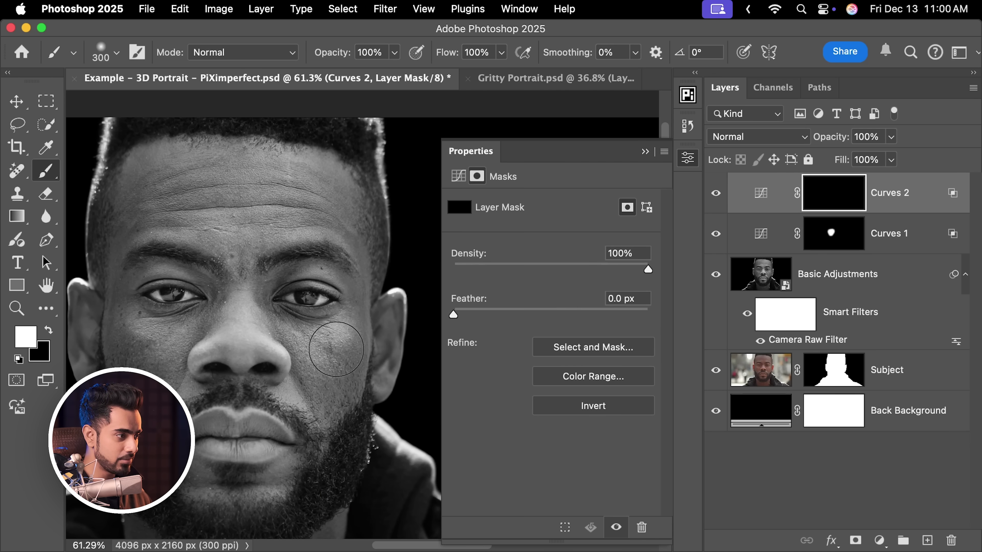
mouse_move(325, 357)
mouse_down()
mouse_move(281, 318)
mouse_move(329, 329)
mouse_up()
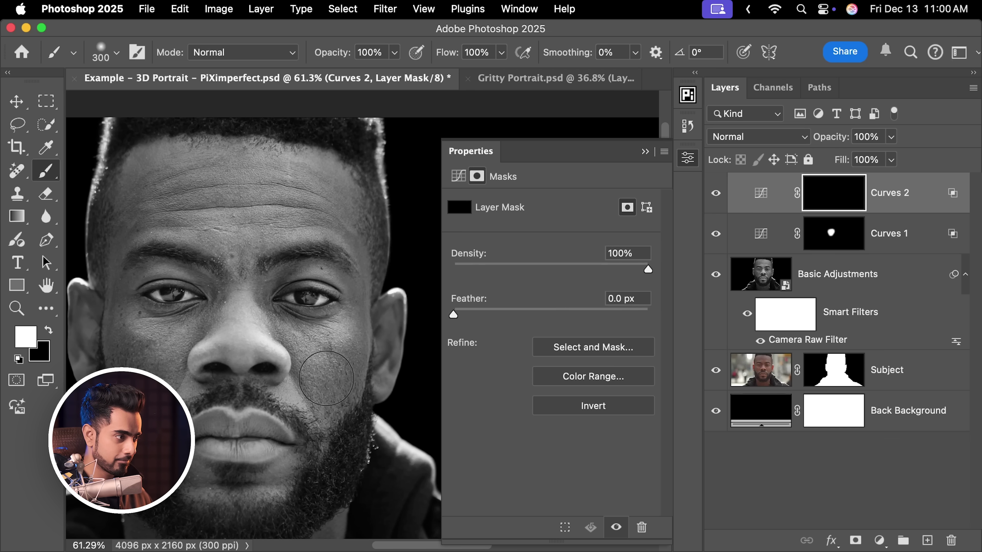
- Paint black on the Curves 2 mask with a 150 px brush along the side of the nose to remove the spill
key(bracketleft)
key(bracketleft)
key(x)
key(bracketleft)
key(bracketleft)
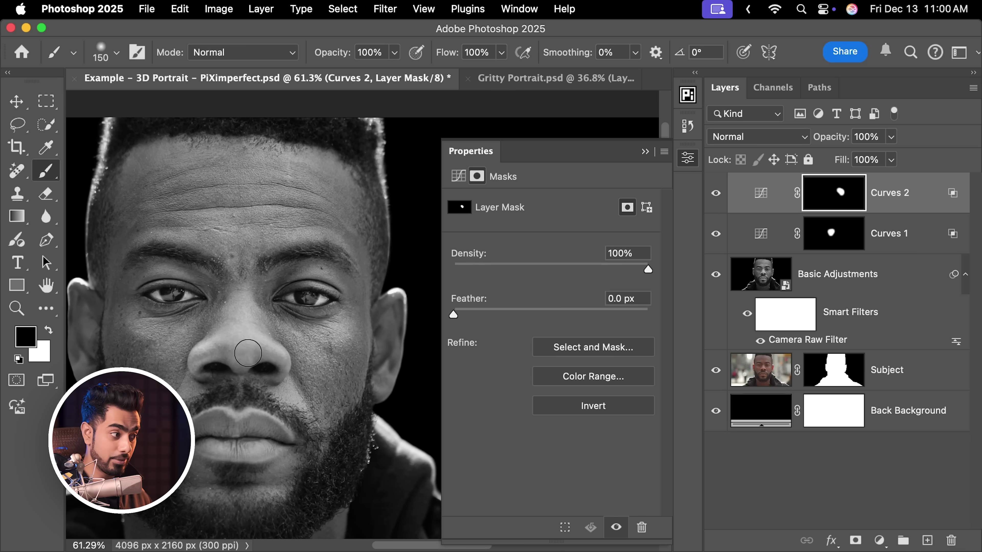
drag(282, 375, 280, 387)
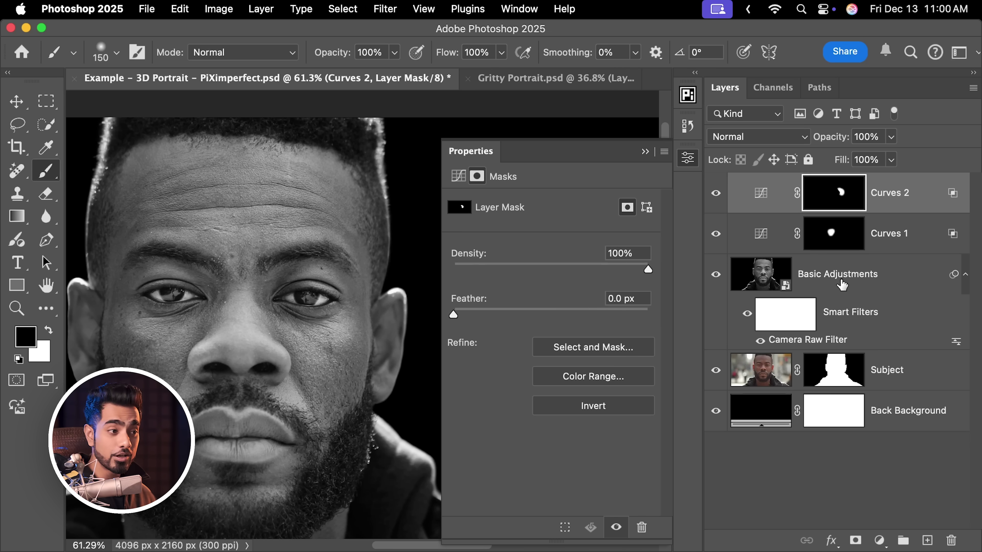
- Reopen the Curves 2 adjustment and soften its brightening by moving the curve point to input 113, output 184
click(648, 152)
click(819, 497)
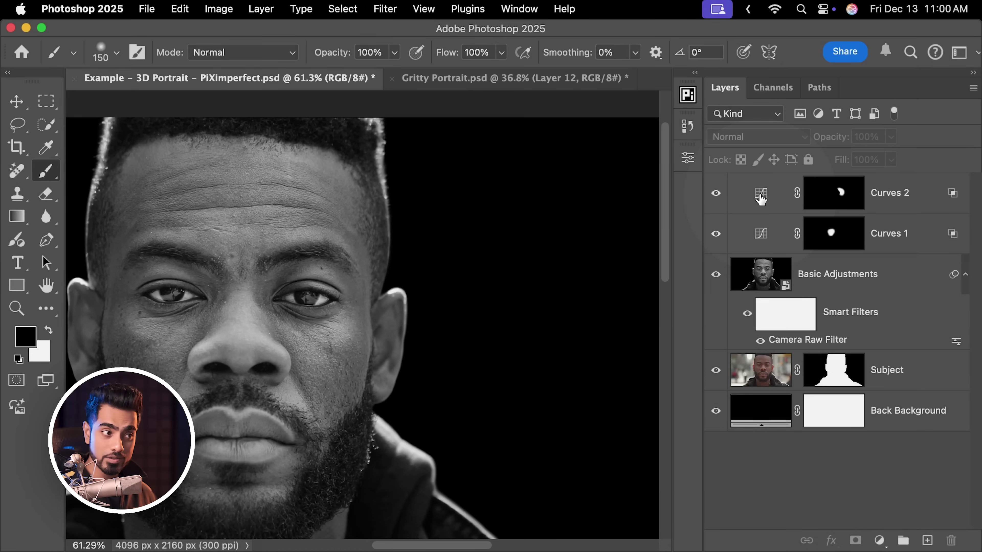
double_click(761, 199)
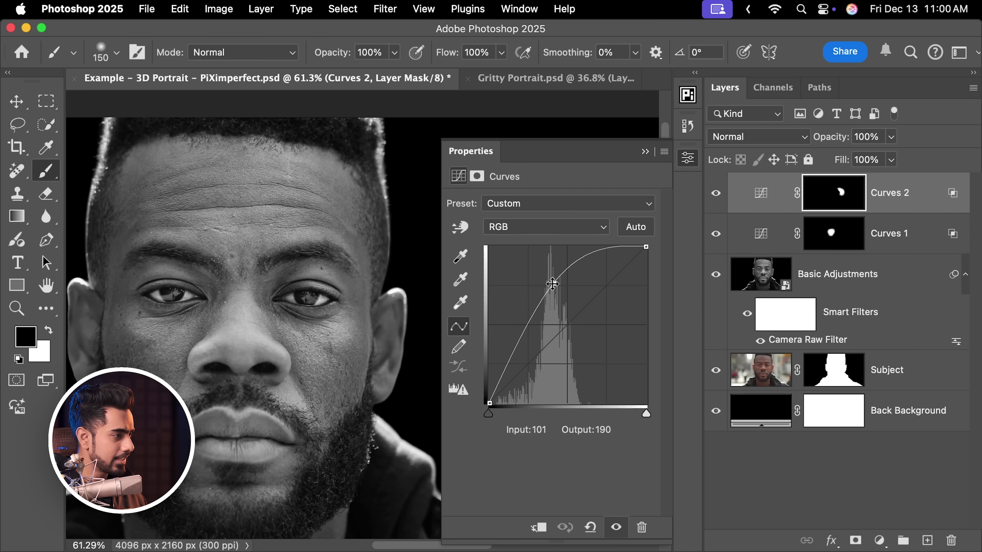
drag(552, 283, 557, 290)
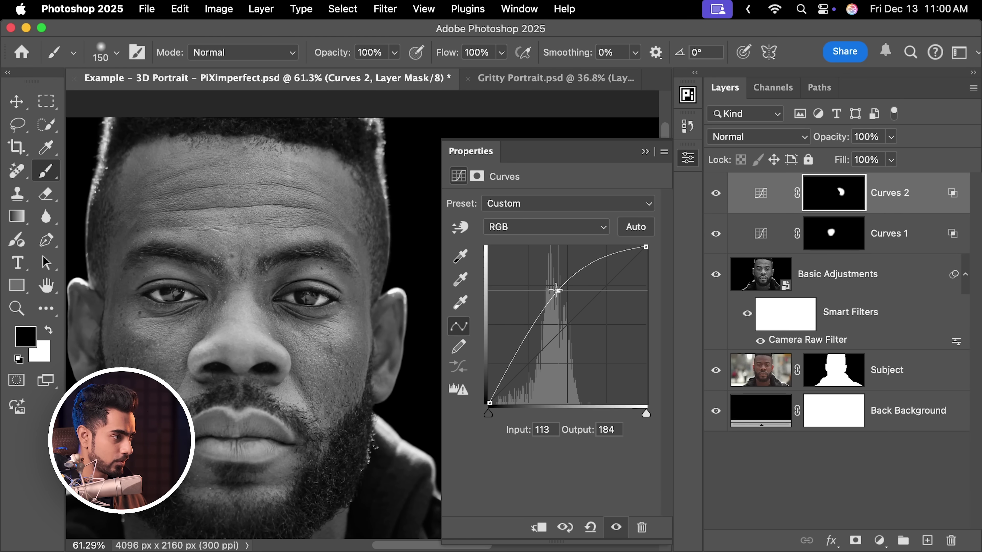
click(645, 152)
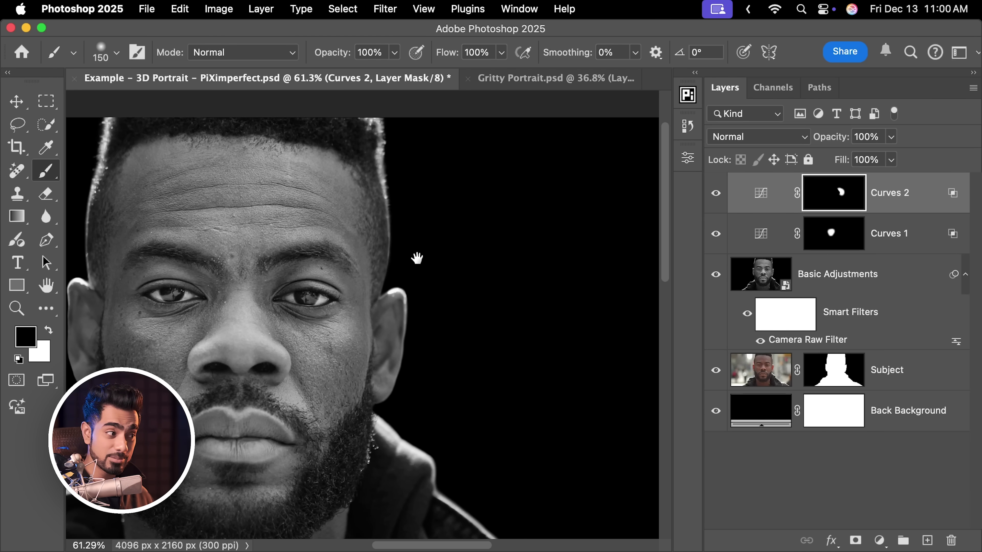
scroll(410, 271, left, 5)
scroll(410, 271, up, 2)
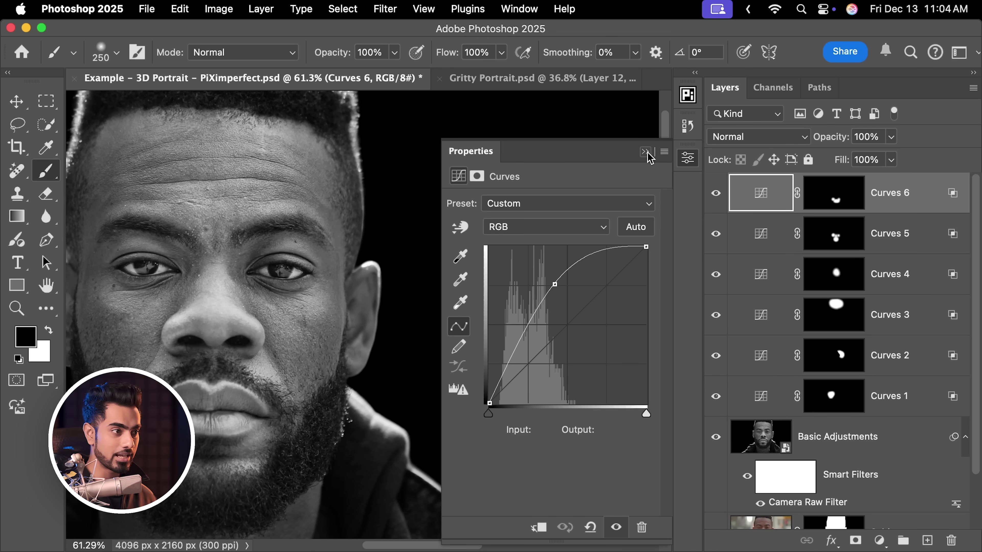
- Toggle the visibility of the Curves 1 to Curves 6 layers, individually and all together, to compare the face before and after
click(646, 152)
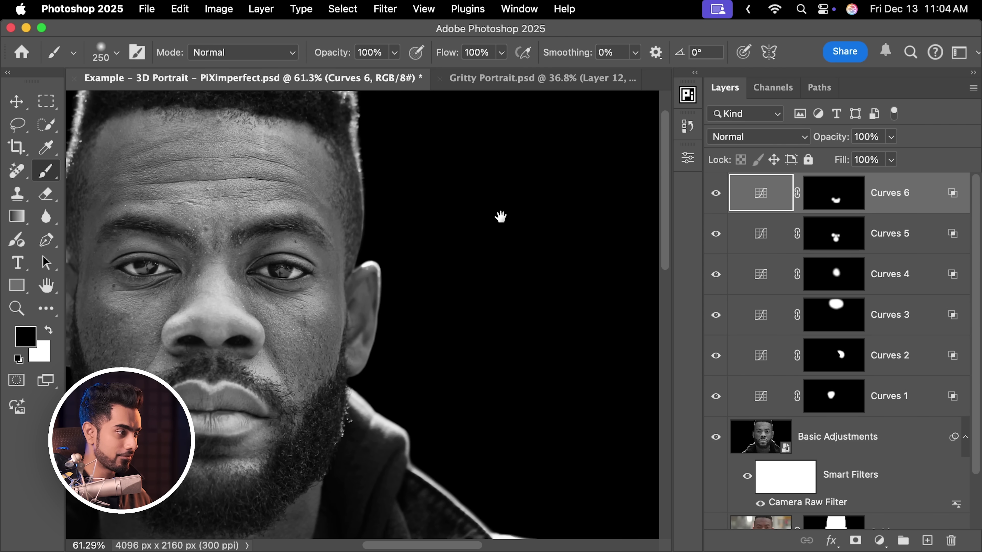
scroll(500, 215, left, 5)
scroll(478, 237, down, 3)
drag(716, 192, 717, 356)
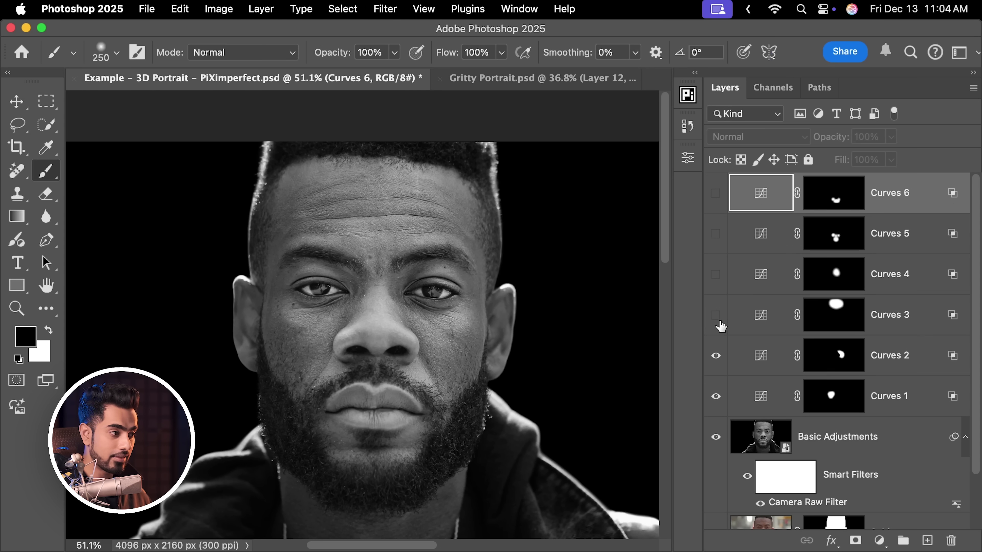
click(716, 315)
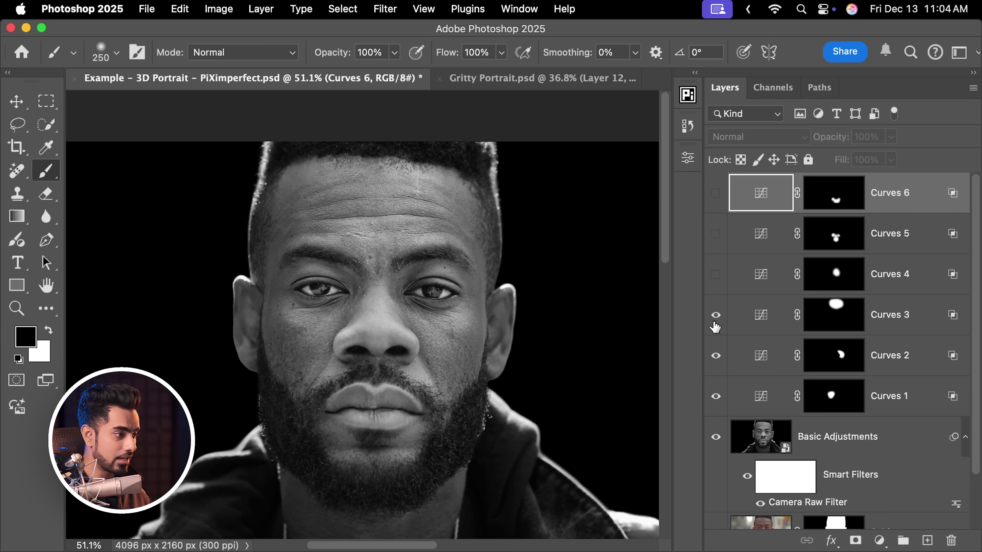
click(715, 274)
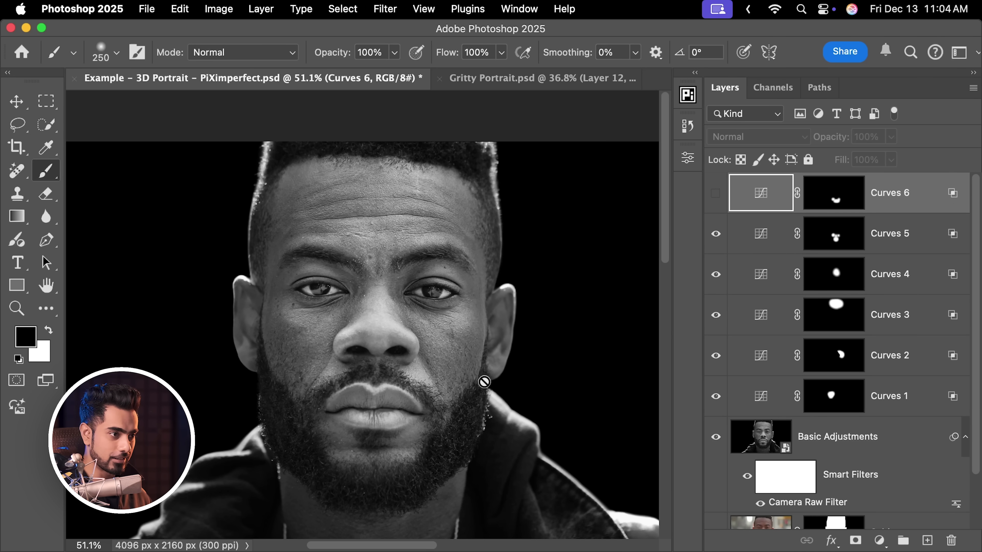
click(716, 197)
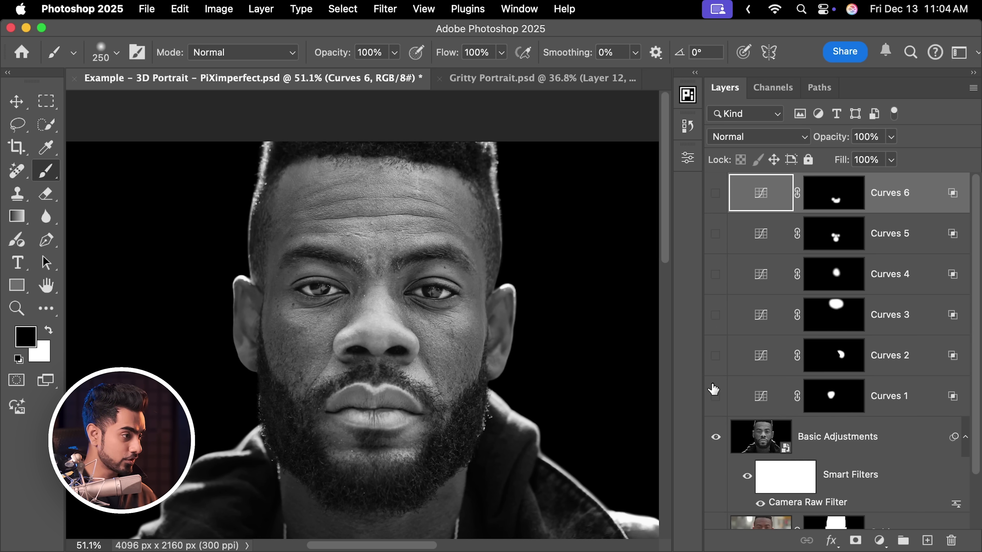
drag(715, 399, 712, 195)
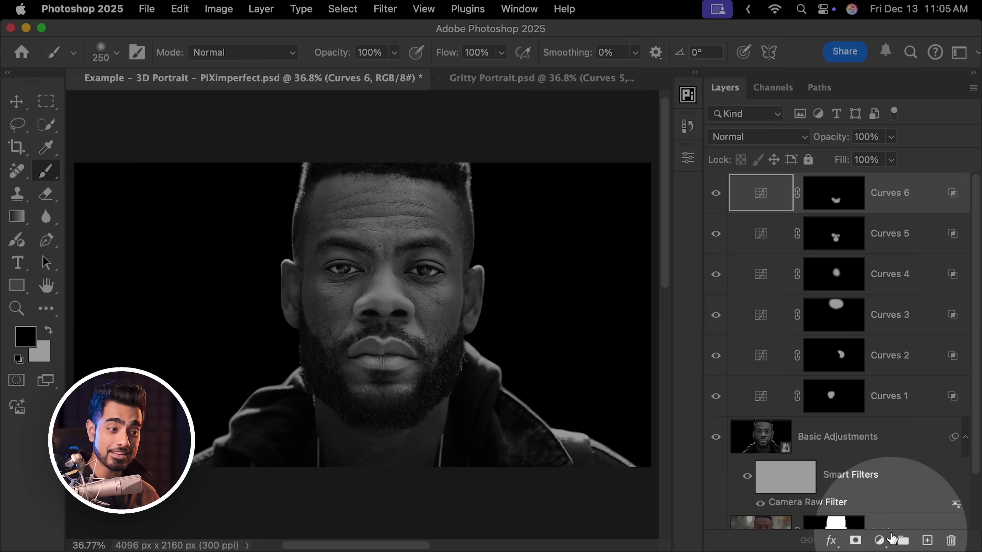
- Add a Curves adjustment above Curves 6 and darken the image with a curve point at input 154, output 108
click(879, 540)
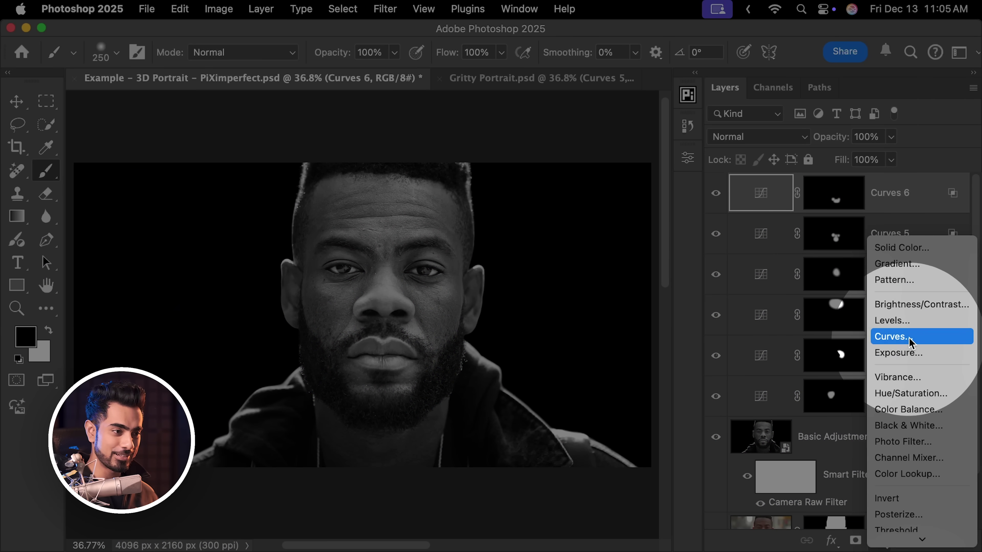
click(893, 333)
drag(563, 328, 584, 339)
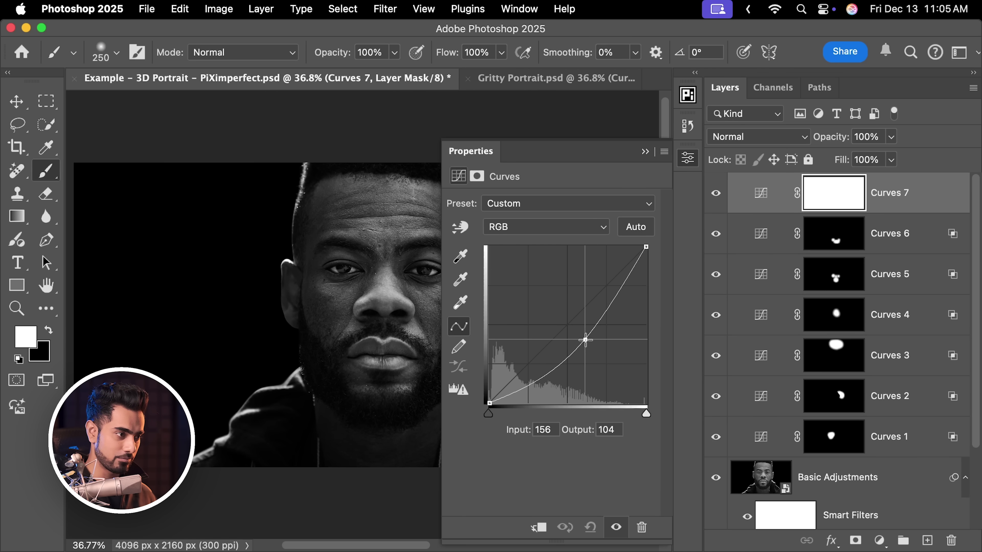
scroll(274, 259, right, 5)
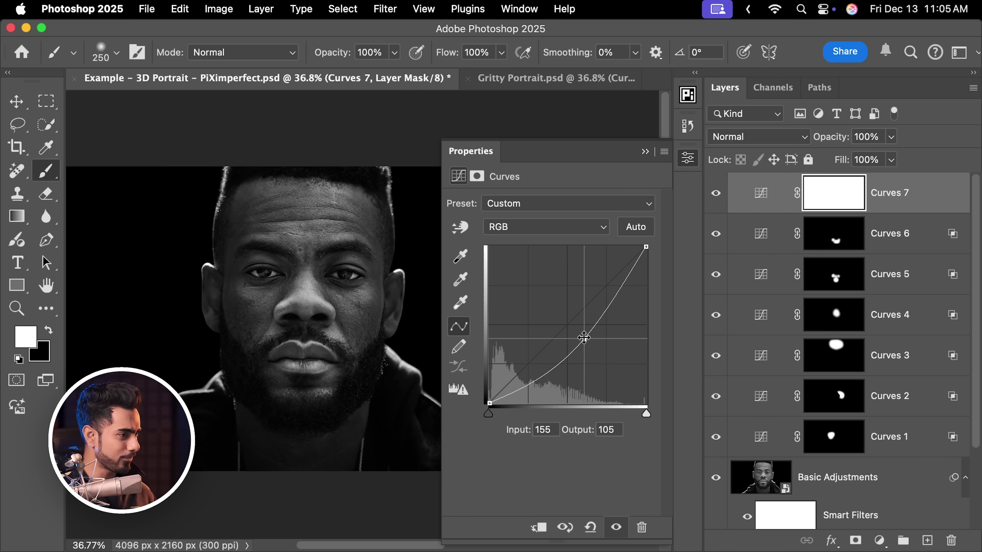
drag(584, 338, 584, 335)
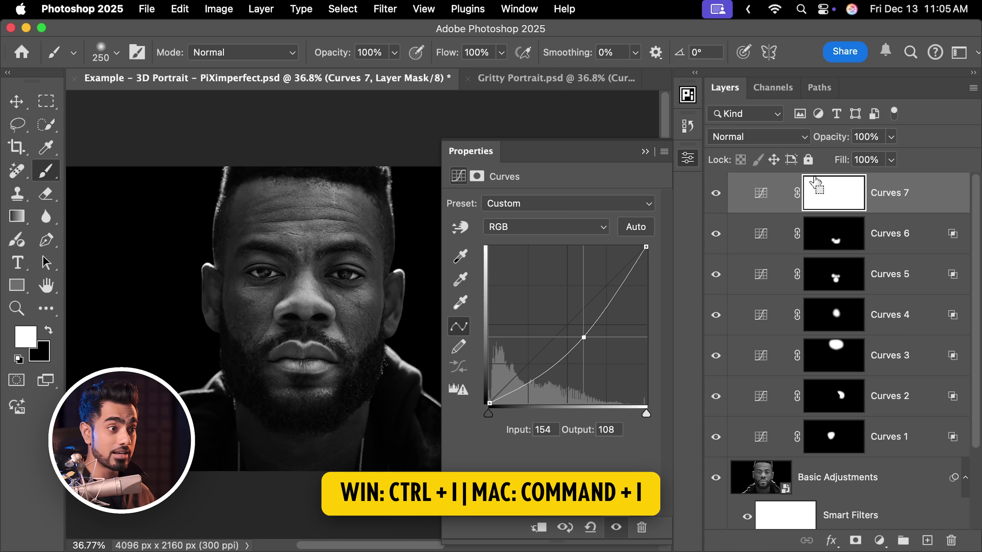
- Invert the Curves 7 mask to black, paint white on it with a 1000 px brush along both sides of the man, and compare before and after
key(cmd+i)
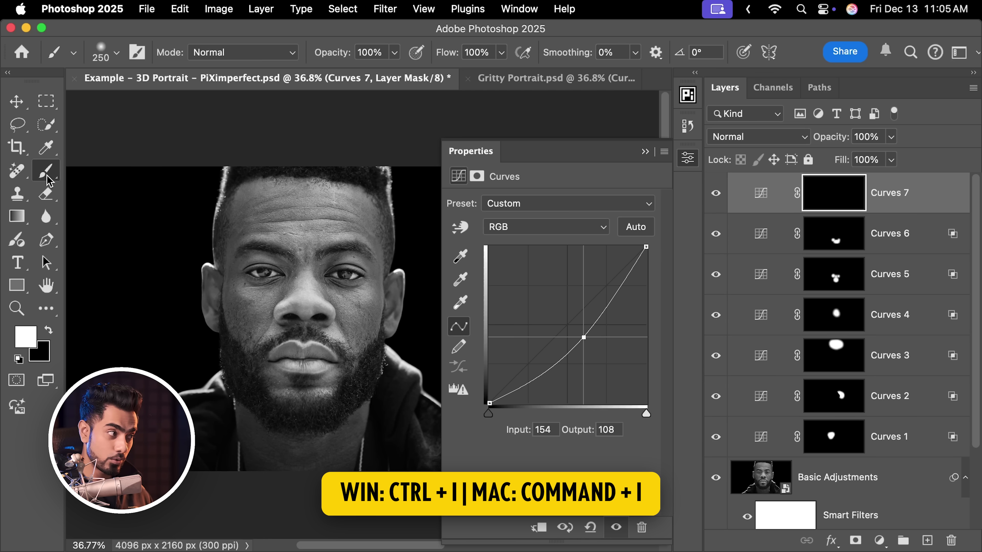
scroll(233, 282, right, 3)
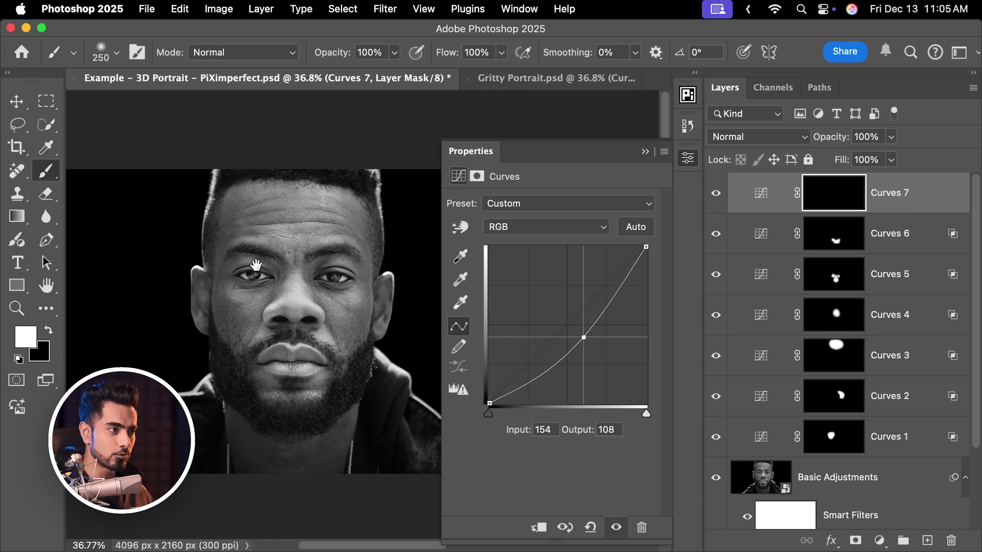
scroll(261, 258, down, 1)
key(bracketright)
key(bracketright)
key(bracketright)
key(bracketright)
key(bracketright)
key(bracketright)
key(bracketright)
key(bracketright)
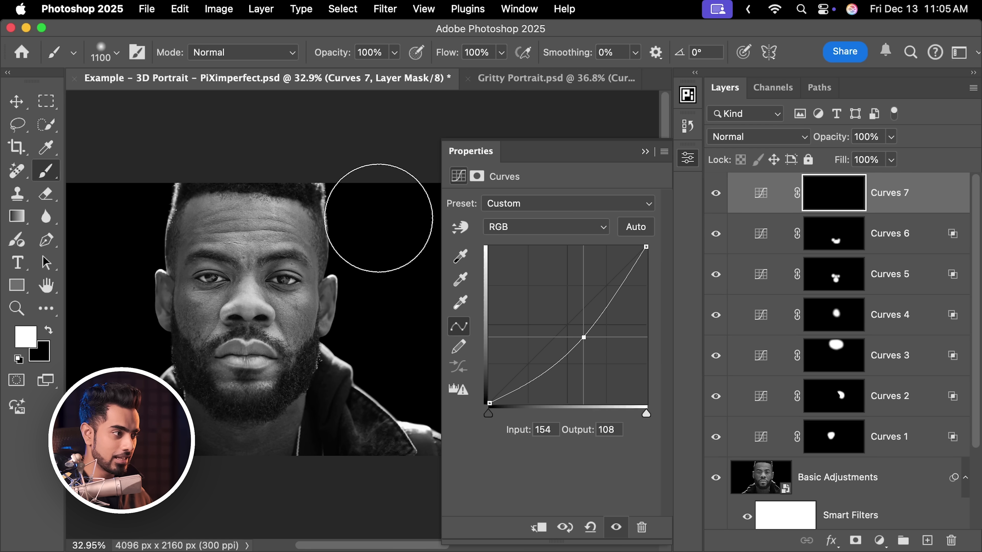
mouse_move(383, 197)
mouse_down()
mouse_move(390, 219)
mouse_move(377, 165)
mouse_up()
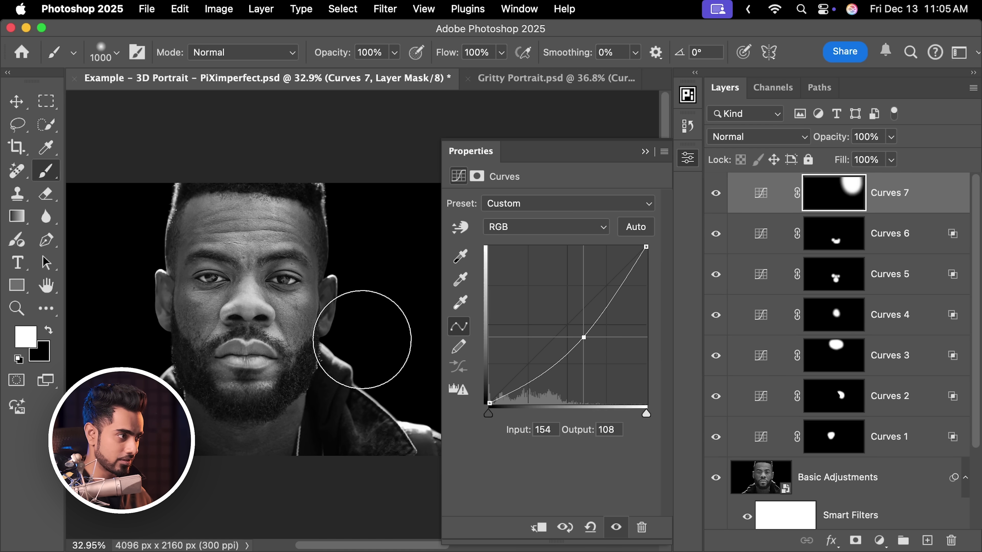
drag(379, 329, 417, 386)
scroll(167, 192, left, 2)
drag(167, 192, 130, 367)
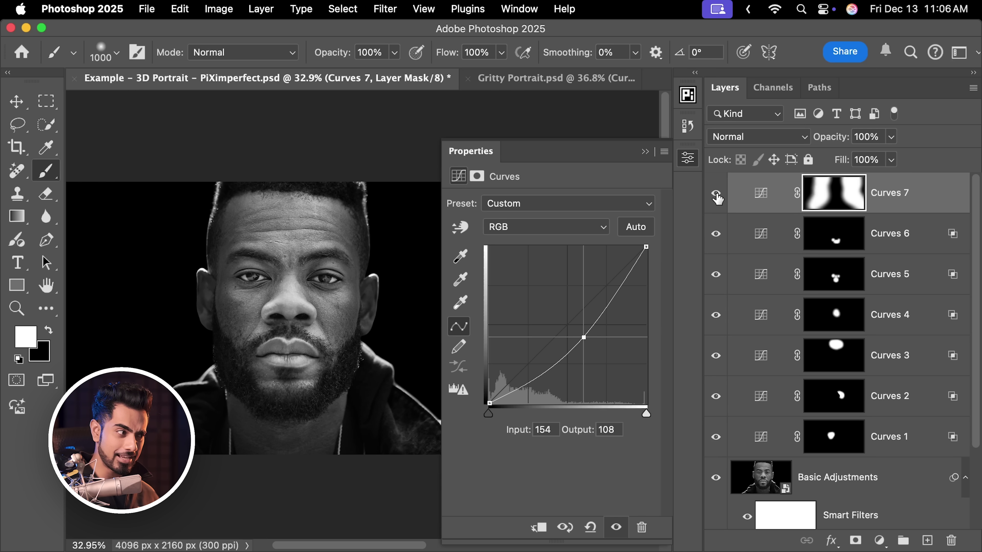
click(718, 195)
click(719, 195)
click(760, 193)
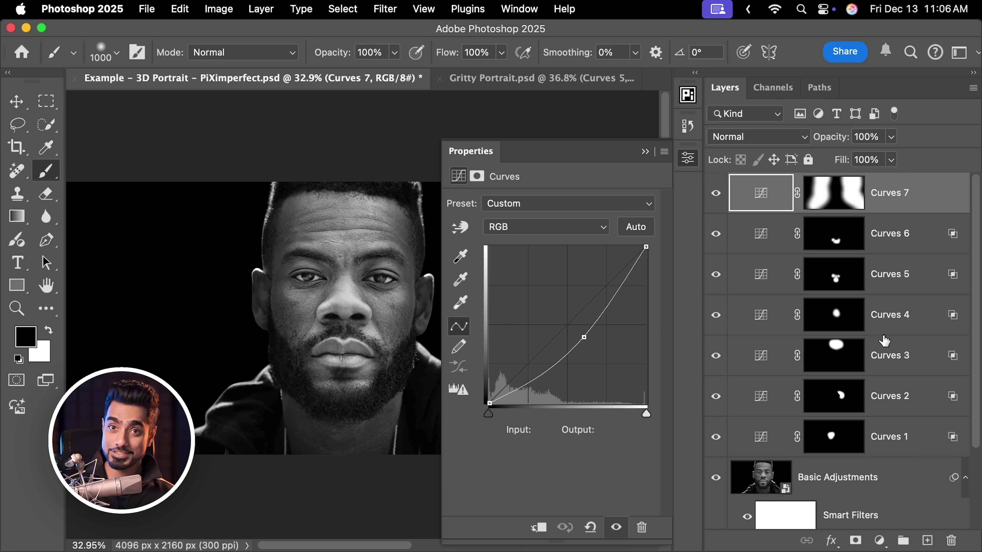
- Group the Curves 1 to Curves 6 layers and name the group Highlights
click(905, 241)
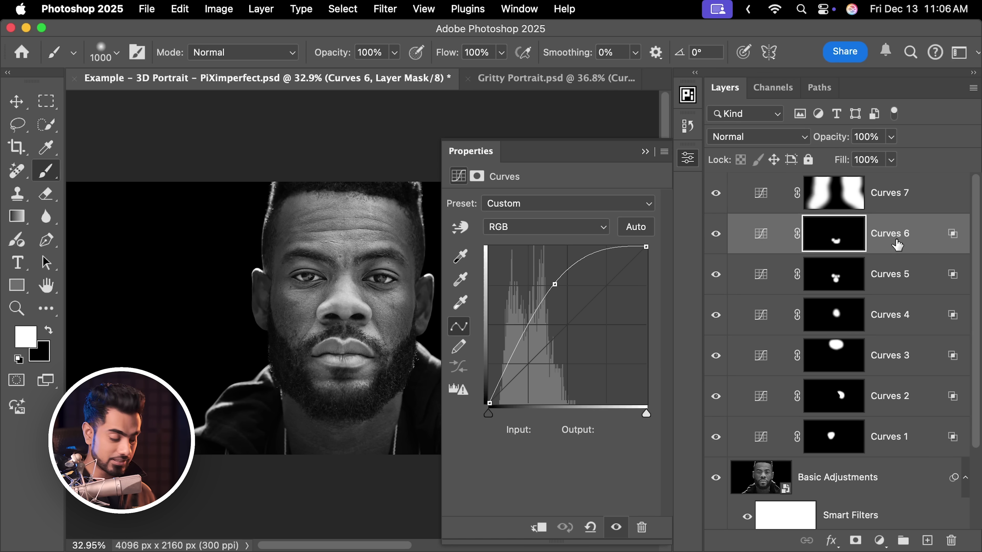
shift+click(903, 441)
key(super+g)
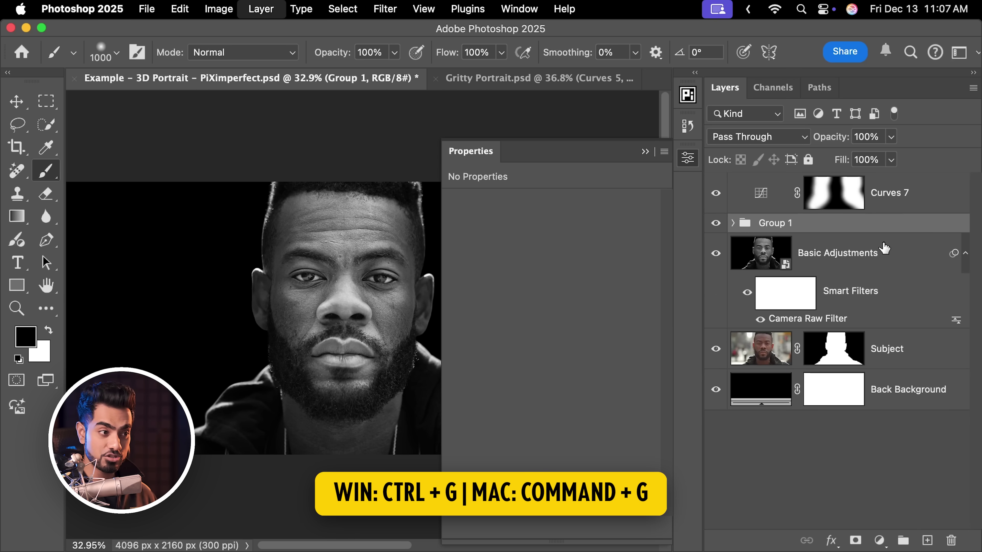
double_click(784, 224)
text(Hi)
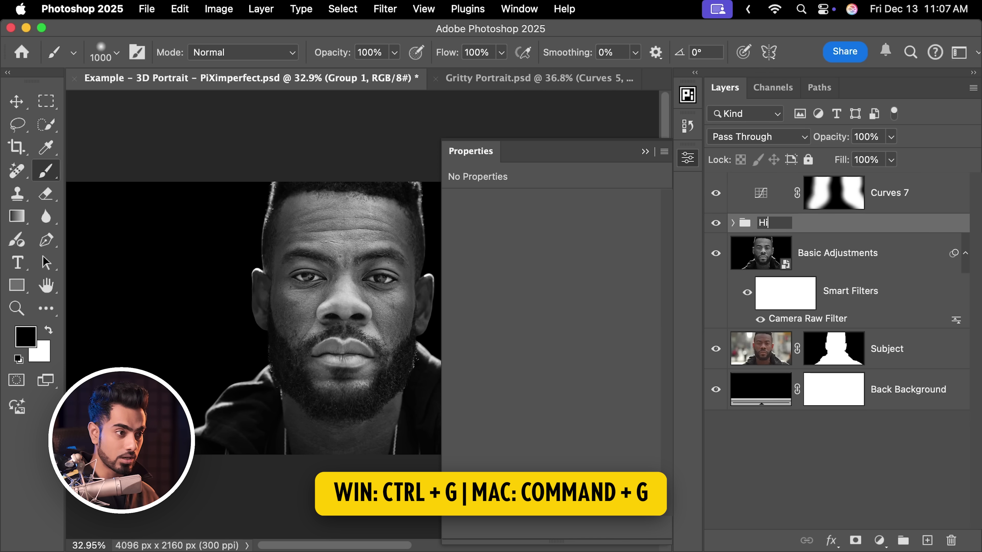
text(ghlights)
- Rename the Curves 7 layer as Edge Shadows
double_click(889, 192)
text(Edge Shado)
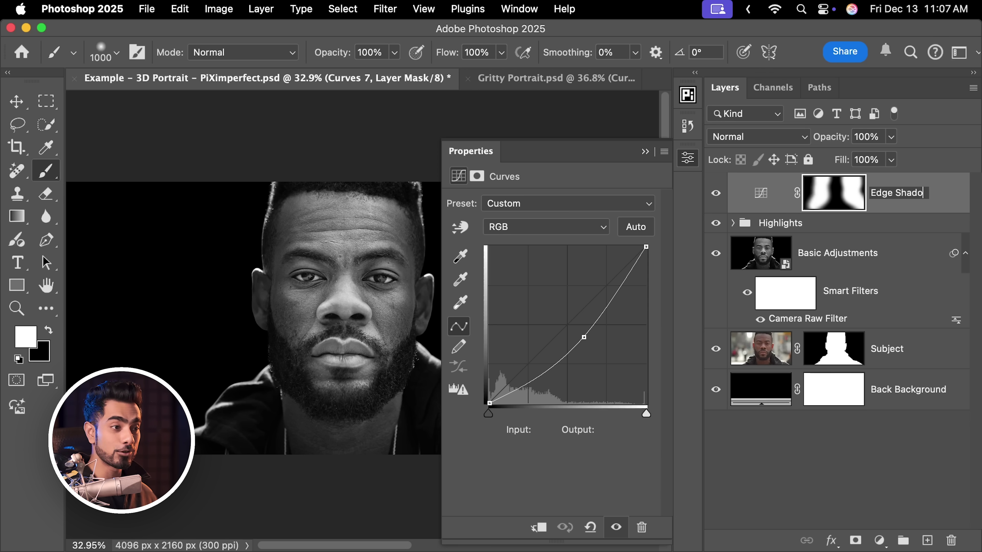
text(ws)
key(Return)
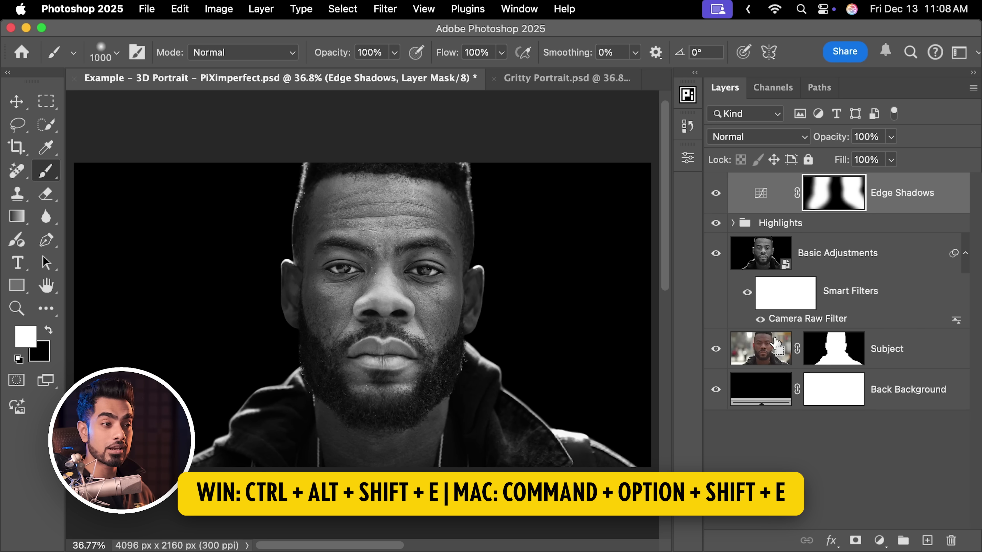
- Stamp all visible layers into a new layer above Edge Shadows and convert it for smart filters
key(super+alt+shift+e)
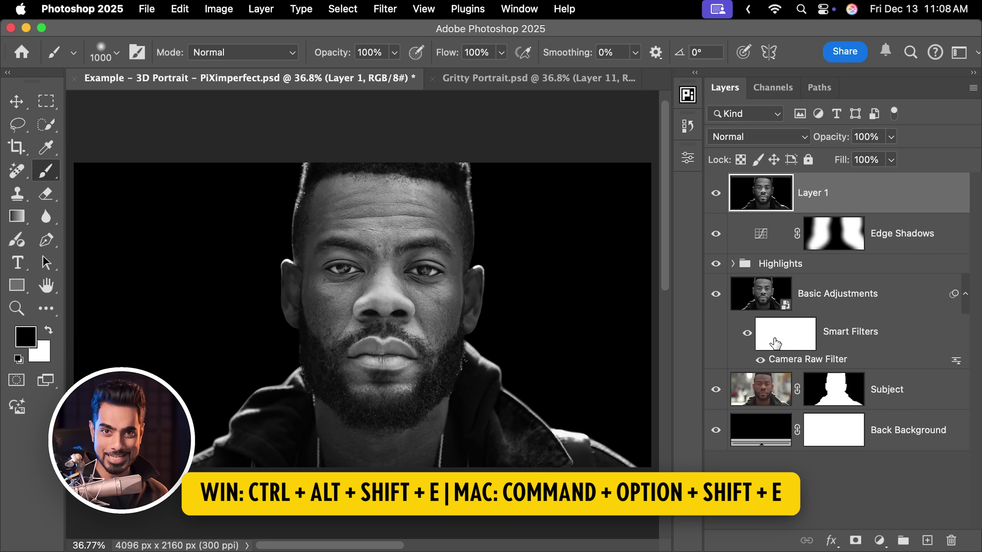
click(394, 15)
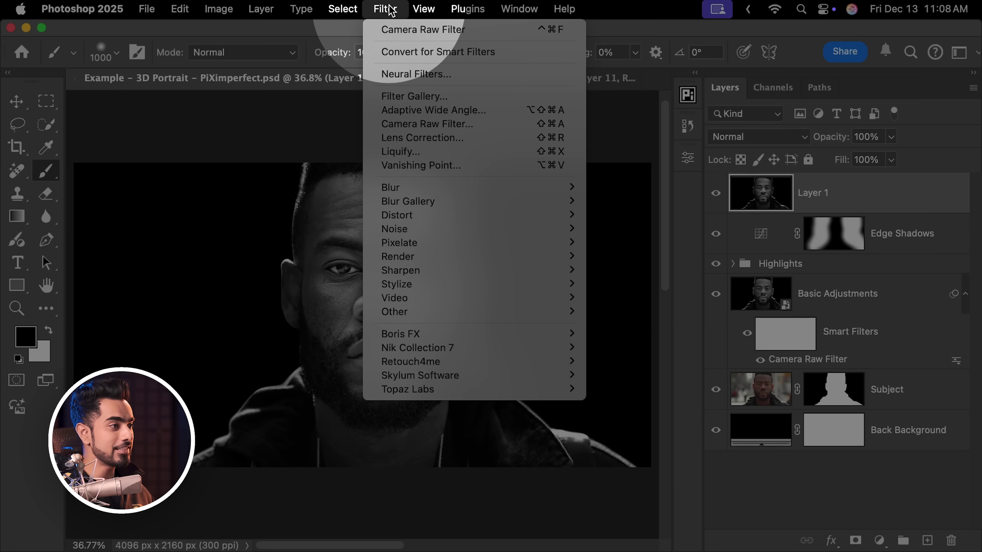
click(412, 59)
click(490, 244)
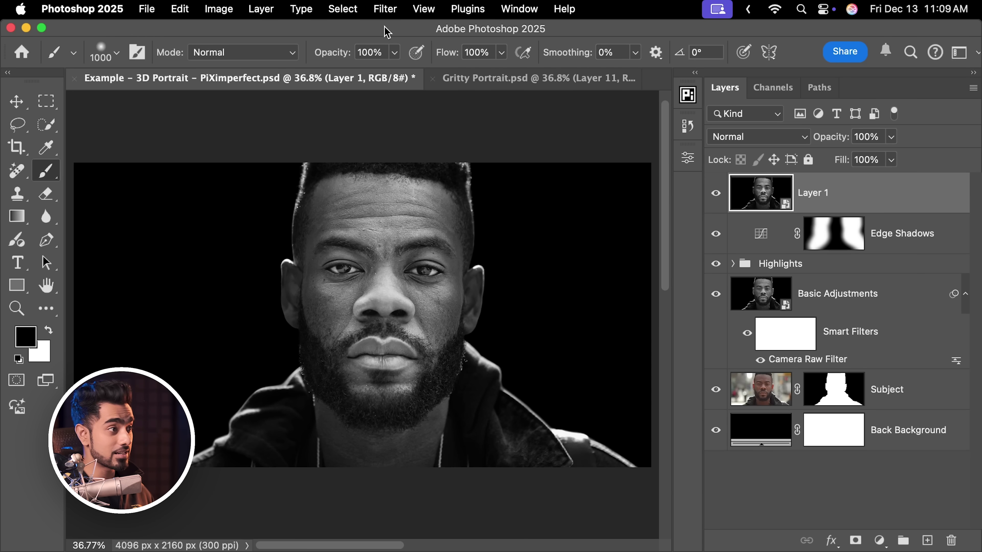
- Open the Camera Raw filter on Layer 1 and set Texture to +16 and Dehaze to +22, with Clarity reset to 0
click(386, 11)
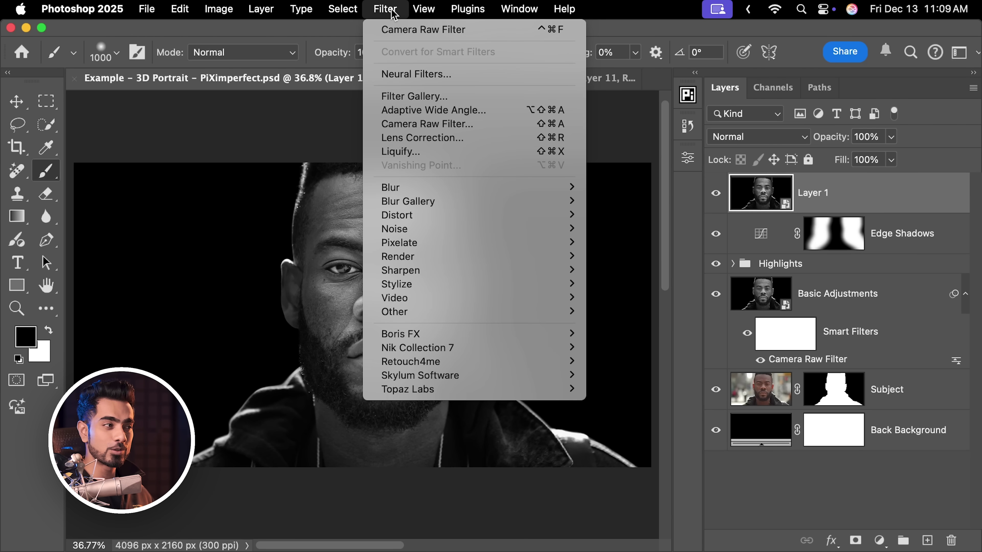
click(436, 125)
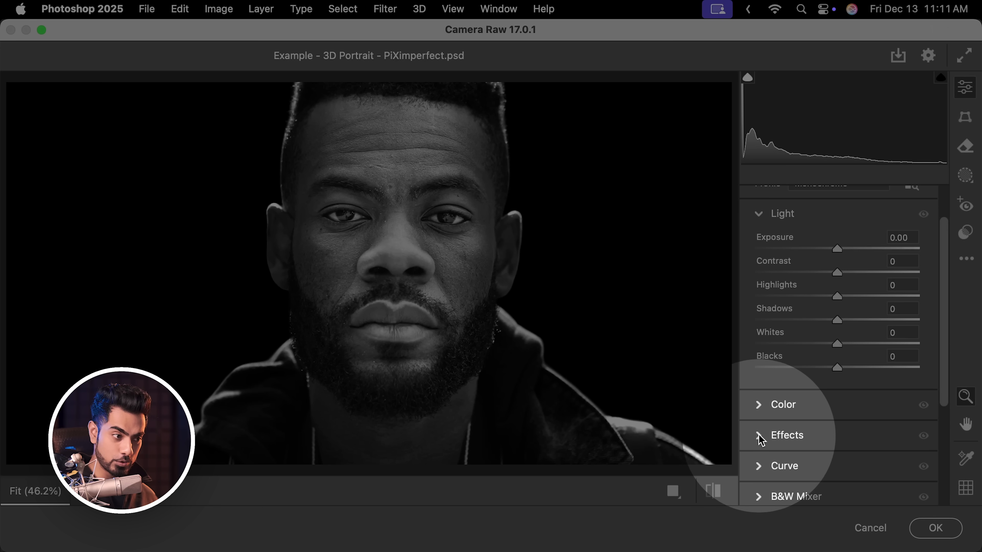
click(760, 435)
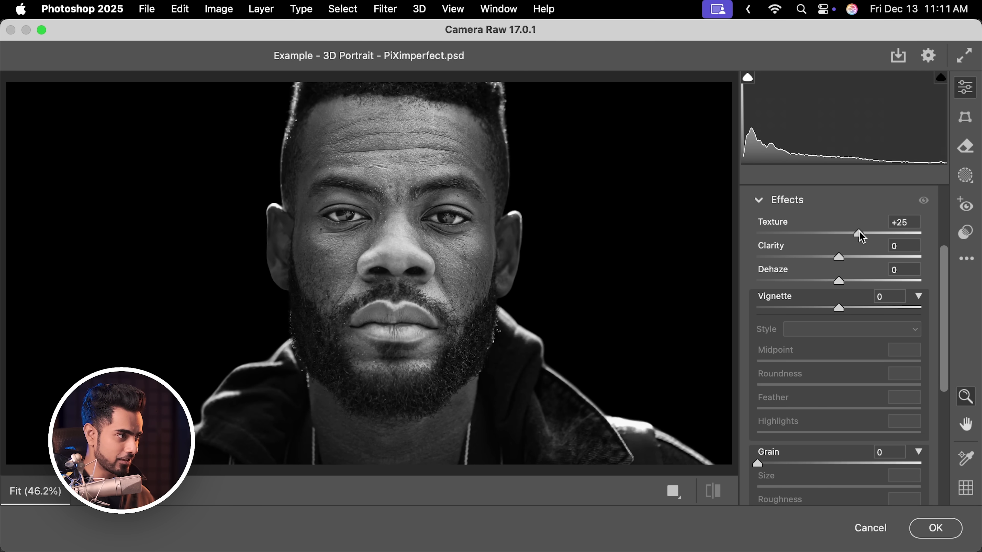
drag(859, 233, 853, 232)
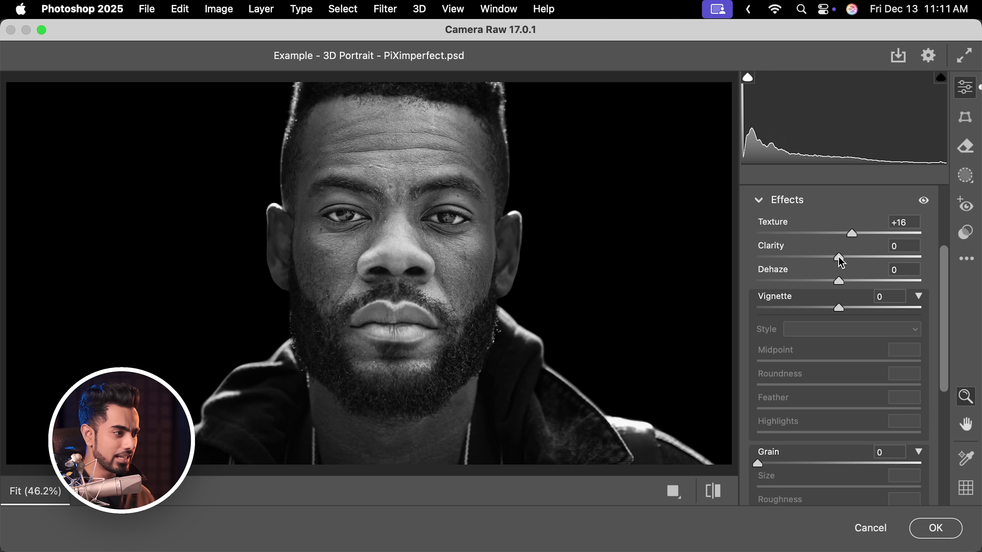
drag(840, 257, 859, 281)
double_click(849, 257)
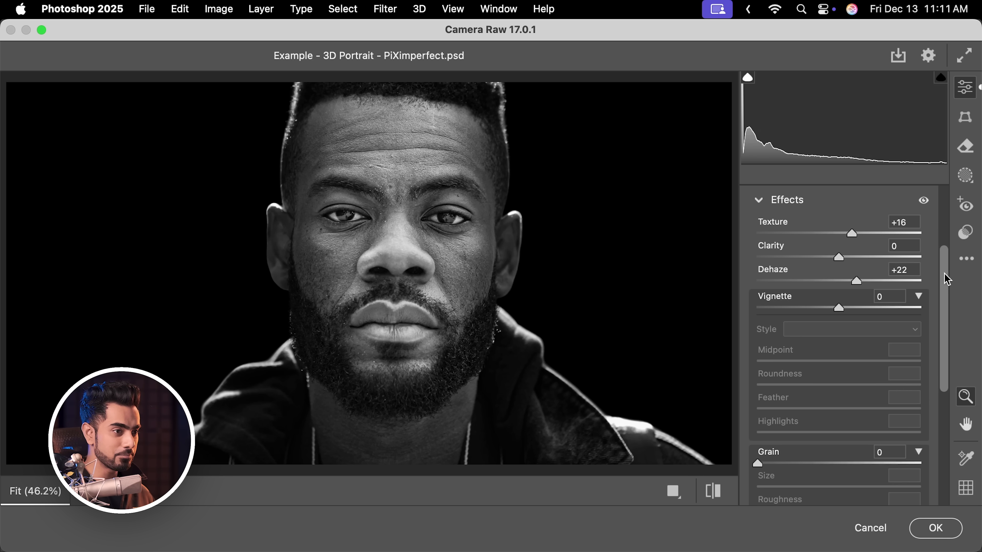
- Set Contrast to +8 and Highlights to -6 in the Camera Raw filter, apply it, and rename the filtered layer Grunge
scroll(945, 279, up, 3)
click(760, 262)
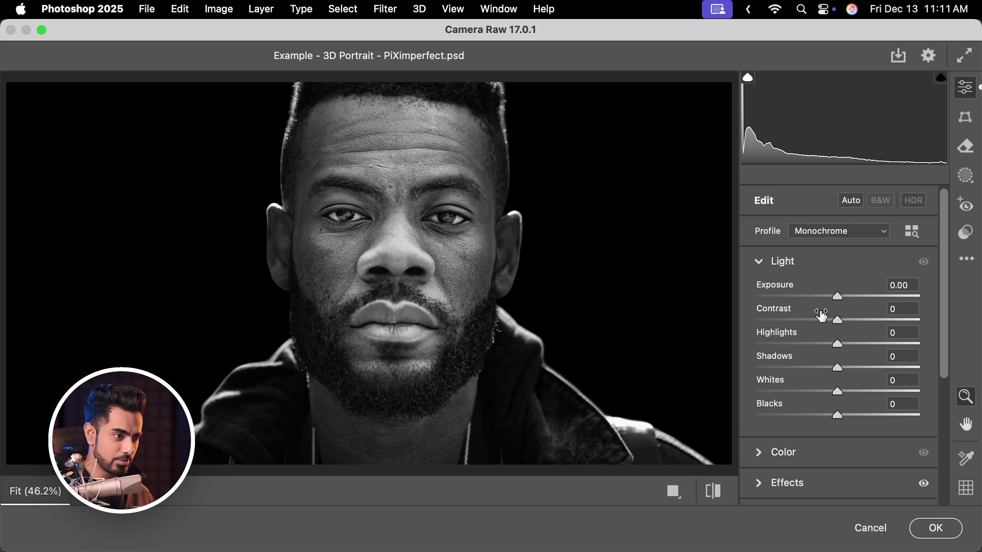
drag(838, 320, 830, 348)
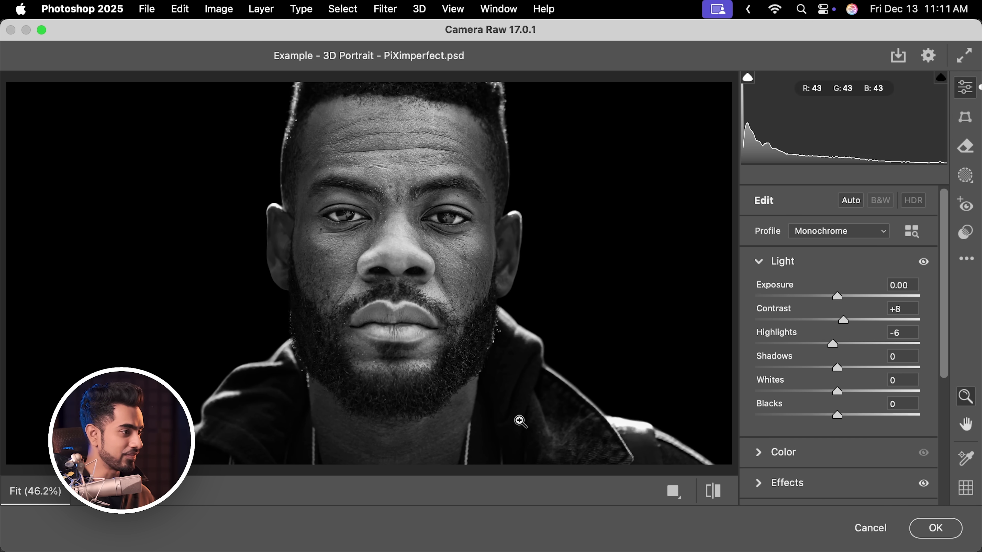
click(938, 528)
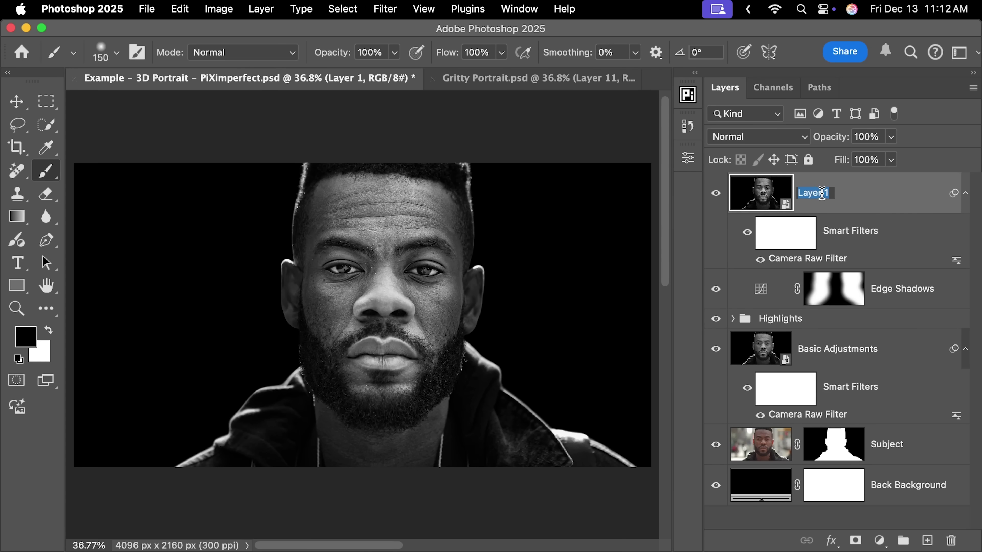
text(Grunge)
key(Return)
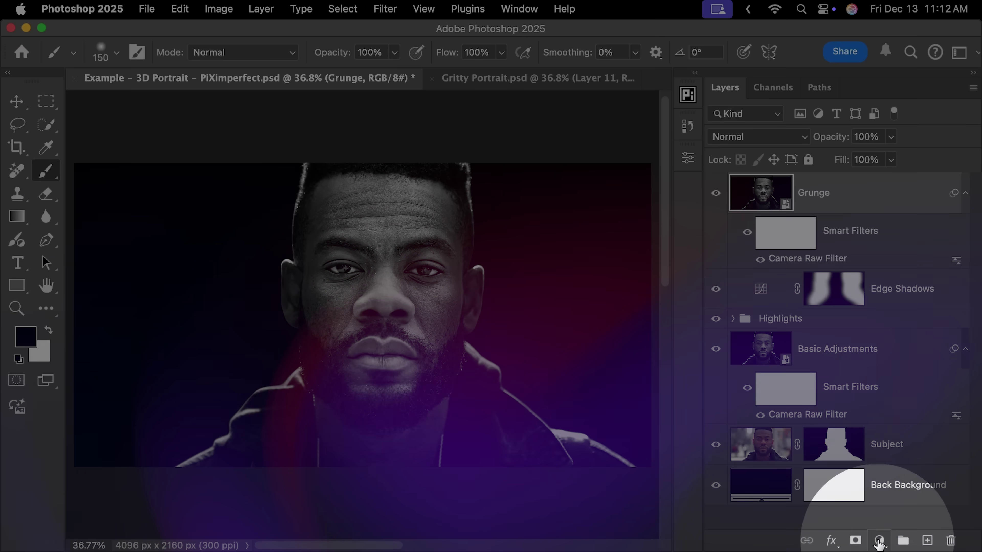
- Add a Curves adjustment above Grunge with a brightening point at input 99, output 166, and invert its mask to black
click(879, 540)
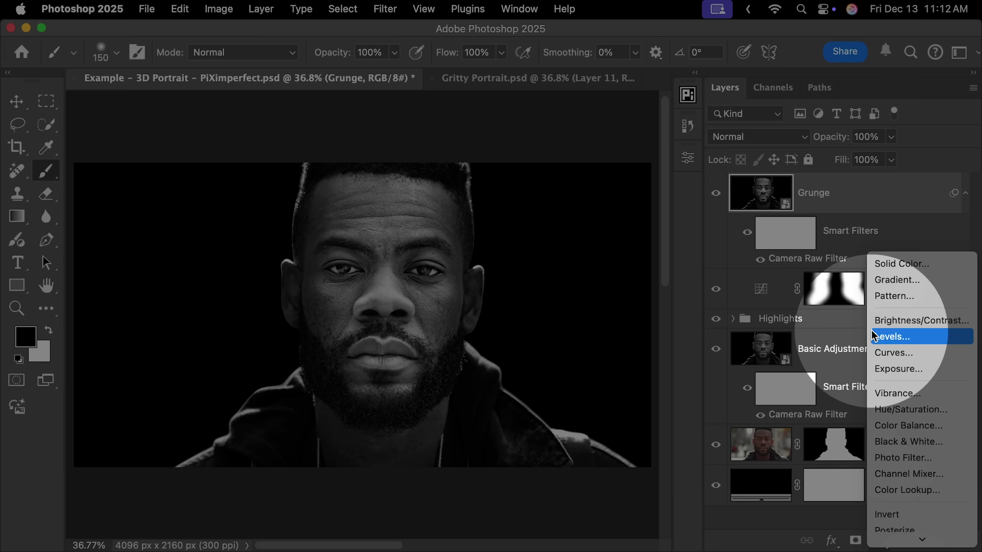
click(880, 353)
drag(565, 324, 550, 301)
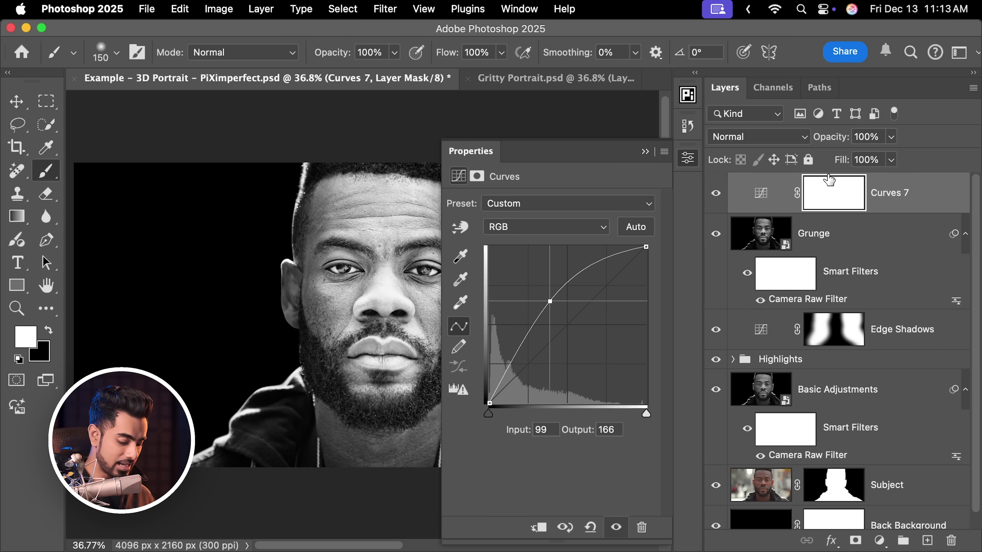
key(super+i)
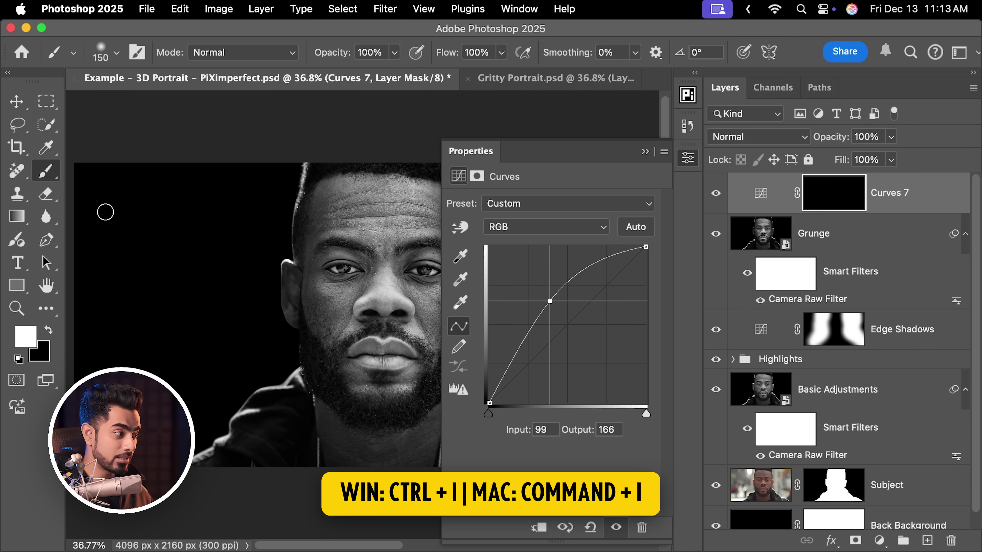
- Paint white on the Curves 7 mask over both eyes with a 175 px brush to brighten the irises
scroll(378, 266, up, 5)
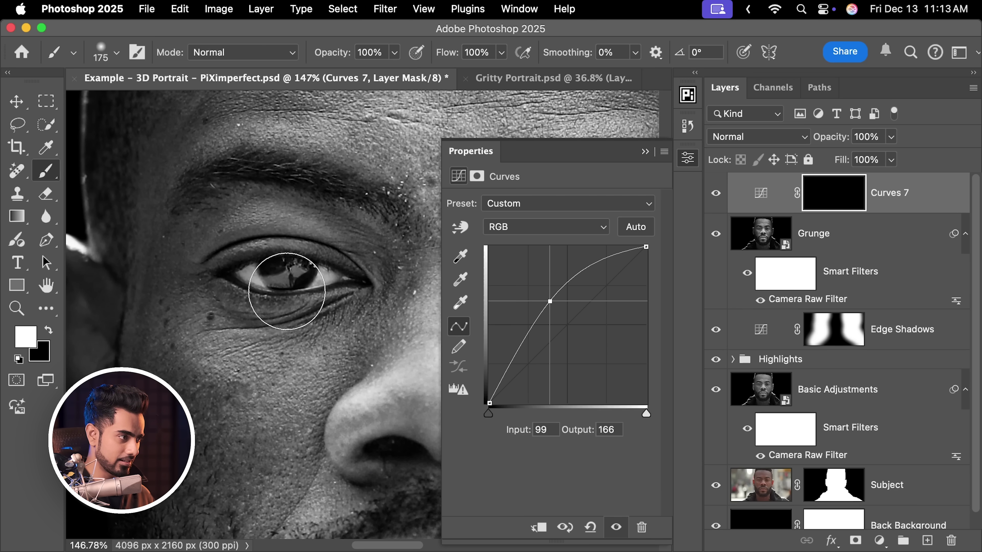
key(bracketright)
click(274, 305)
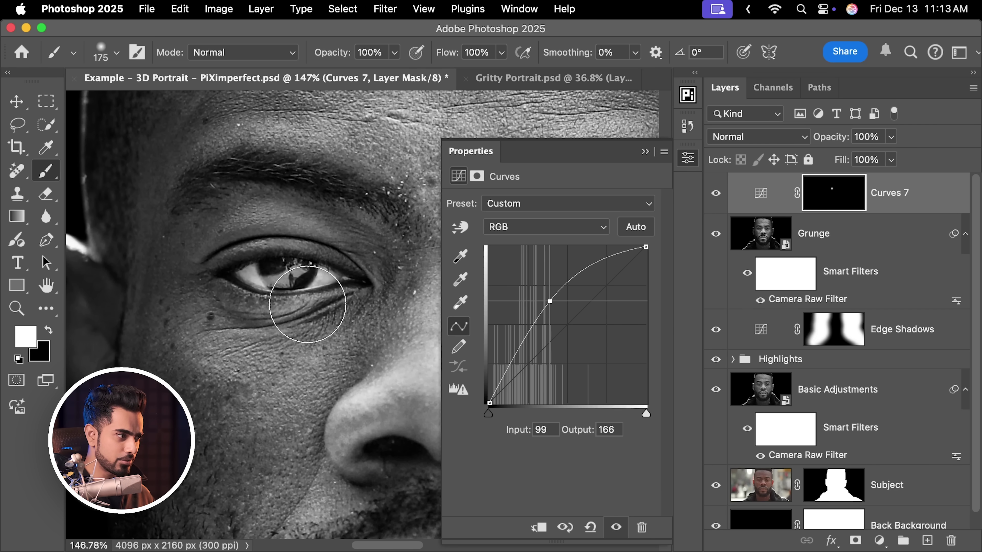
scroll(307, 294, right, 6)
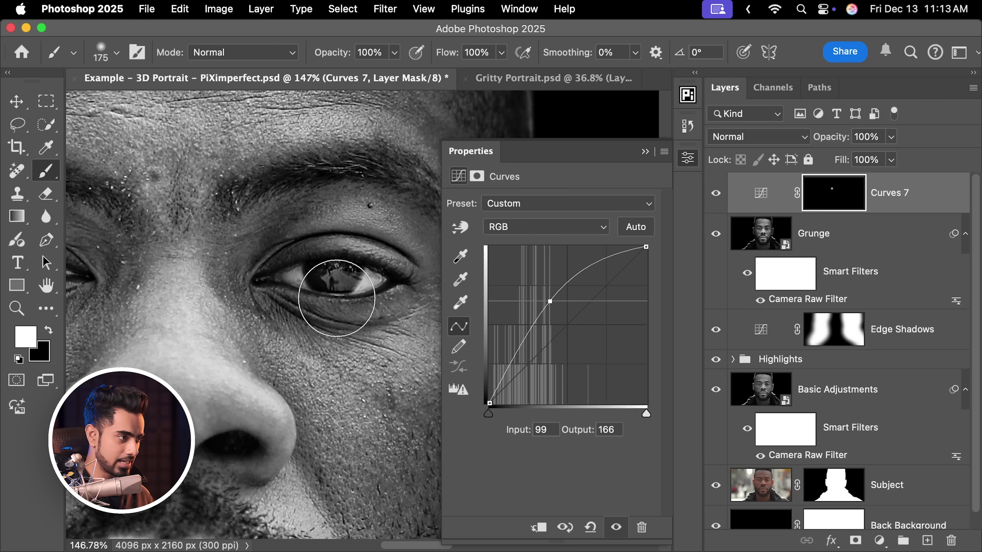
click(332, 287)
scroll(256, 351, down, 2)
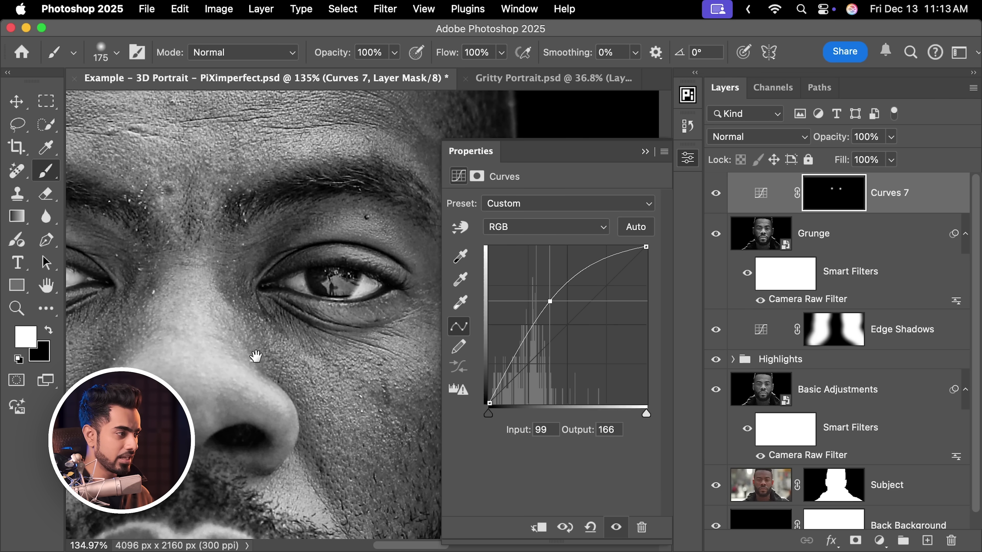
scroll(158, 333, left, 6)
scroll(191, 328, up, 4)
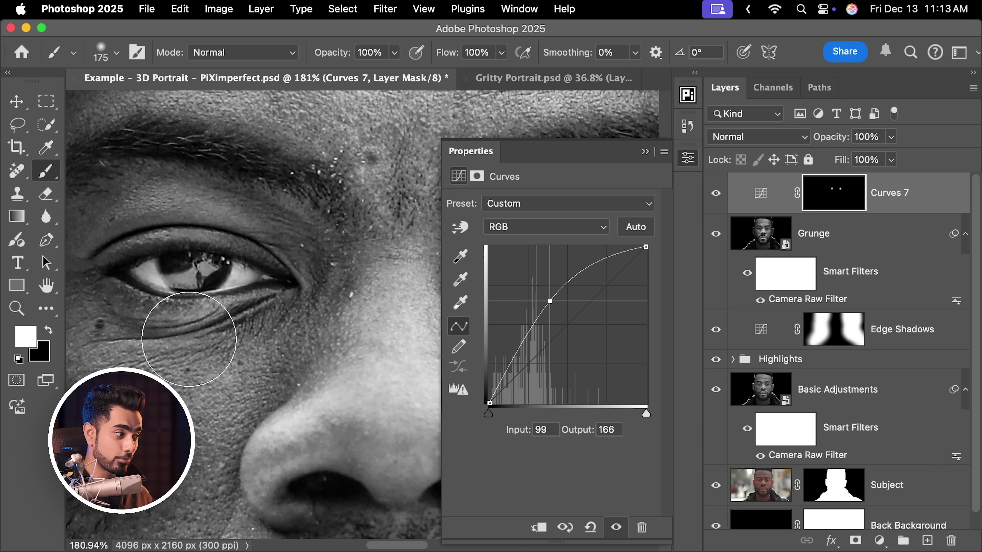
- Paint black on the Curves 7 mask around both eyes with a 50 to 80 px brush to remove brightening that spills onto the skin
key(x)
key(bracketleft)
key(bracketleft)
key(bracketleft)
key(bracketleft)
key(bracketleft)
key(bracketleft)
key(bracketleft)
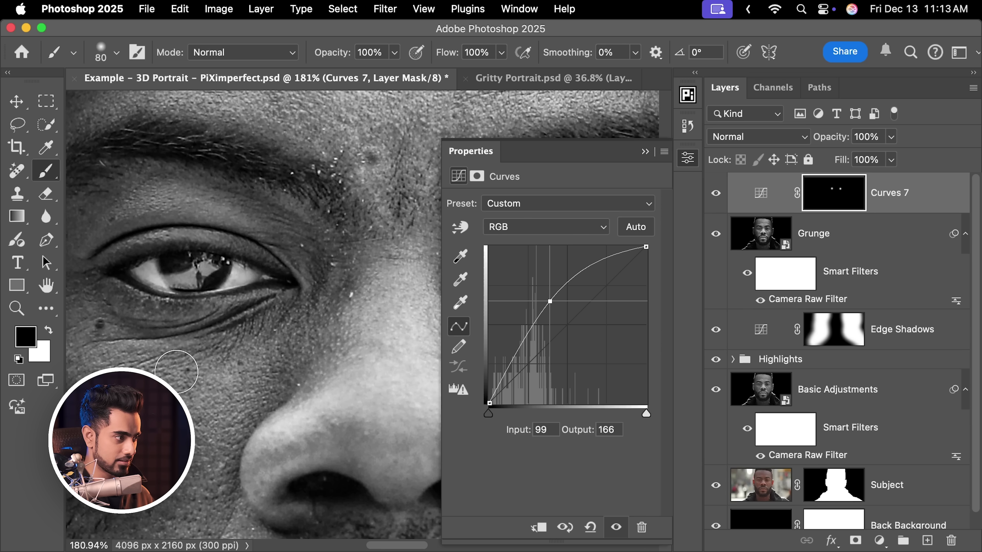
key(bracketleft)
key(bracketleft)
key(bracketleft)
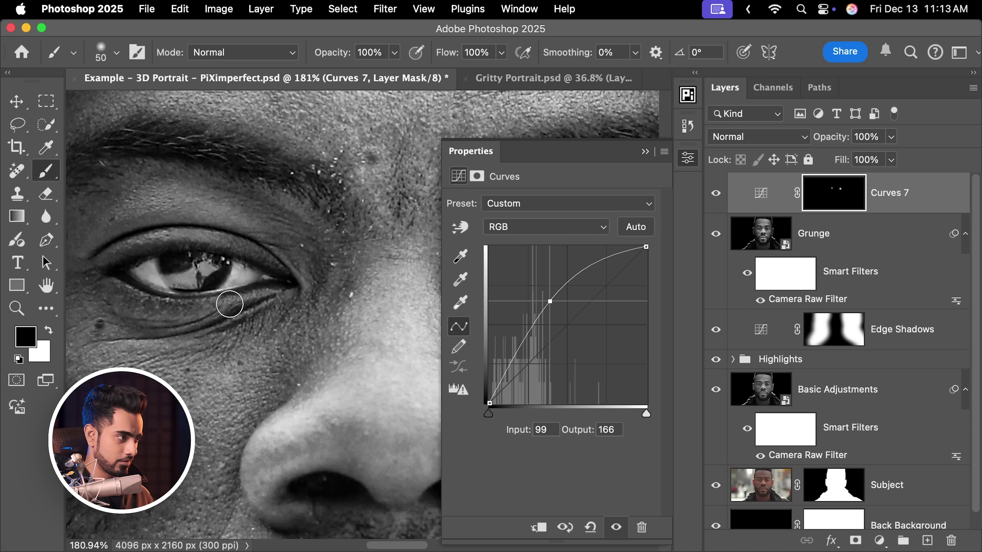
scroll(258, 267, left, 5)
key(bracketright)
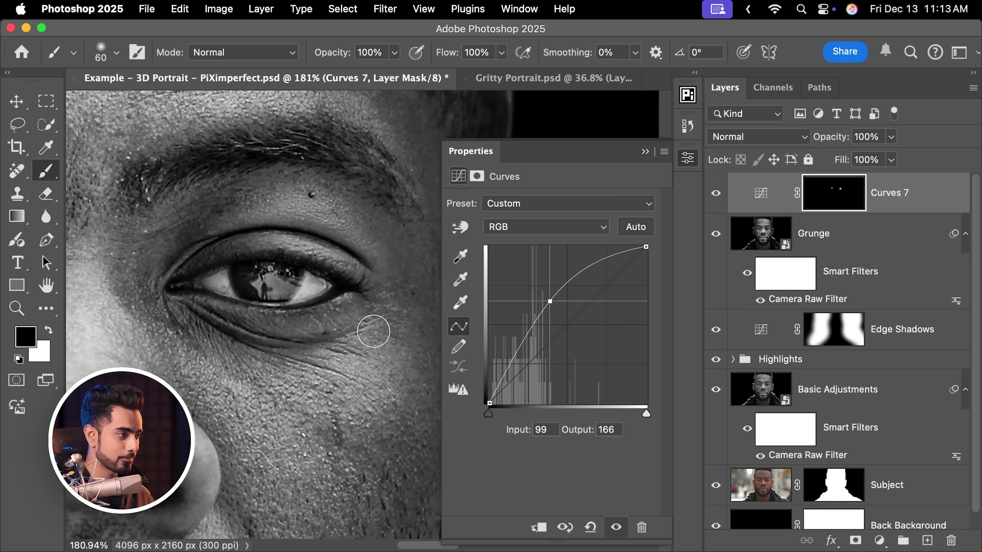
scroll(196, 319, down, 5)
- Fit the whole portrait in view and rename the Curves 7 layer Eyes
click(646, 152)
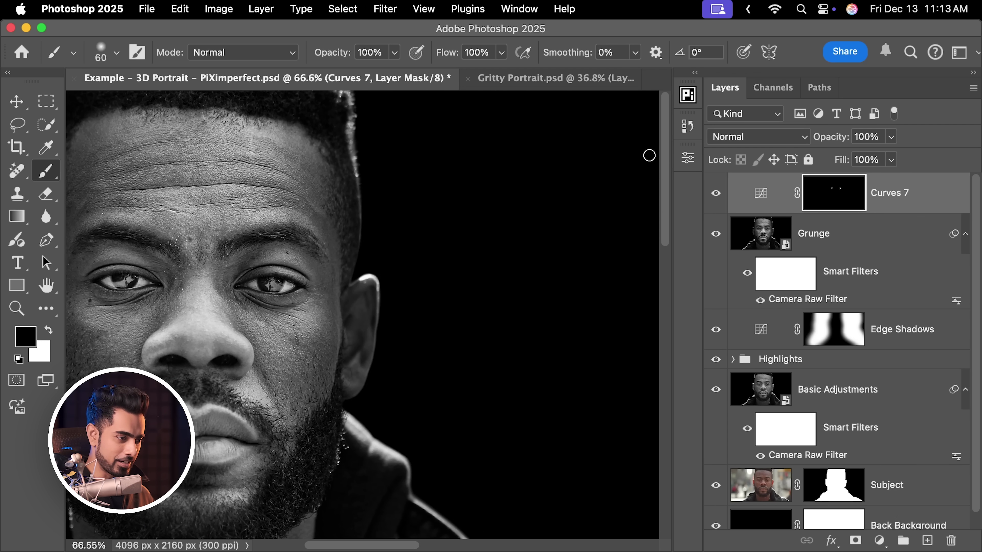
key(super+0)
double_click(890, 193)
text(Eyes)
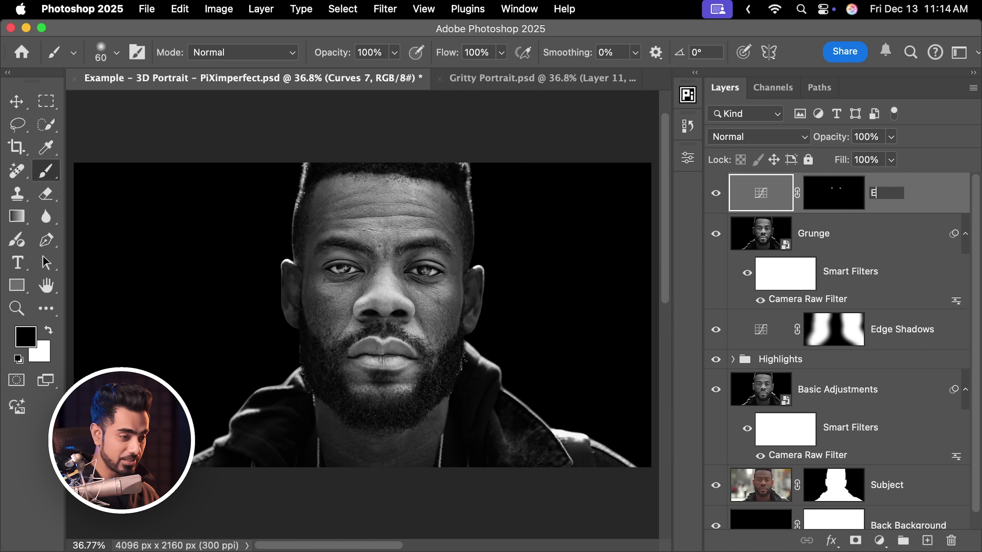
key(Return)
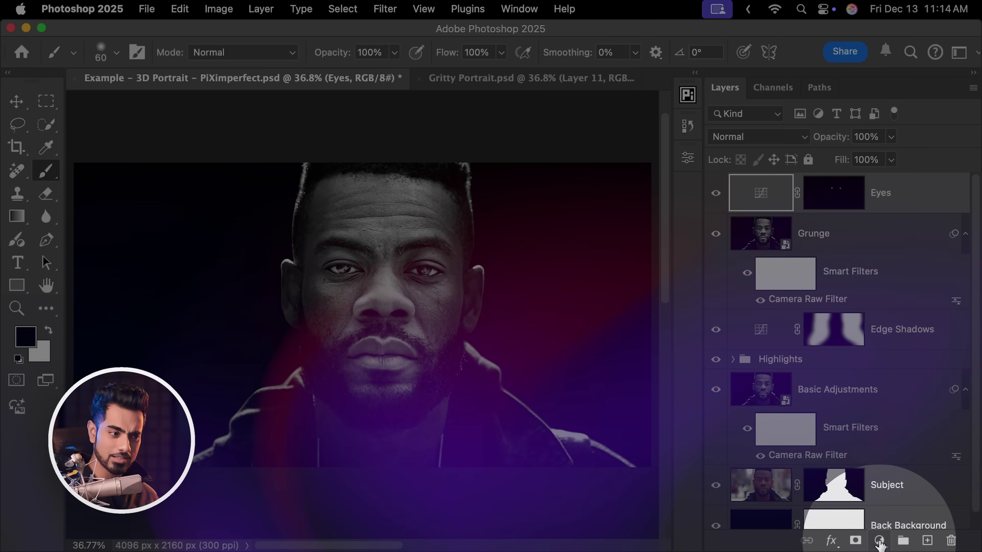
- Add a Curves adjustment above Eyes and slightly raise a highlight point at input 180 with the on-image adjustment tool beside the nose
click(879, 540)
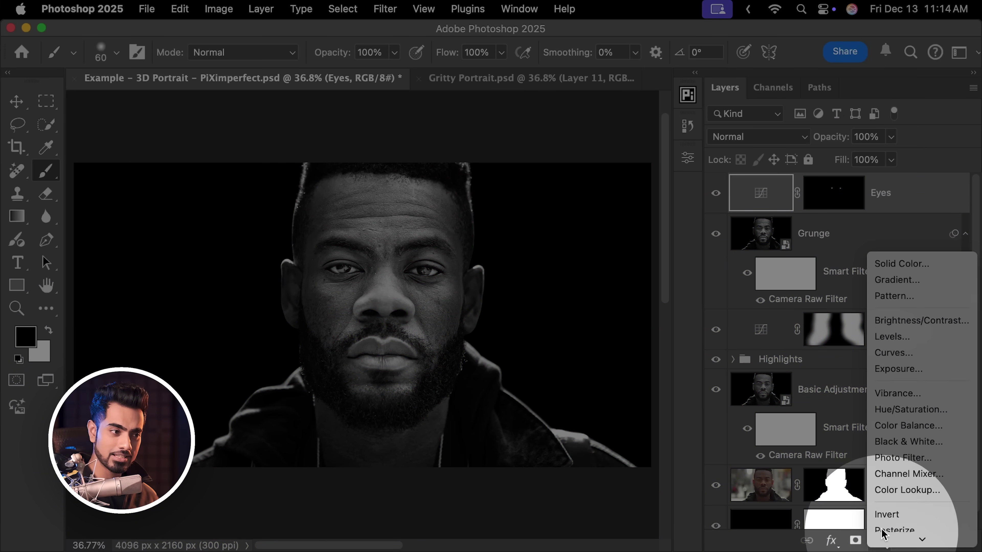
click(899, 354)
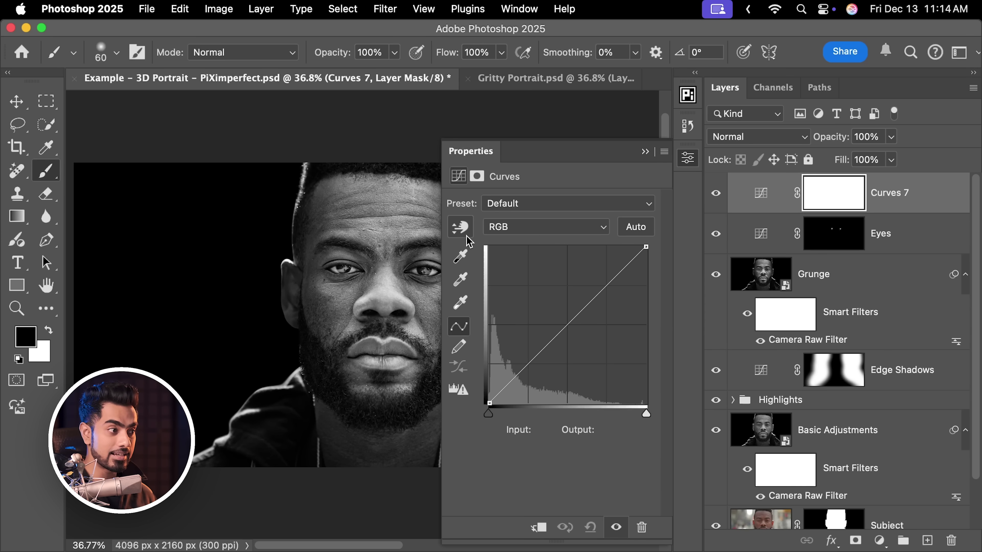
click(464, 233)
drag(403, 257, 318, 285)
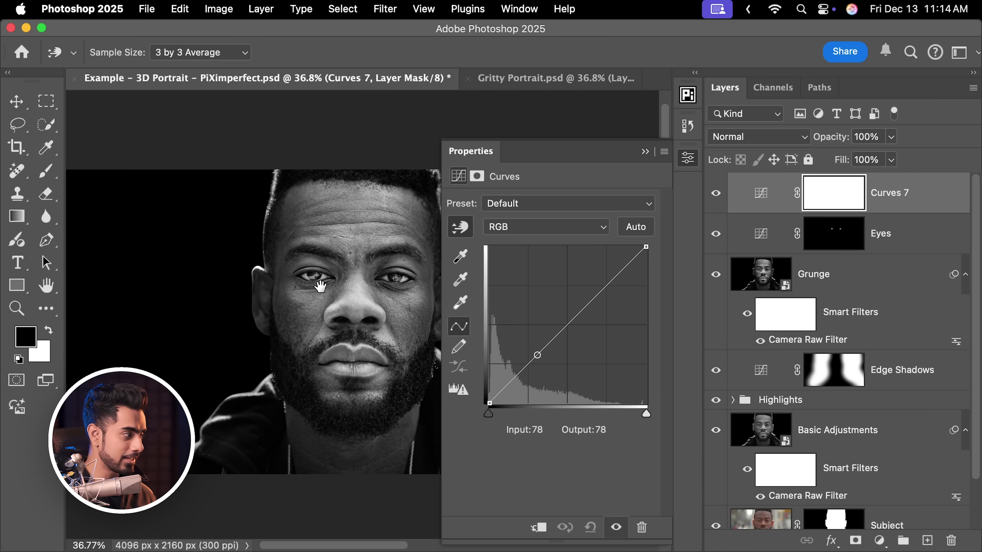
click(395, 285)
click(366, 341)
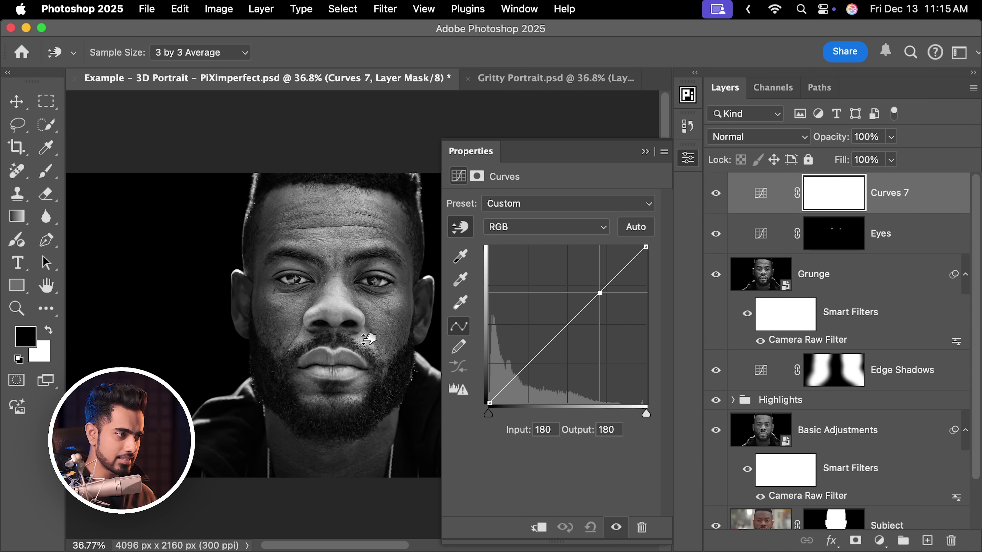
drag(368, 340, 368, 333)
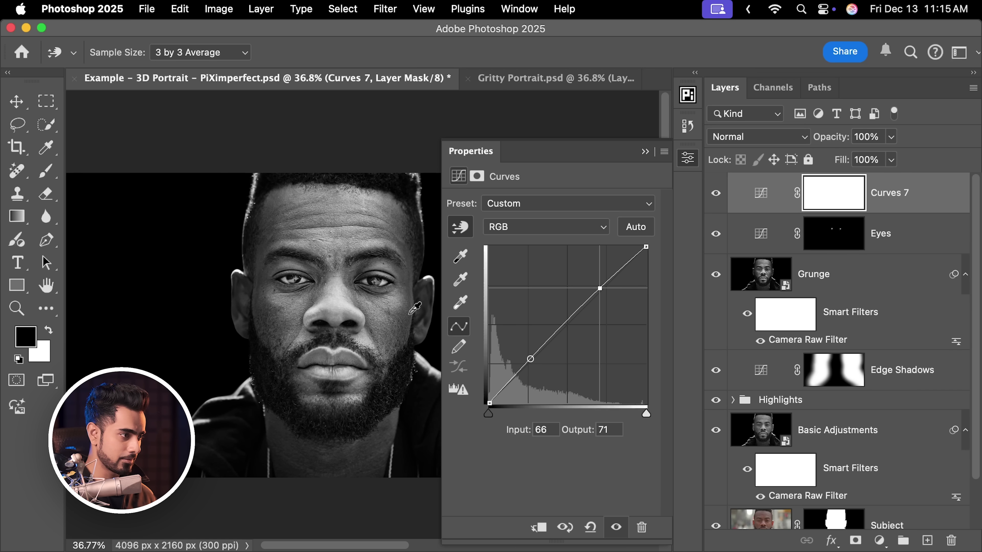
- Lift the new curve's black point to output 6 and set a midtone point at input 113, output 109
drag(564, 324, 565, 326)
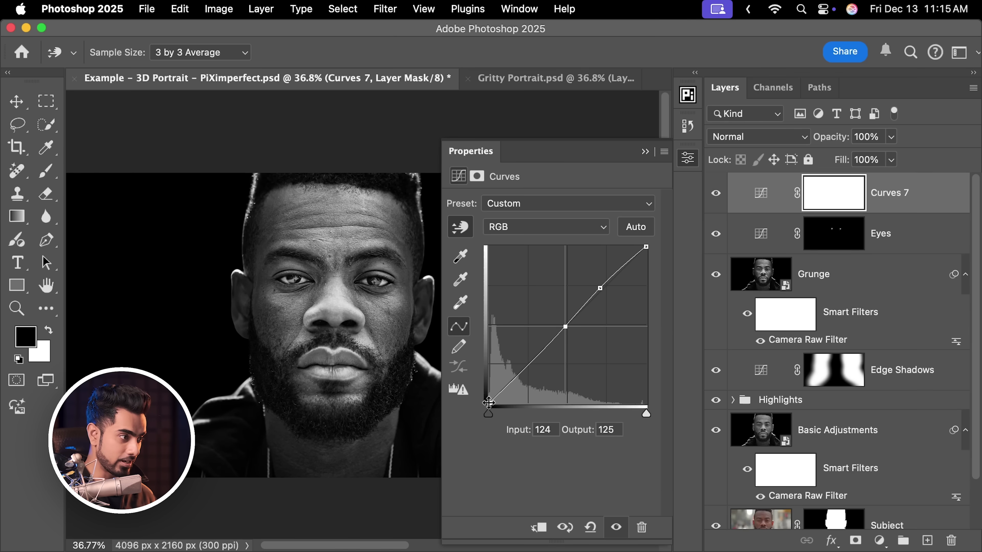
drag(489, 402, 488, 395)
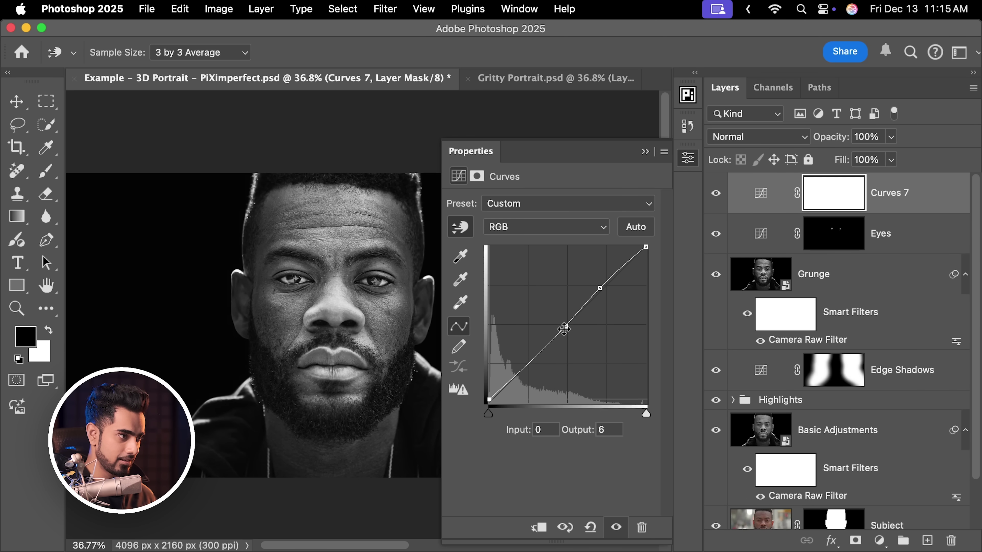
drag(564, 329, 558, 339)
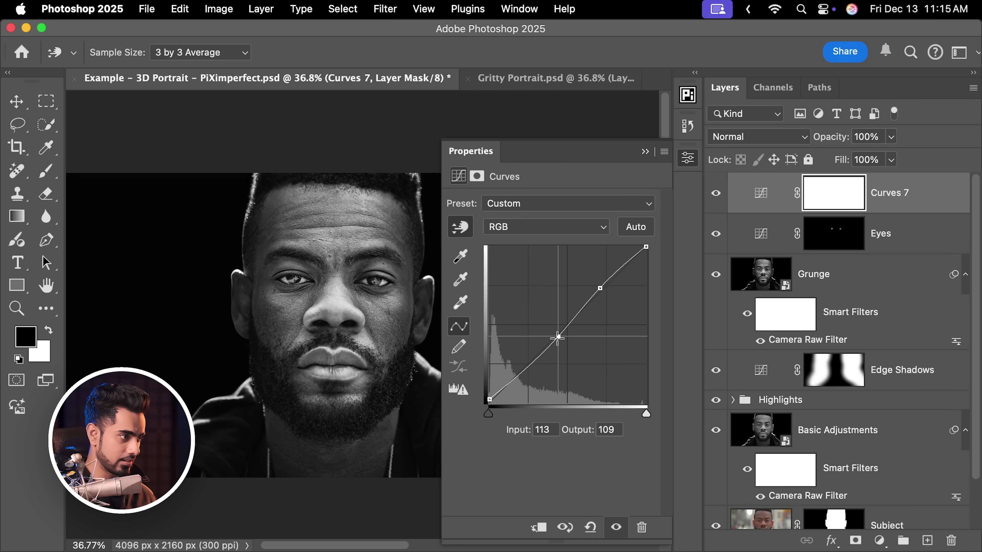
click(646, 153)
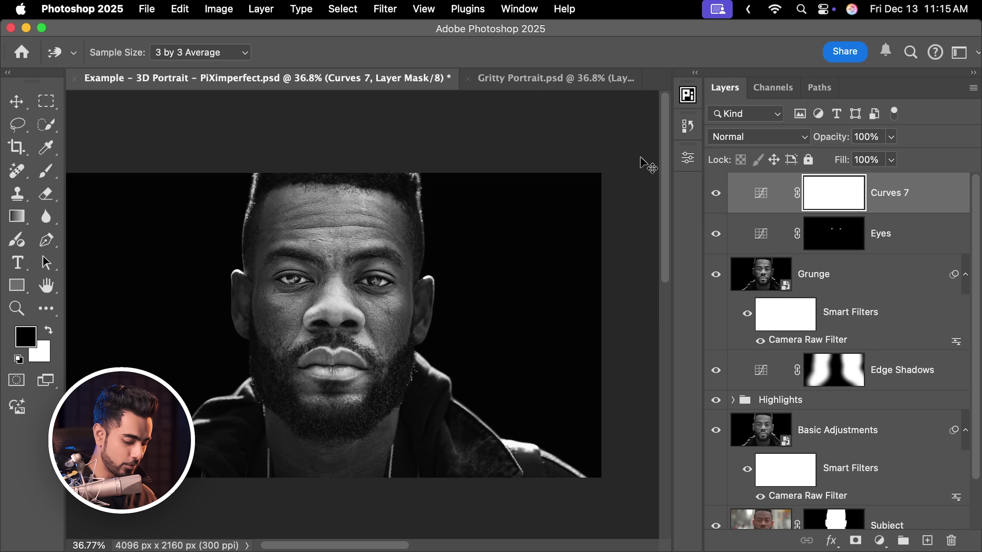
- Switch back to the Brush tool and rename the topmost Curves layer Fade
key(b)
double_click(887, 193)
text(Fade)
key(Return)
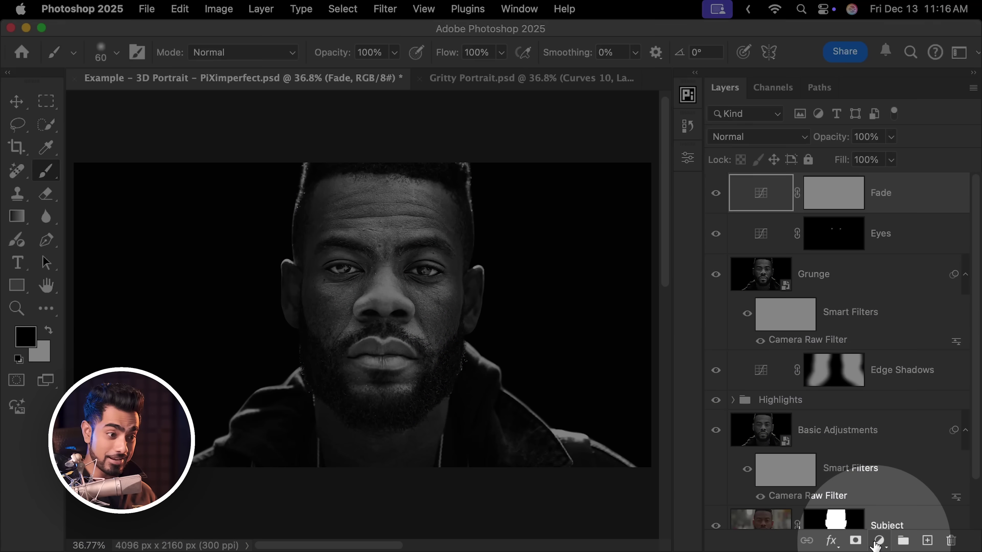
- Add a Curves adjustment above Fade, pull its white point in to input 71, and invert its mask to black
click(879, 541)
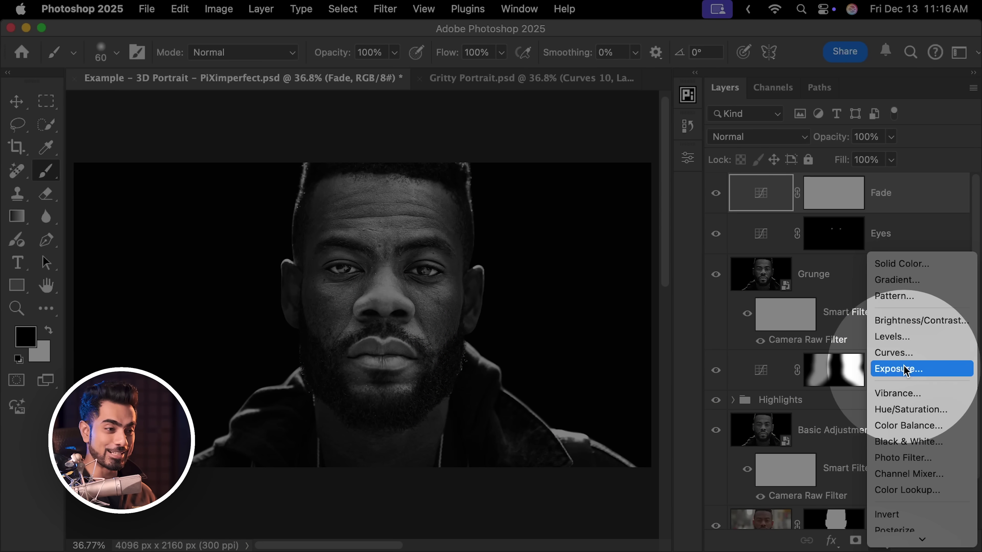
click(843, 352)
scroll(427, 359, right, 5)
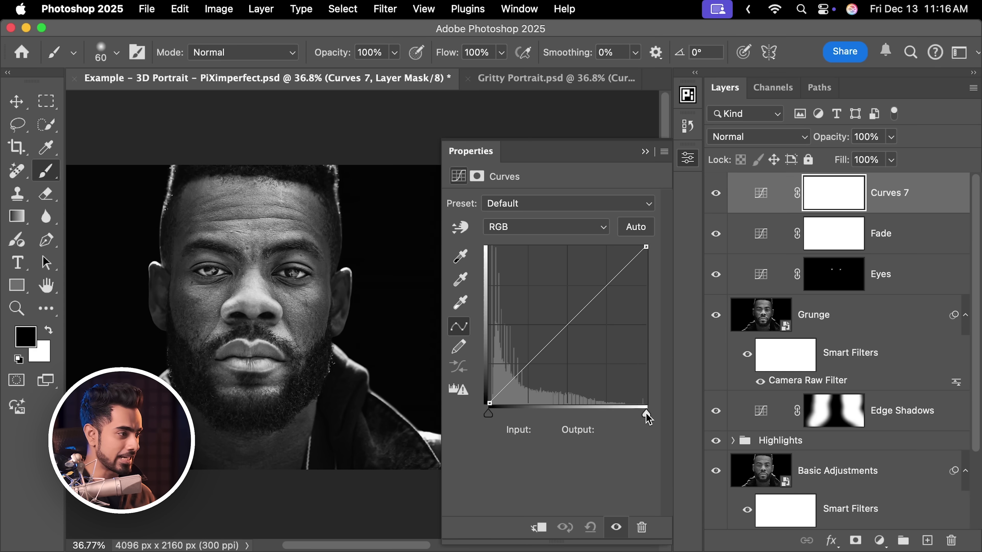
drag(646, 418, 531, 409)
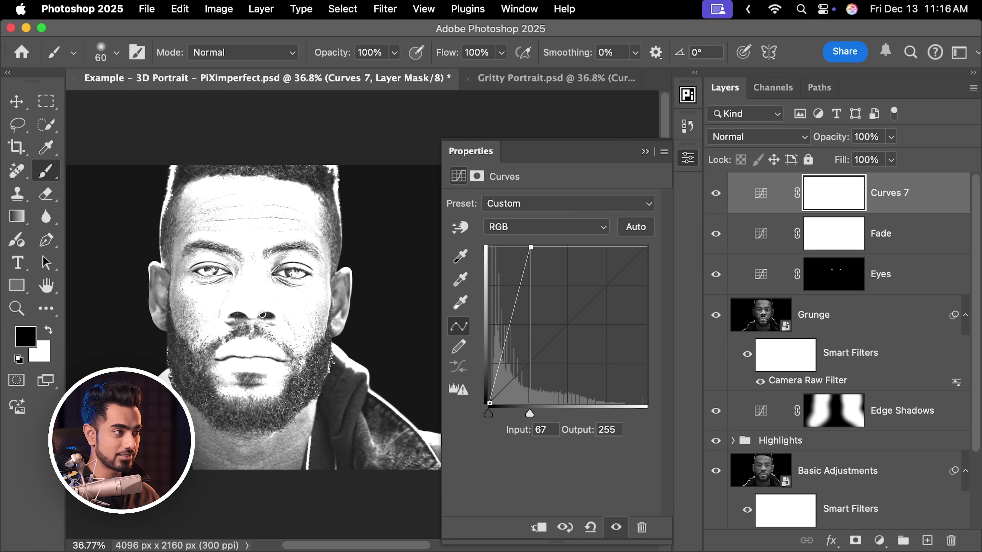
drag(534, 413, 533, 413)
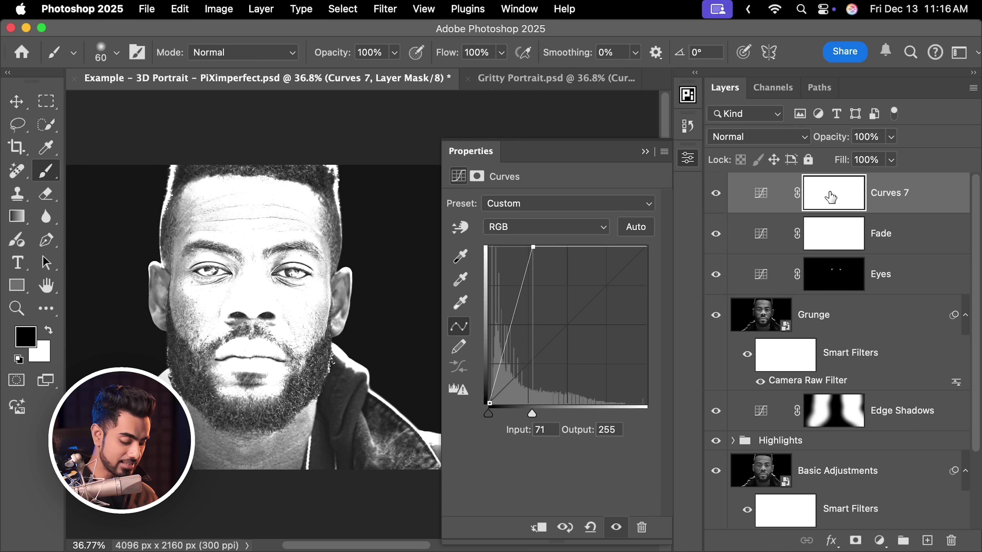
key(super+i)
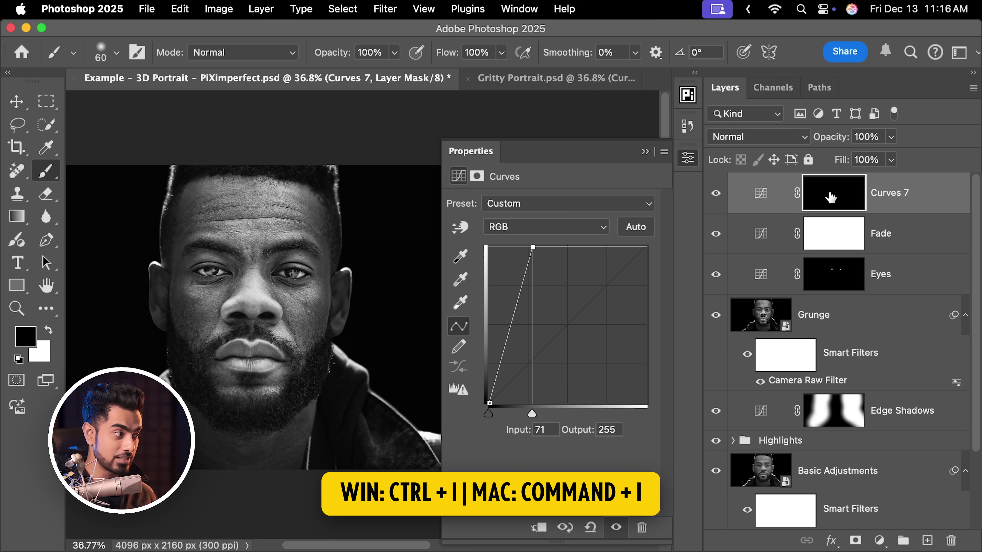
- Paint white on the Curves 7 mask over the background right of the head with a 700 px and then a 400 px brush
key(x)
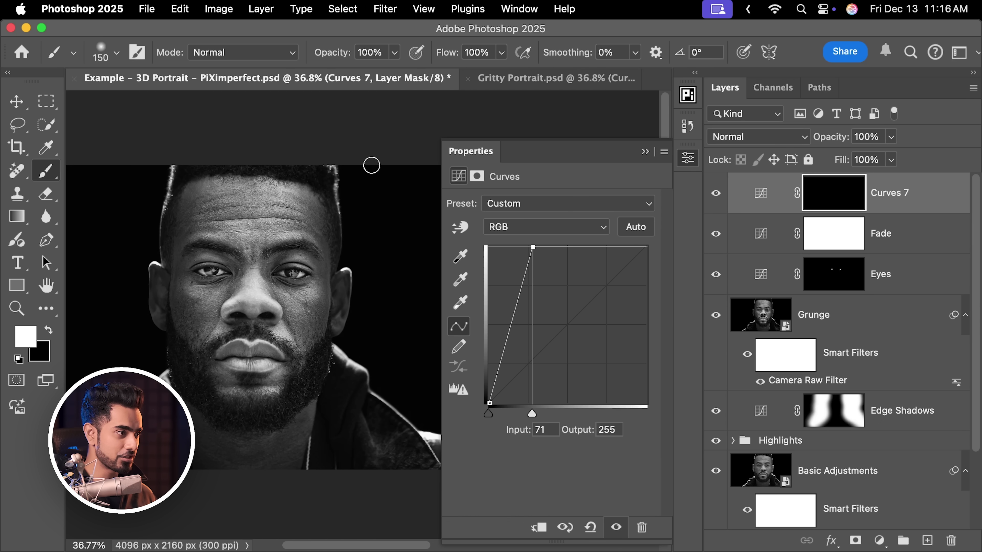
key(bracketright)
key(bracketright)
key(bracketright)
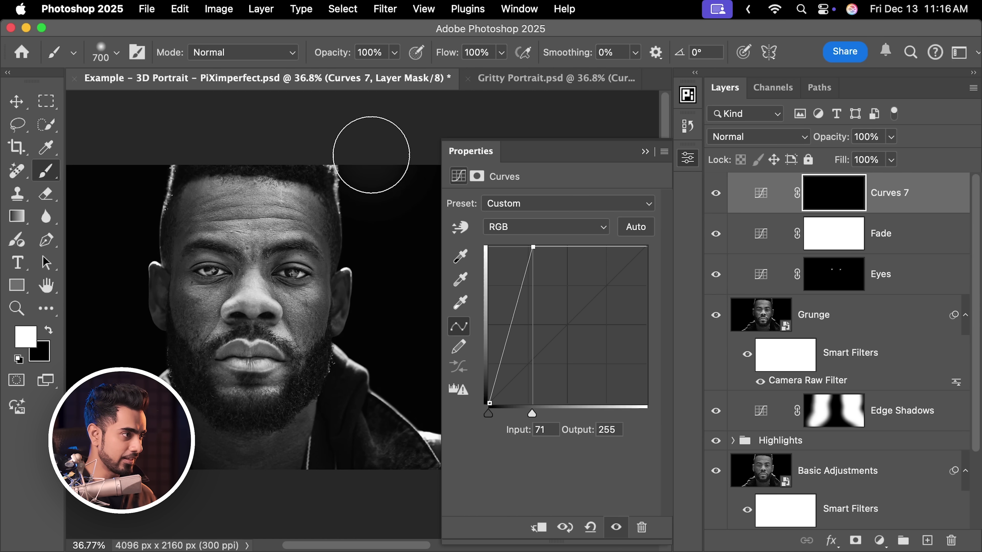
mouse_move(371, 170)
mouse_down()
mouse_move(410, 189)
mouse_move(377, 189)
mouse_up()
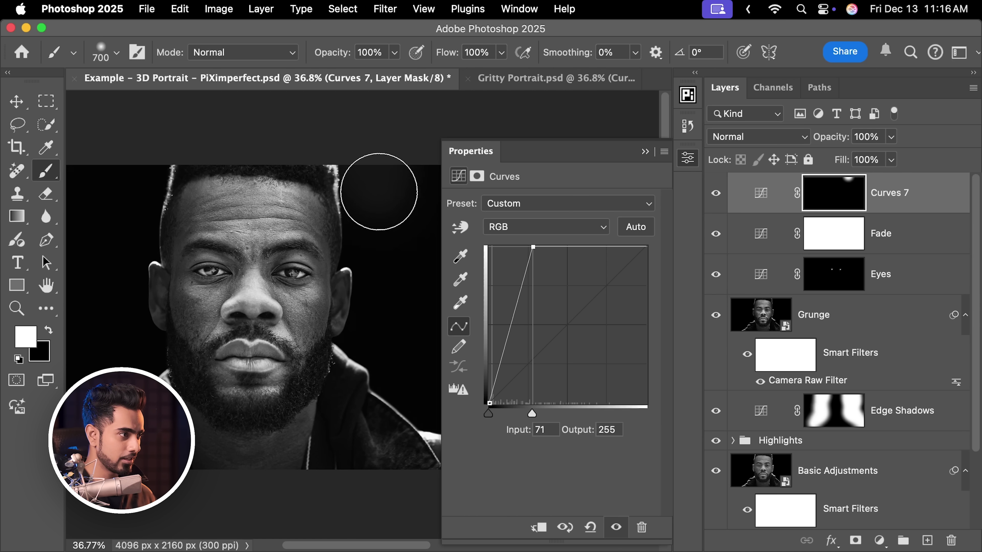
key(bracketleft)
key(bracketleft)
key(bracketleft)
key(bracketleft)
drag(388, 268, 372, 248)
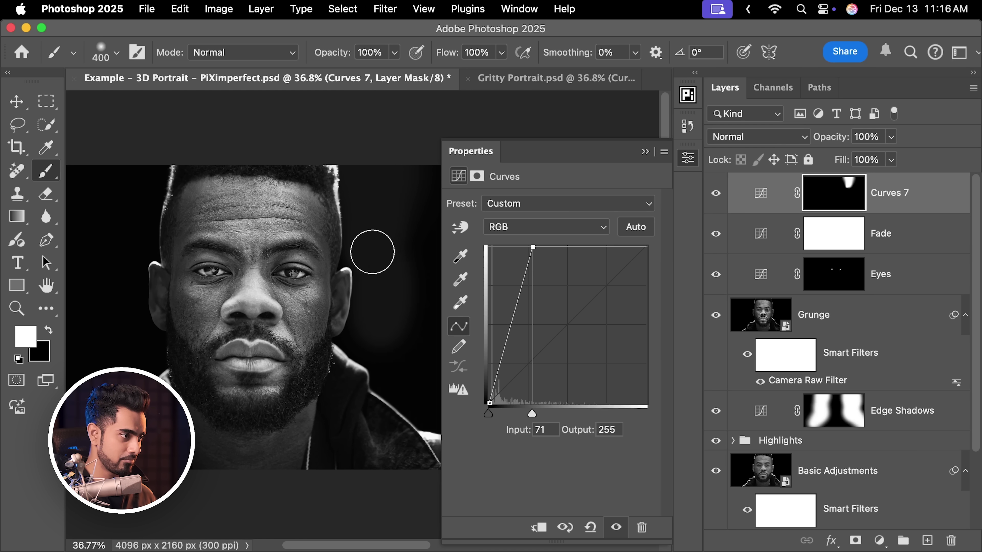
- Refine the Curves 7 mask around the ear on the image's right side, using a 250 px black brush for spill
key(bracketleft)
key(bracketleft)
key(bracketright)
key(bracketright)
key(x)
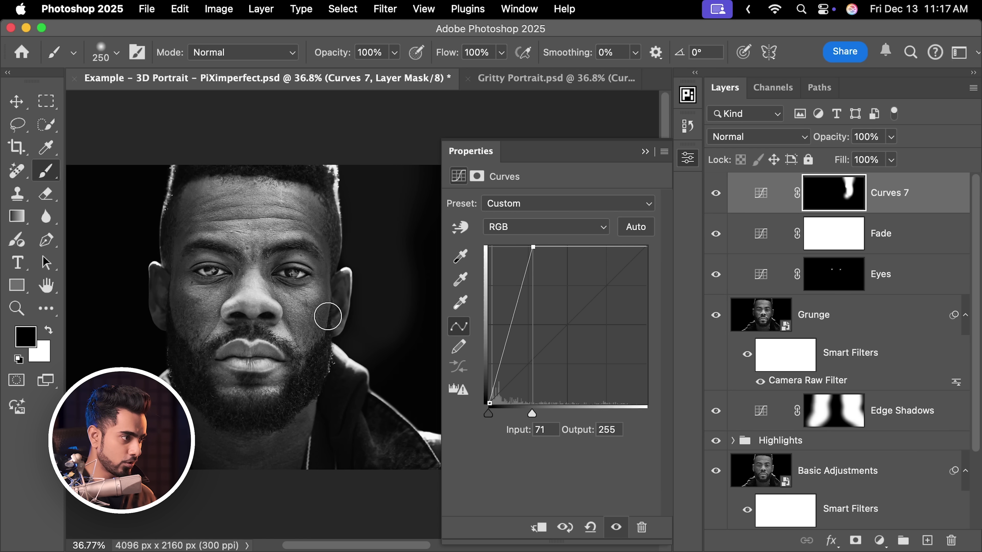
- Paint white on the Curves 7 mask down the background left of the head with a 700 px brush
scroll(371, 337, left, 5)
key(x)
key(bracketright)
key(bracketright)
key(bracketright)
key(bracketright)
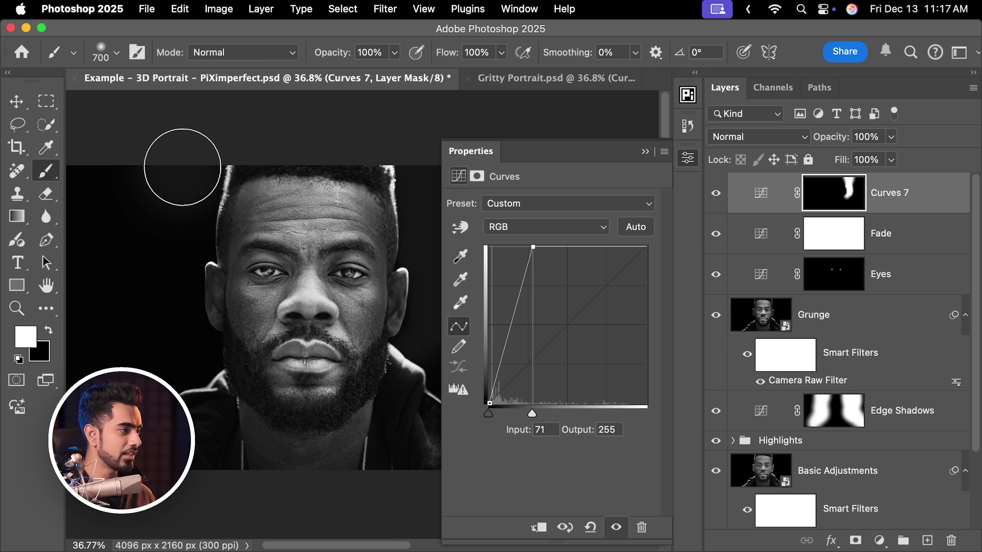
mouse_move(186, 158)
mouse_down()
mouse_move(164, 276)
mouse_move(173, 356)
mouse_up()
- Paint black on the Curves 7 mask over the ear on the image's left side with a 150 px brush
key(bracketleft)
key(bracketleft)
key(bracketleft)
key(bracketleft)
key(x)
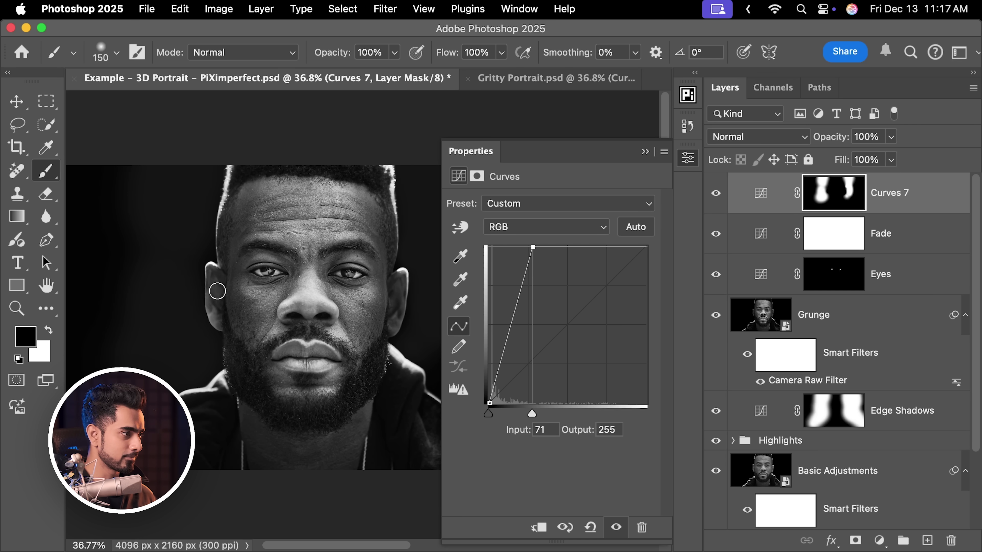
- Widen the background glow left of the head with an 800 px white brush and set the curve's white point to input 56
key(bracketright)
key(bracketright)
key(bracketright)
key(bracketright)
key(bracketright)
key(bracketright)
key(bracketright)
key(bracketright)
key(bracketright)
key(x)
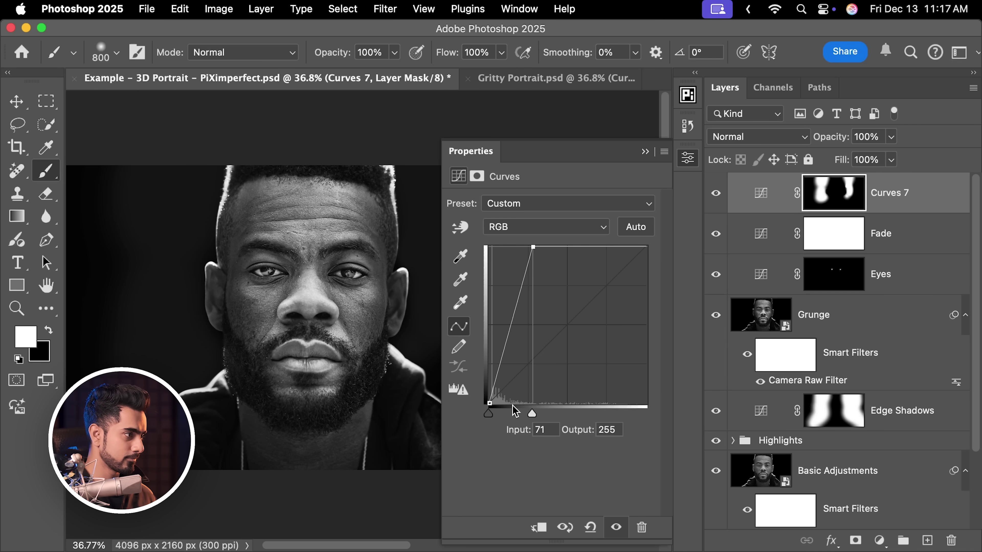
drag(532, 415, 523, 413)
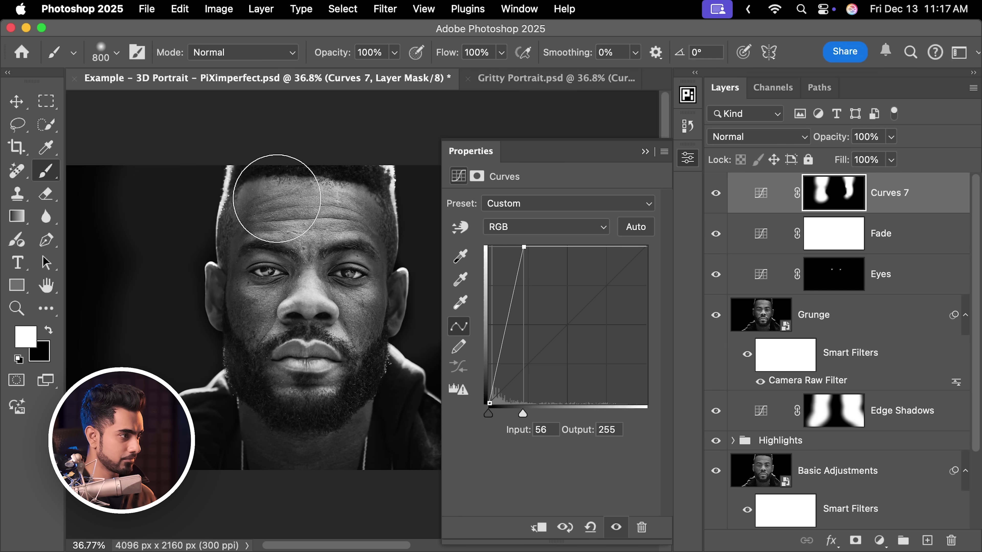
- Touch up the glow mask beside the beard and shoulder with a 300 px white brush and a larger 500 px black brush
key(bracketleft)
key(bracketleft)
key(bracketleft)
key(bracketleft)
key(bracketleft)
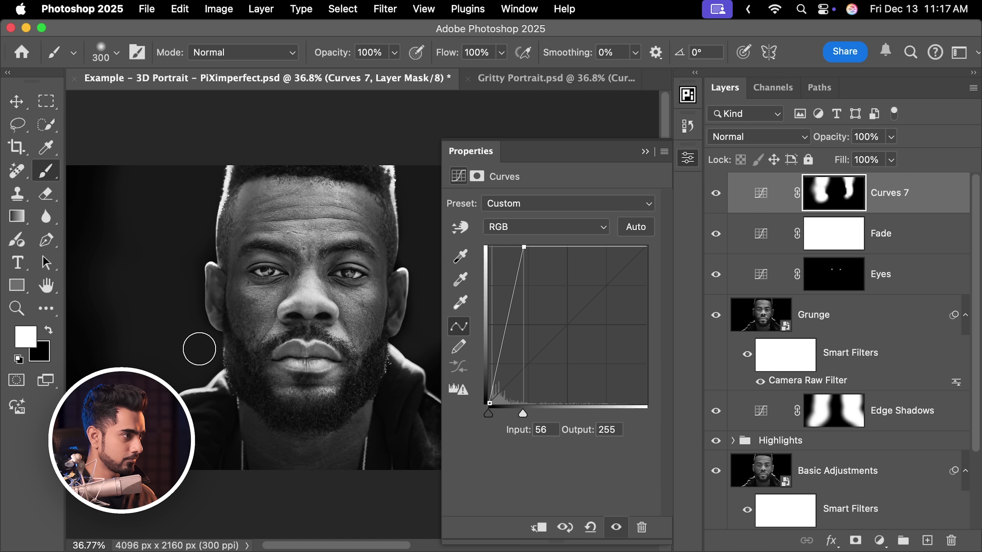
key(x)
key(bracketright)
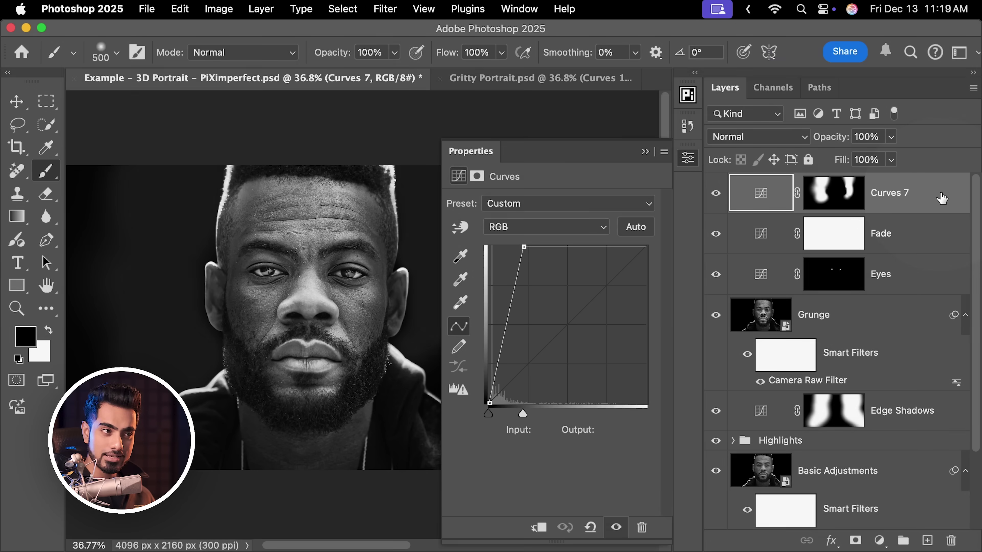
- Restrict Curves 7 with Blend If on the underlying layer, splitting the black slider to 2 / 26
double_click(937, 196)
drag(592, 109, 636, 101)
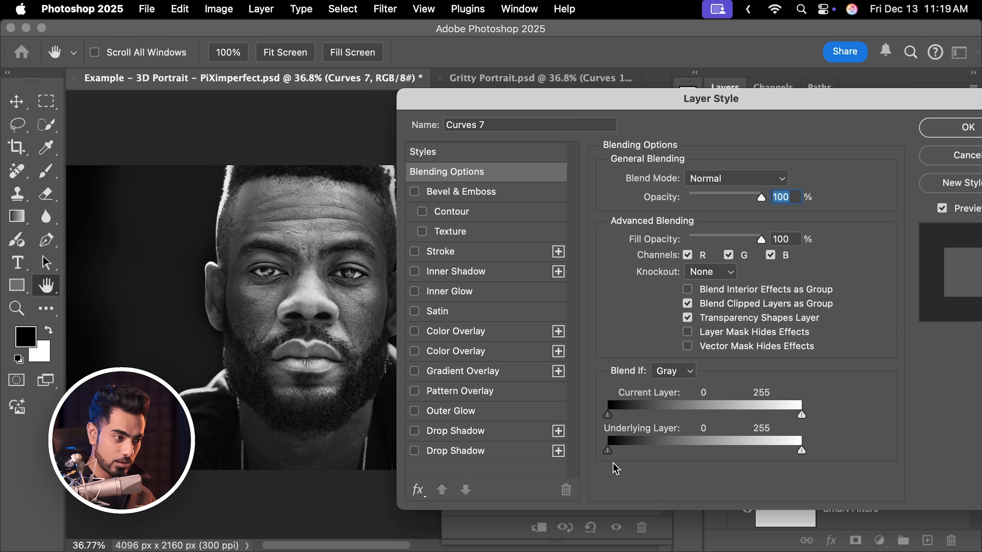
drag(610, 450, 620, 451)
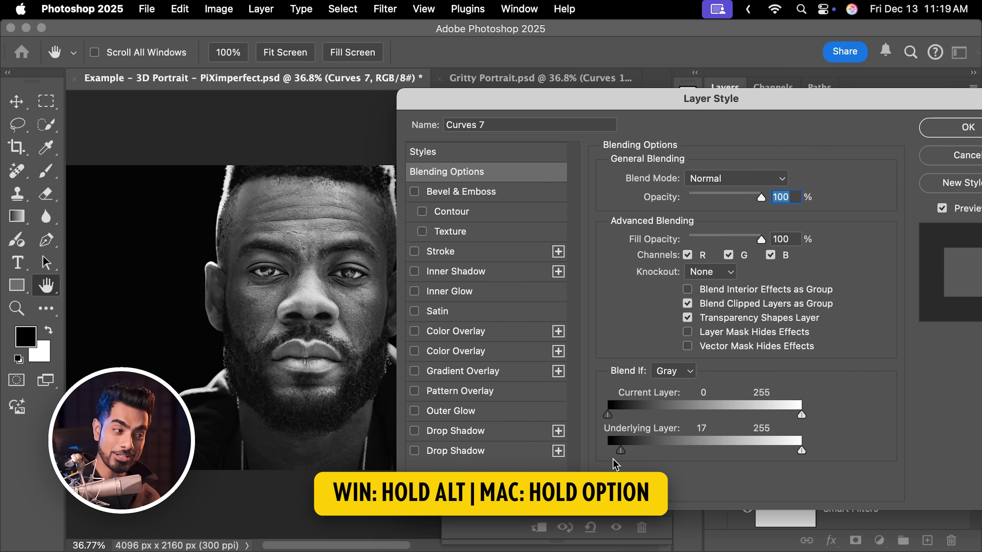
key(alt)
drag(620, 454, 636, 457)
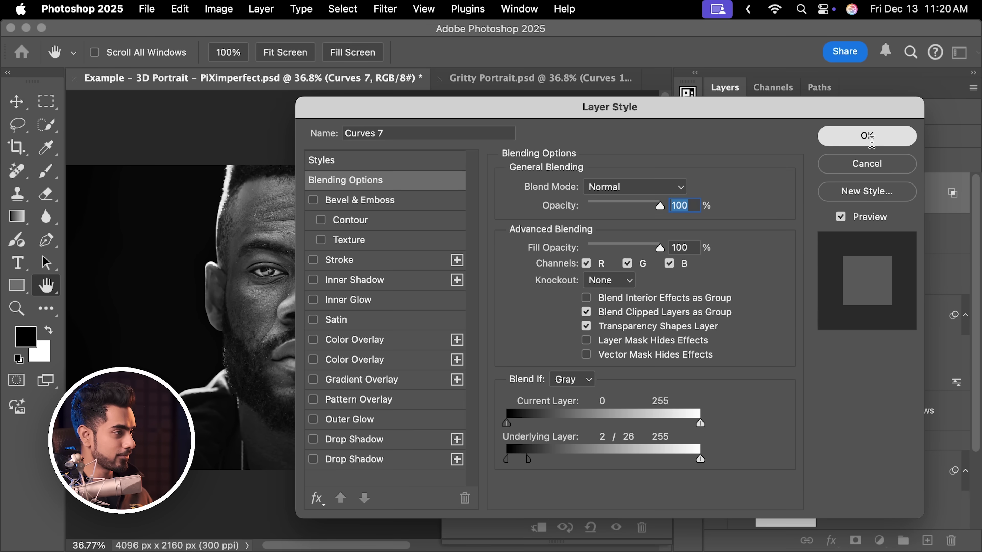
click(955, 130)
- Compare the portrait with and without the Curves 7 glow
drag(340, 306, 348, 309)
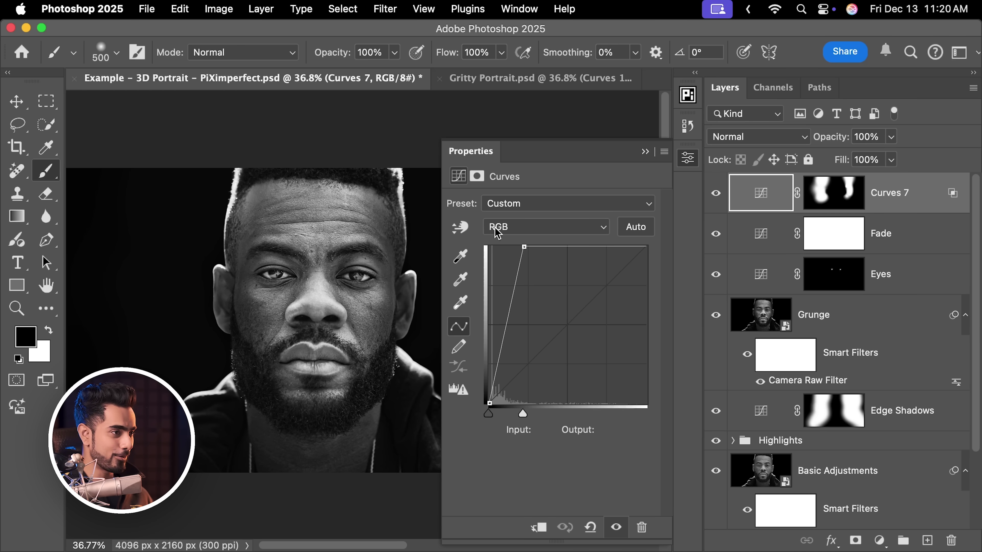
click(646, 152)
click(718, 196)
click(720, 200)
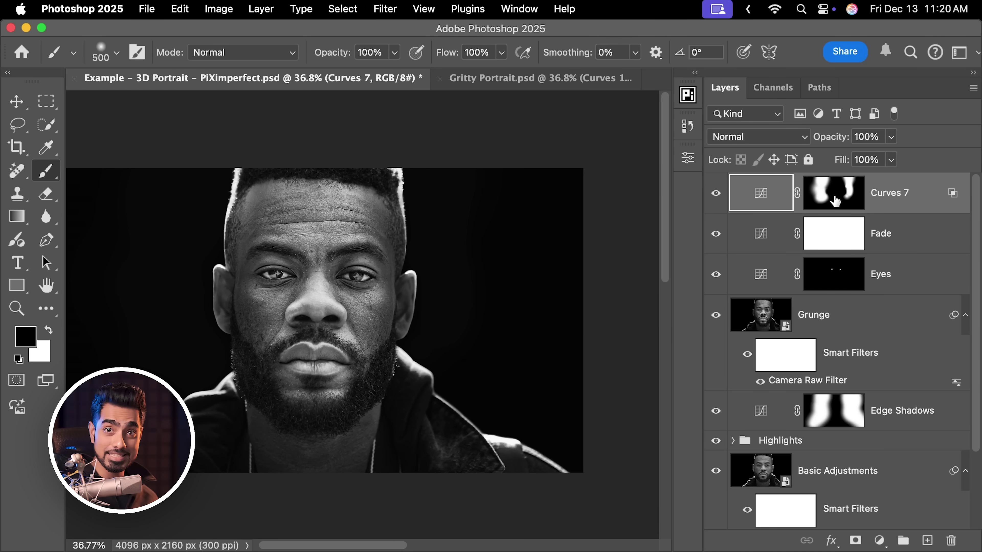
click(845, 199)
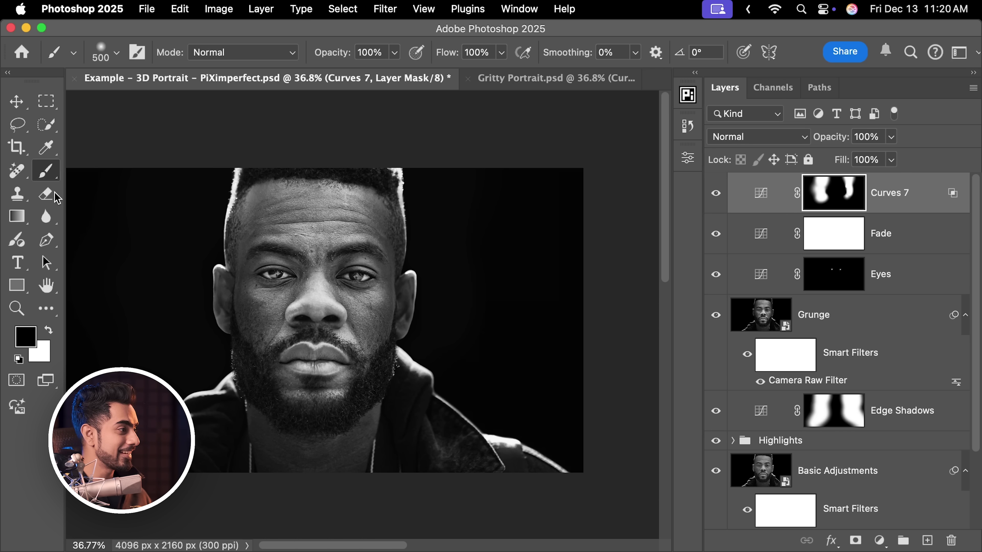
key(bracketleft)
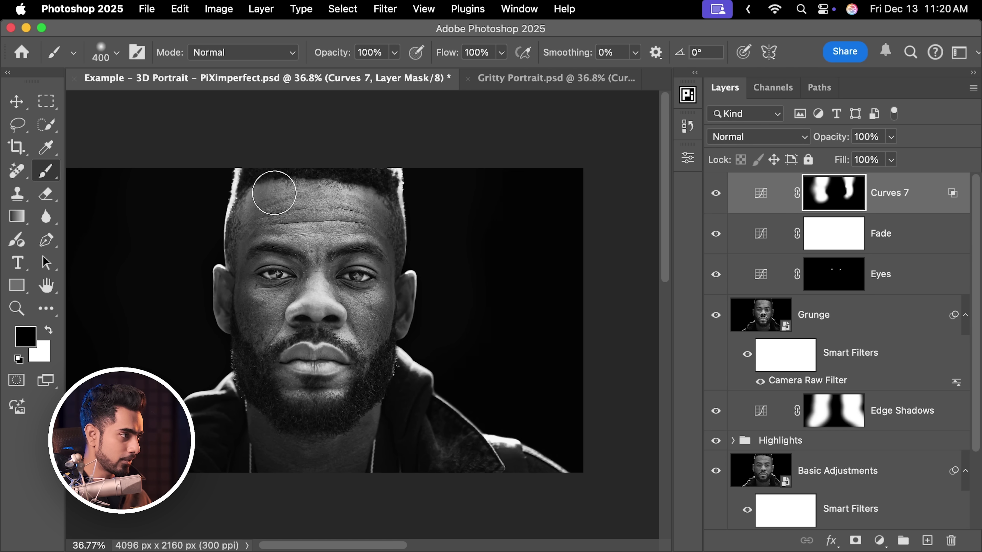
mouse_move(274, 193)
mouse_down()
mouse_move(268, 228)
mouse_move(282, 203)
mouse_up()
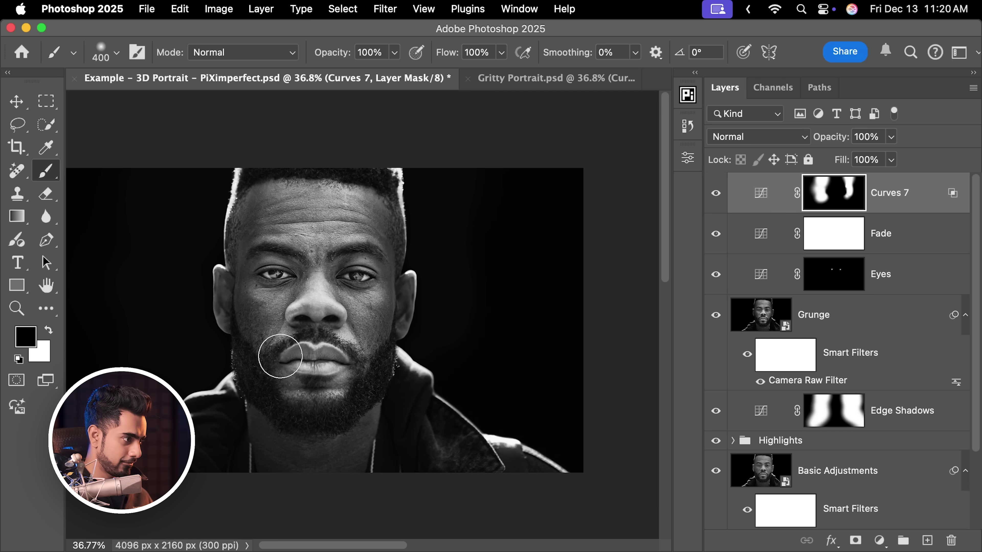
key(bracketright)
mouse_move(285, 350)
mouse_down()
mouse_move(329, 195)
mouse_move(344, 223)
mouse_up()
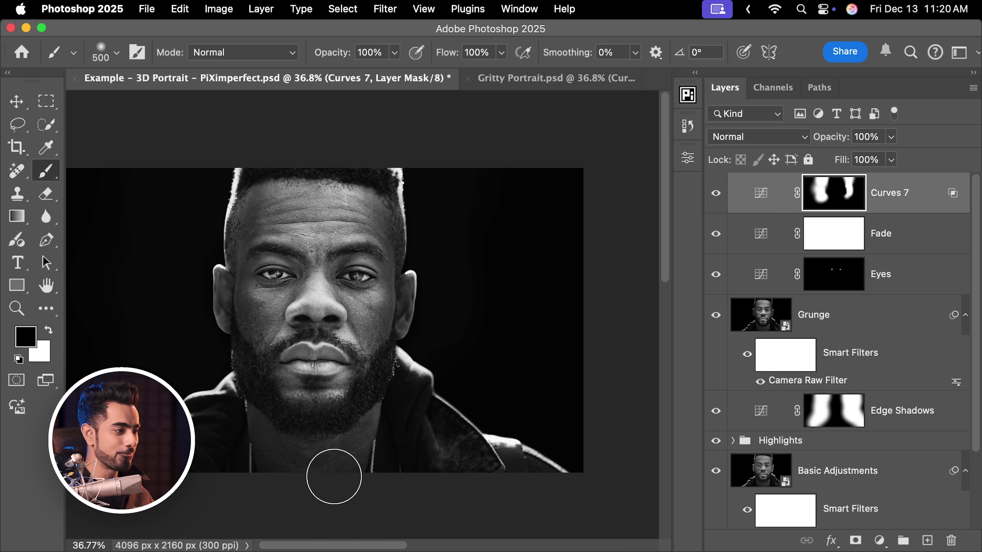
- Rename the Curves 7 layer as Edge Light
scroll(321, 478, left, 3)
double_click(889, 191)
text(Edge Ligh)
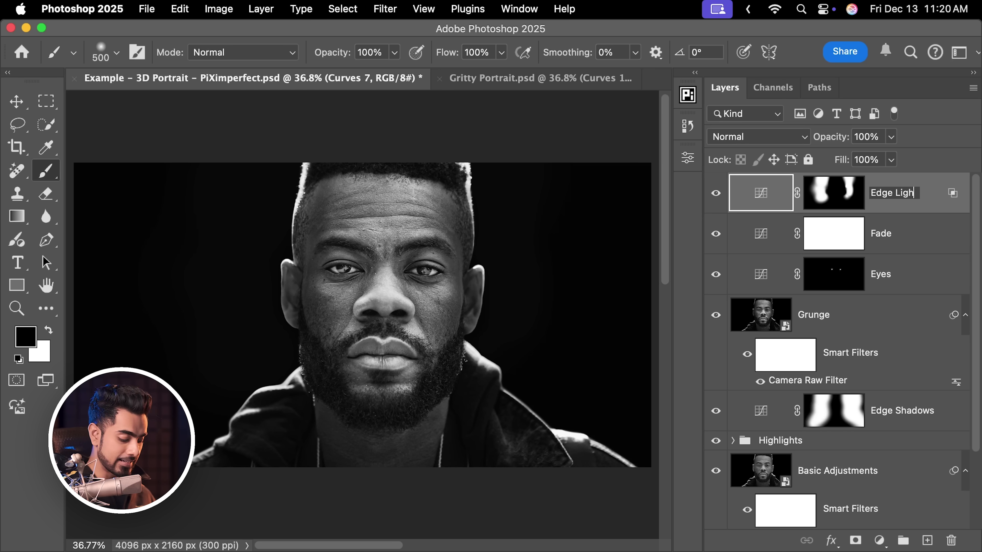
text(t)
key(Return)
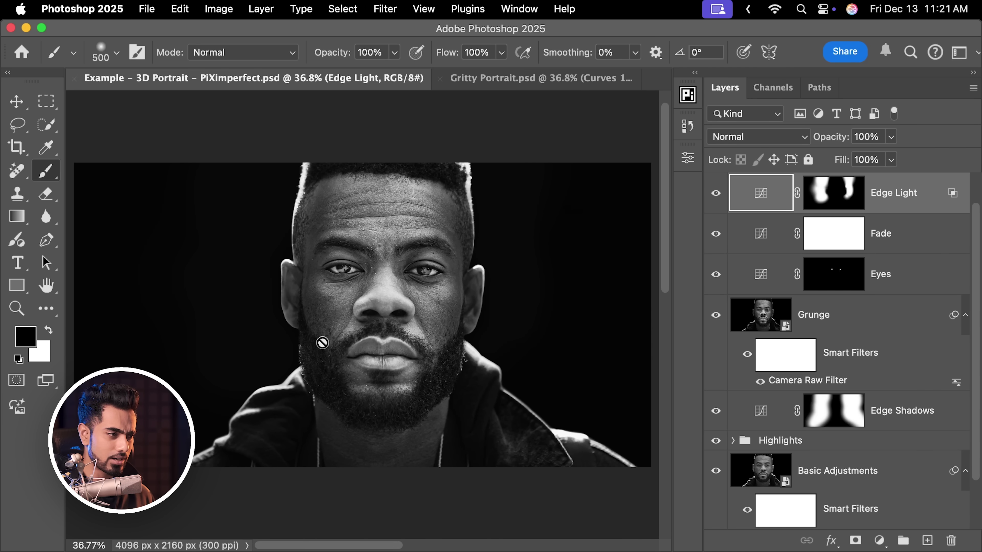
- Add a darkening Curves adjustment layer above Edge Light with a point at input 140, output 118, and invert its mask to black
click(880, 542)
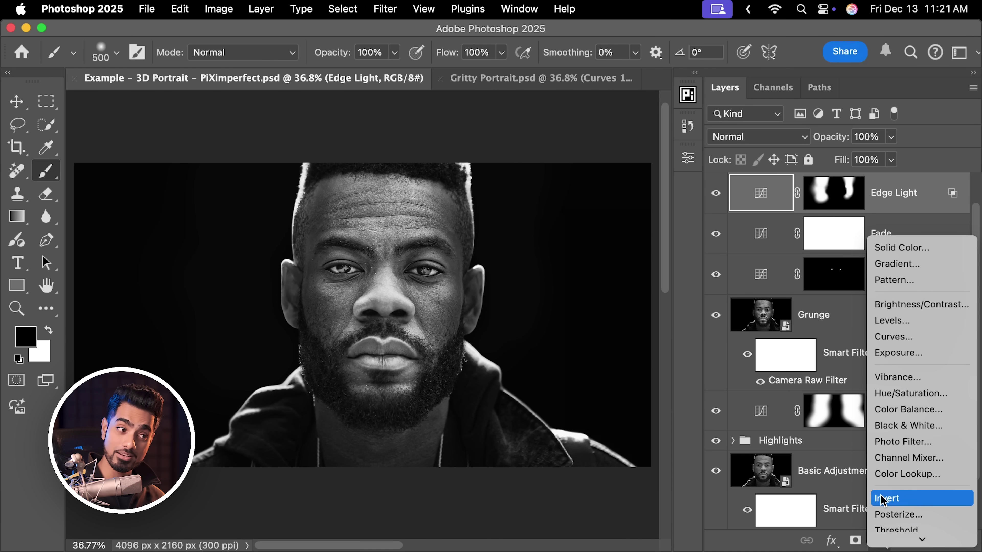
click(891, 336)
scroll(291, 344, right, 5)
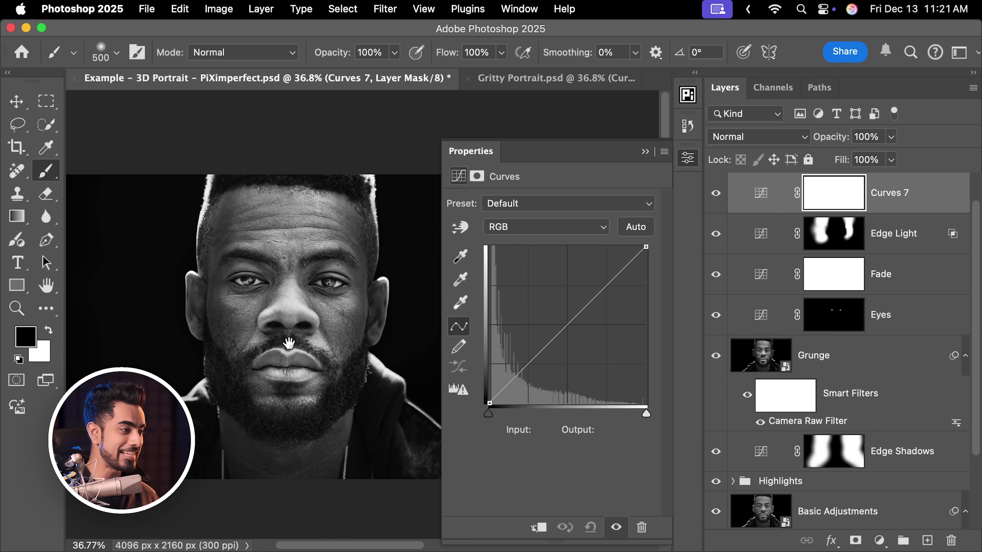
drag(572, 322, 575, 331)
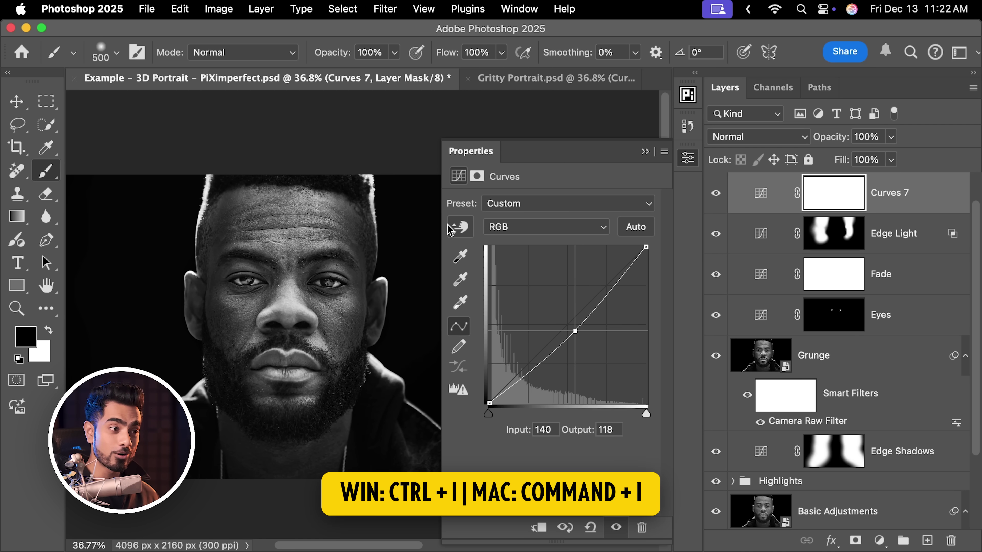
key(super+i)
- Dab white on the new Curves 7 mask over both cheeks with a soft brush
scroll(212, 348, up, 3)
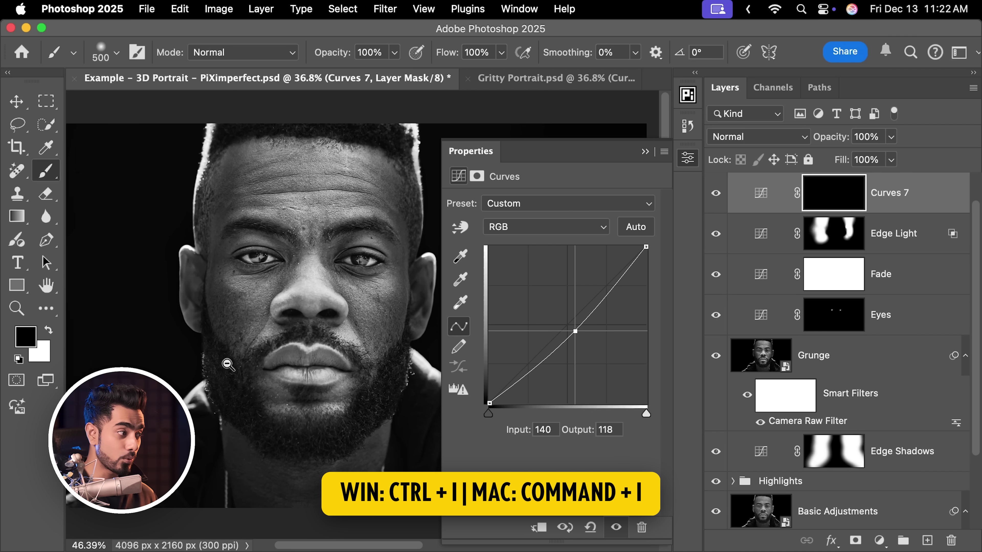
key(x)
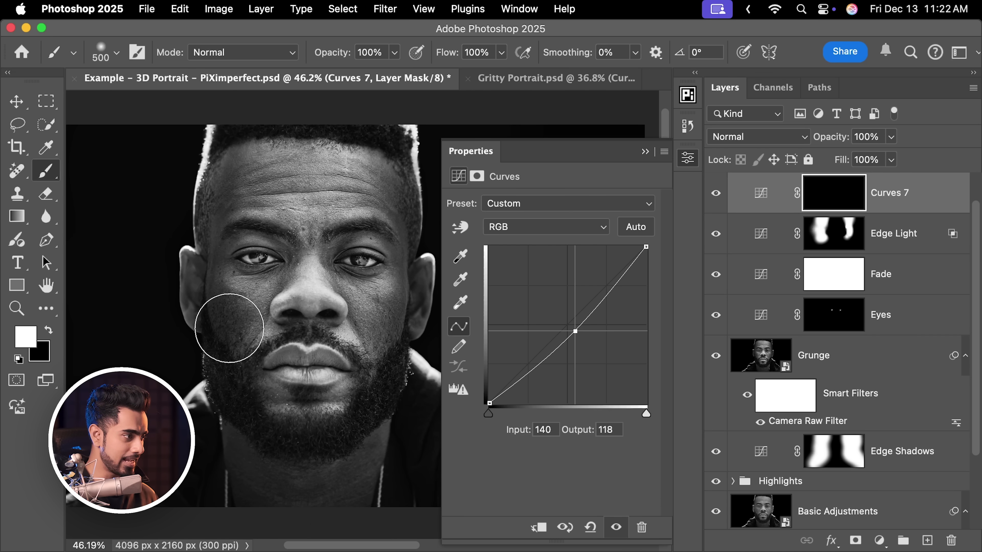
click(247, 333)
key(])
click(385, 336)
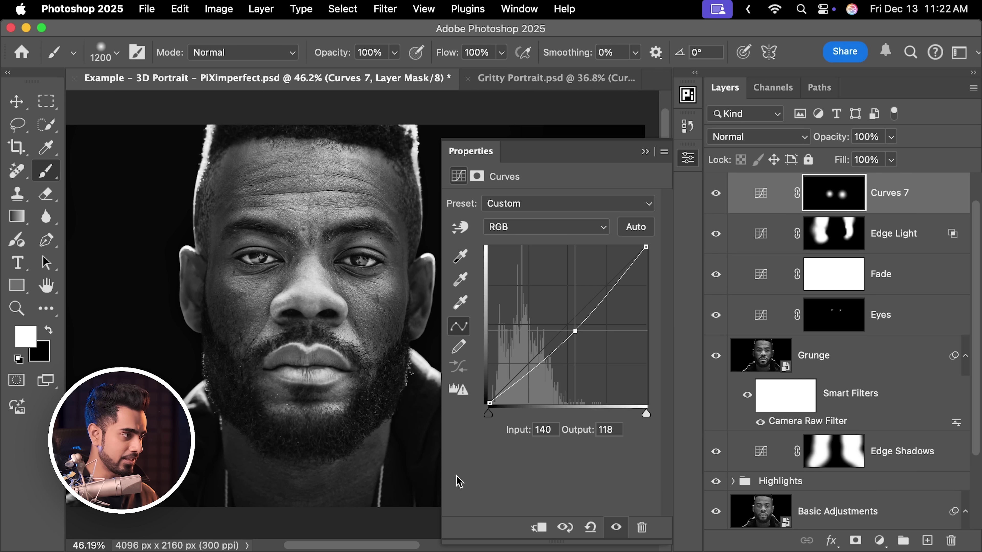
- Dab white on the Curves 7 mask over both sides of the neck and jacket with a 1200 px brush
key(bracketright)
key(bracketright)
key(bracketright)
key(bracketright)
key(bracketright)
key(bracketright)
click(291, 494)
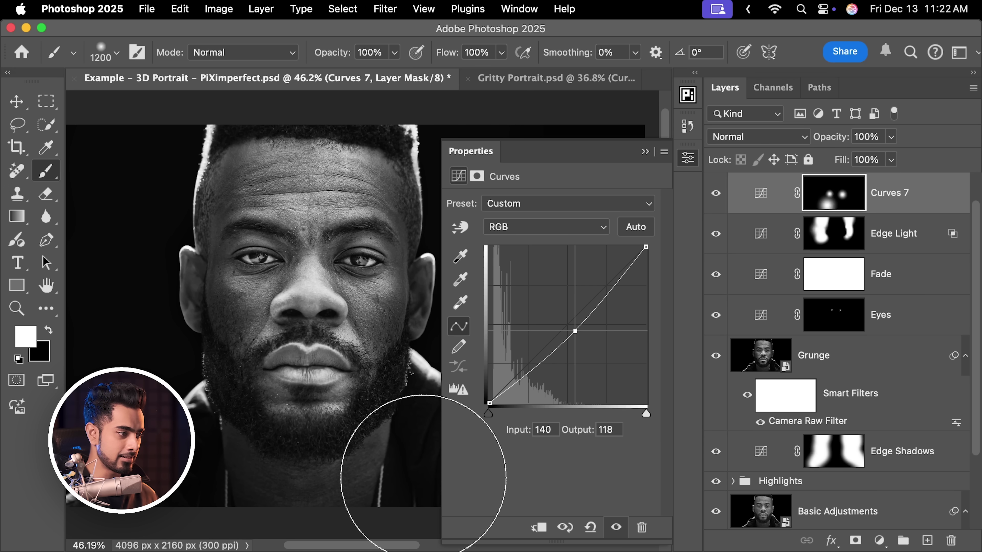
click(395, 470)
click(648, 151)
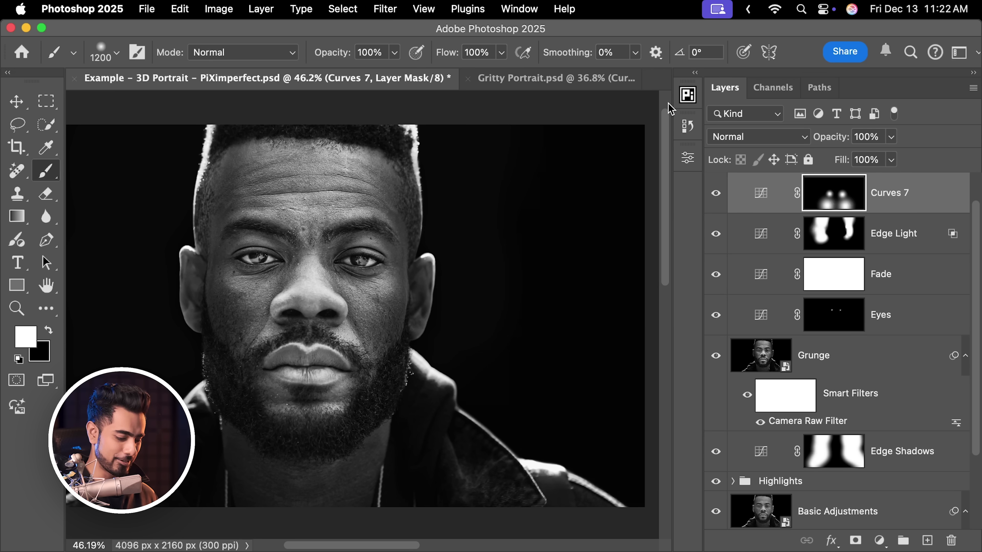
- Add a brightening Curves adjustment layer on top with its white point at input 137 and invert its mask to black
scroll(511, 251, down, 2)
scroll(528, 274, up, 5)
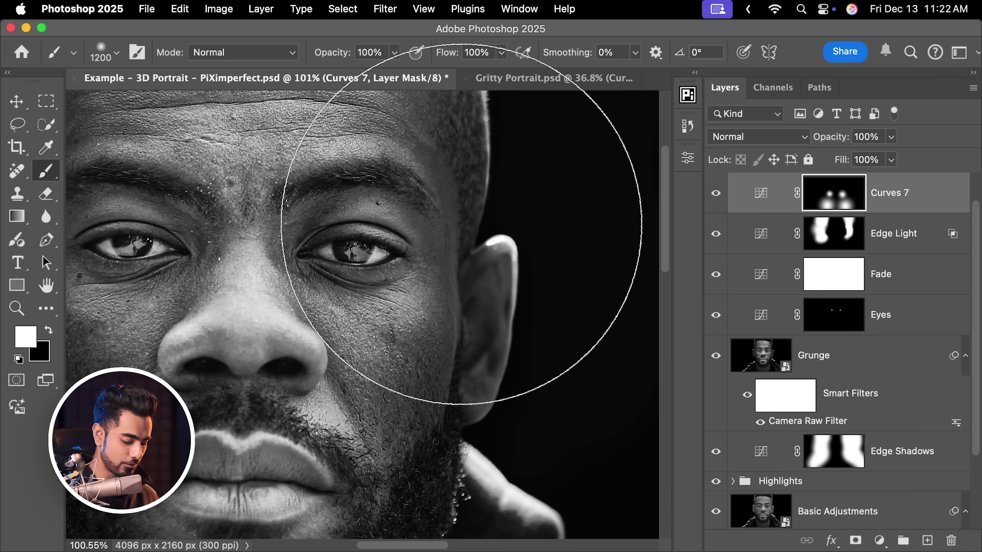
key(super+0)
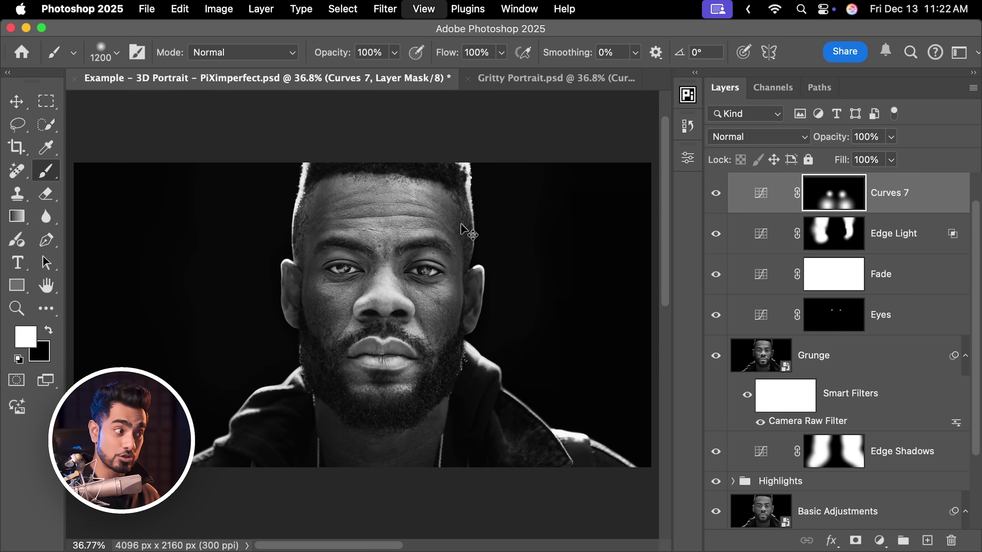
click(889, 533)
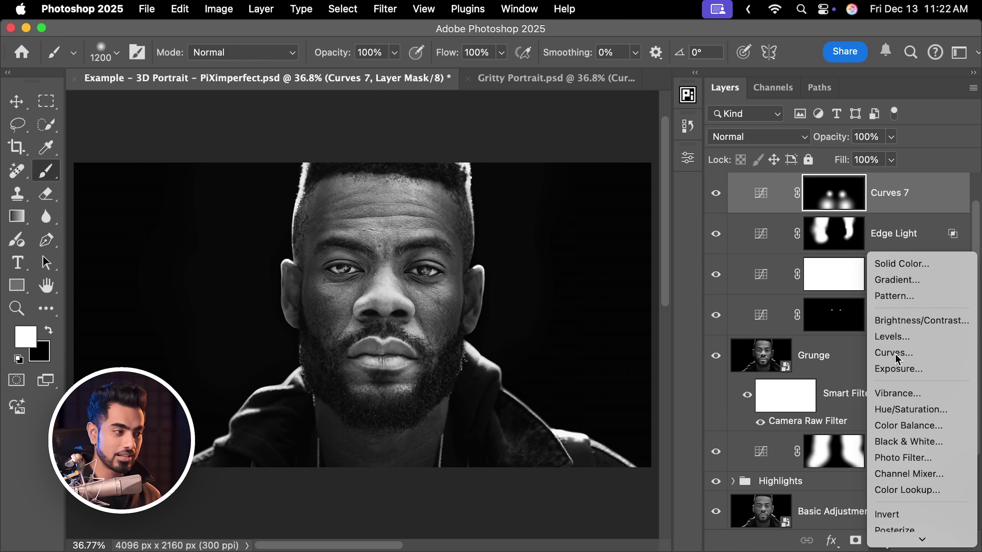
click(886, 351)
scroll(642, 422, right, 3)
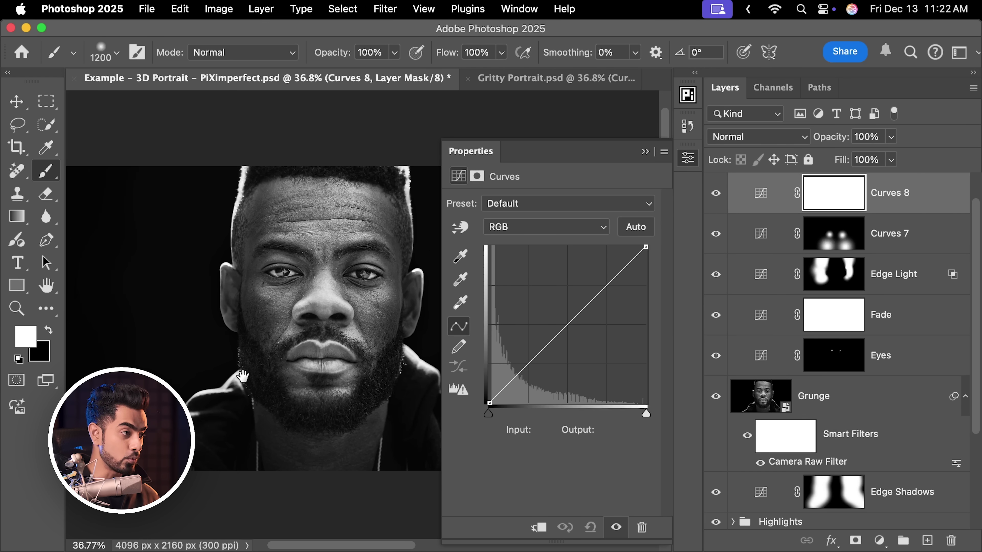
drag(646, 414, 574, 414)
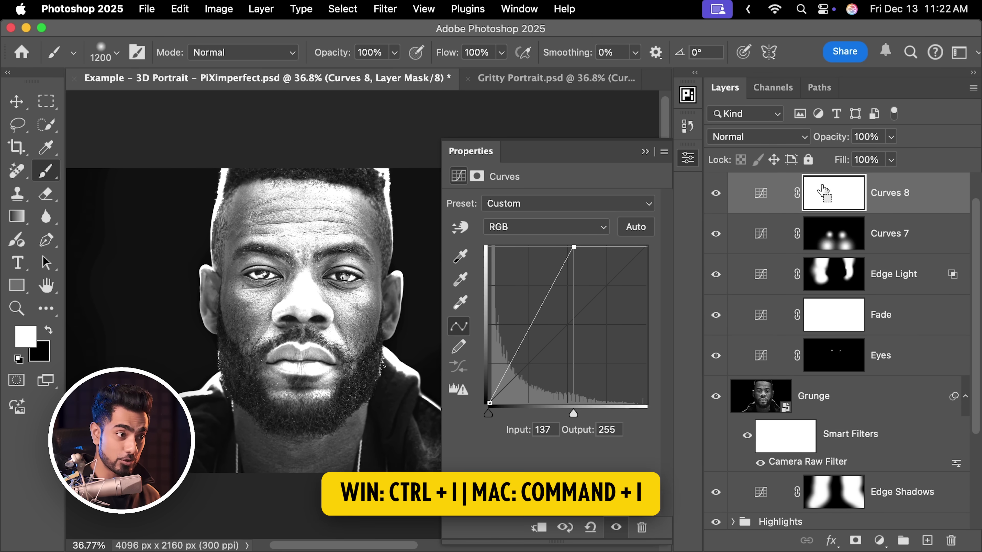
key(super+i)
- Paint white on the Curves 8 mask from temple to cheek on the image's right side with a 250 px brush
click(377, 302)
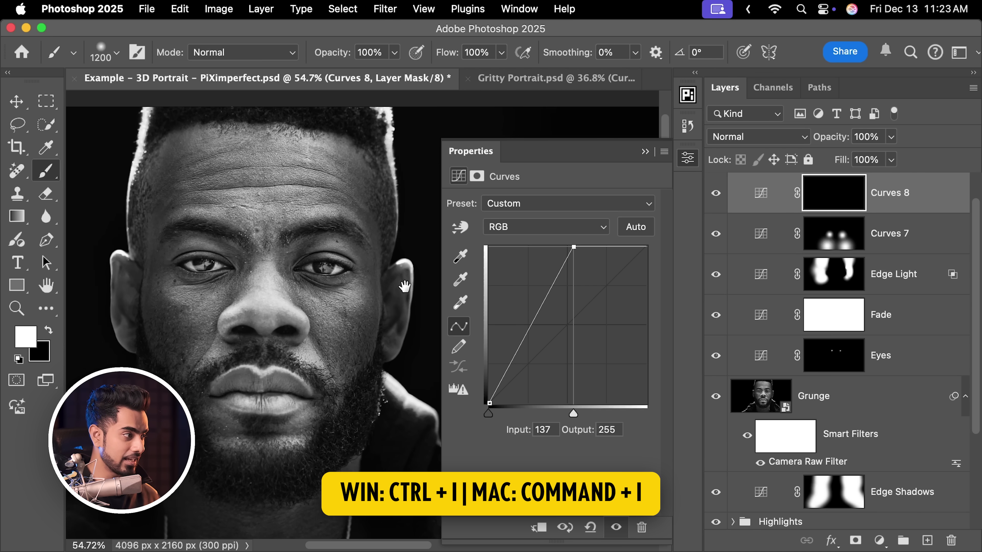
key(bracketleft)
key(bracketleft)
key(bracketleft)
key(bracketleft)
key(bracketleft)
key(bracketleft)
key(bracketleft)
key(bracketleft)
key(bracketleft)
key(bracketleft)
key(bracketleft)
key(bracketleft)
key(bracketleft)
key(bracketleft)
key(bracketleft)
key(bracketleft)
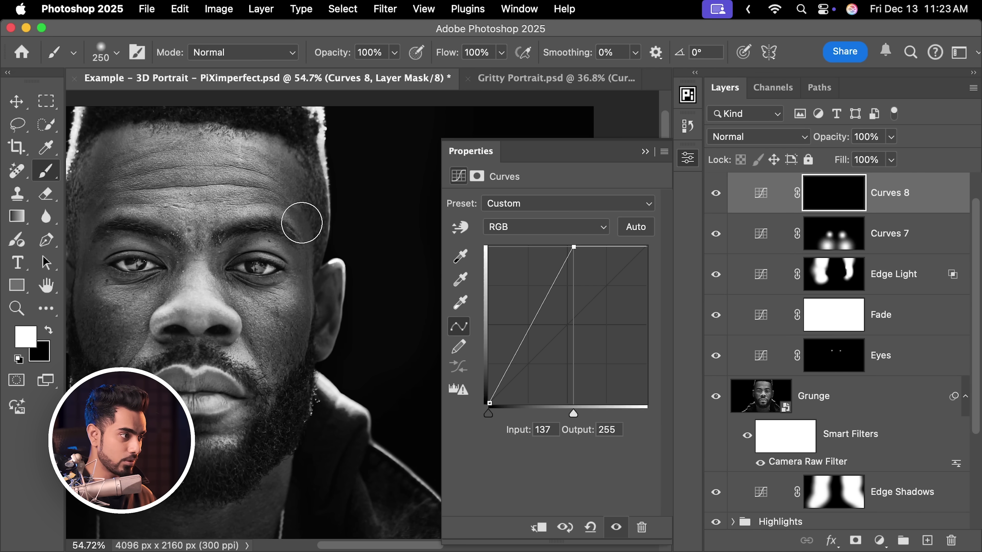
drag(302, 186, 313, 325)
- Paint white on the Curves 8 mask down the face edge on the image's left side with a 400 px brush
scroll(271, 259, left, 5)
key(bracketright)
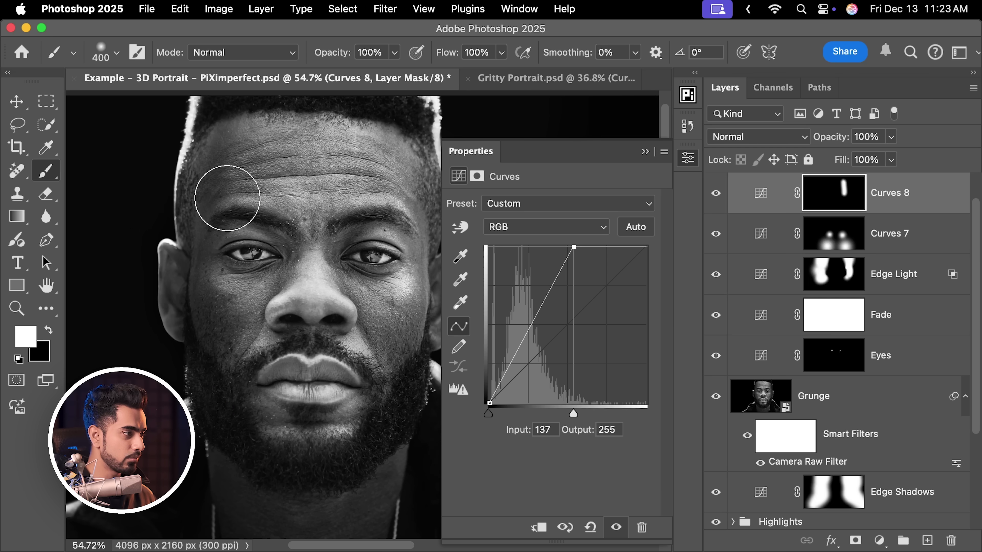
drag(192, 226, 184, 337)
- Trim the inner edge of the Curves 8 highlight on the image's left side using a black 175 px brush
key(x)
key(bracketleft)
key(bracketleft)
key(bracketleft)
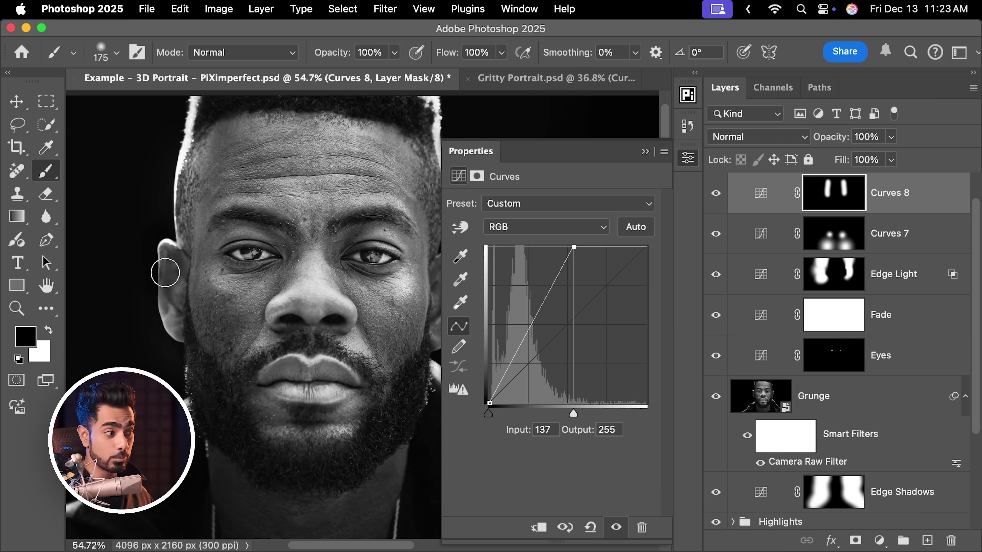
drag(233, 135, 228, 340)
- Trim the Curves 8 highlight on the image's right side with black, using 300 px and 150 px brushes
scroll(328, 257, right, 3)
key(bracketright)
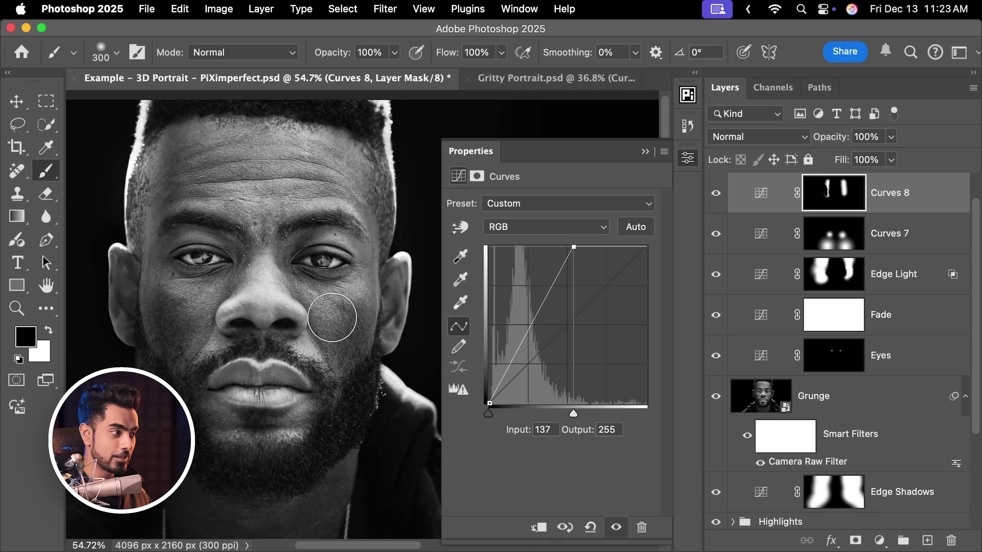
mouse_move(329, 256)
mouse_down()
mouse_move(340, 231)
mouse_move(327, 166)
mouse_up()
key(bracketleft)
key(bracketleft)
key(bracketleft)
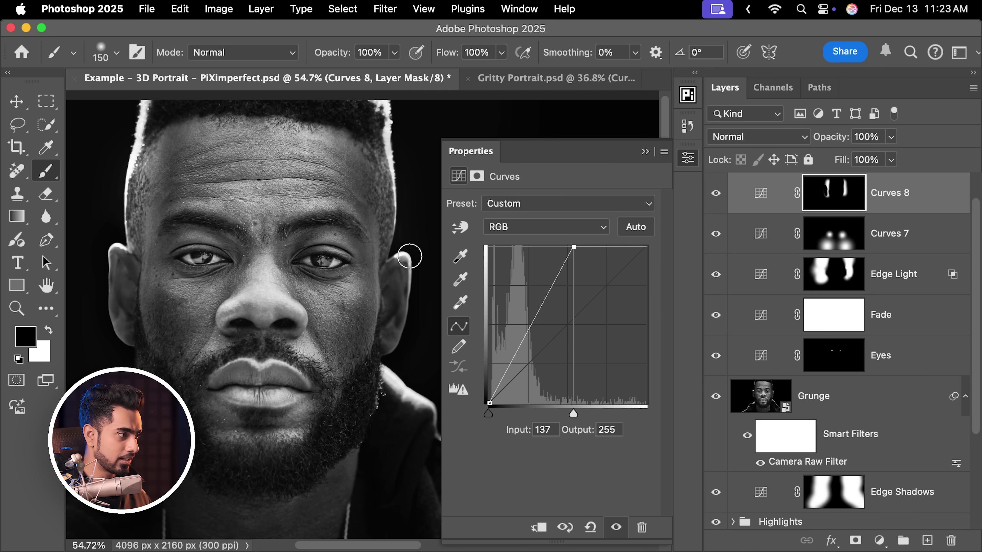
- Brighten the face-edge highlights by setting the Curves 8 white point to input 95
drag(572, 412, 548, 413)
drag(355, 240, 294, 241)
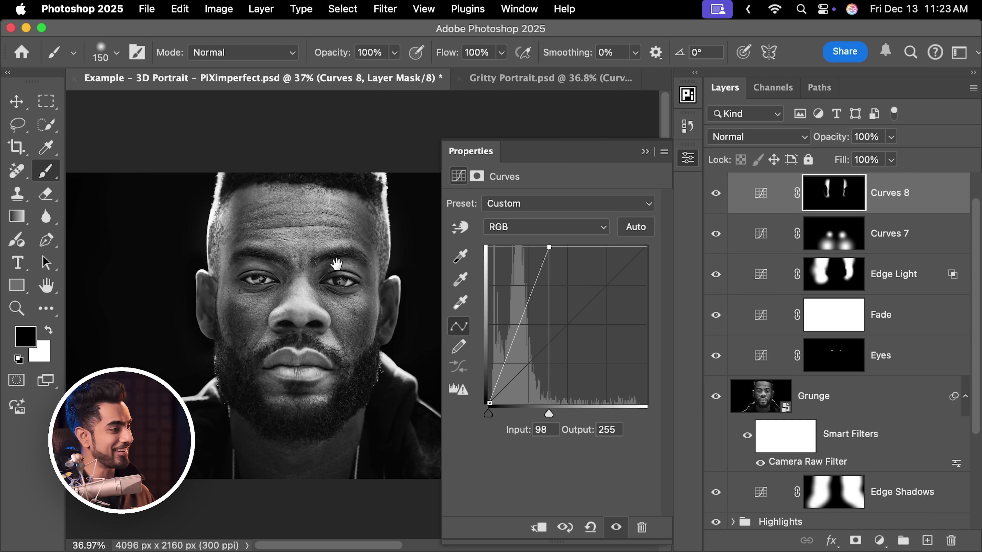
drag(550, 413, 547, 412)
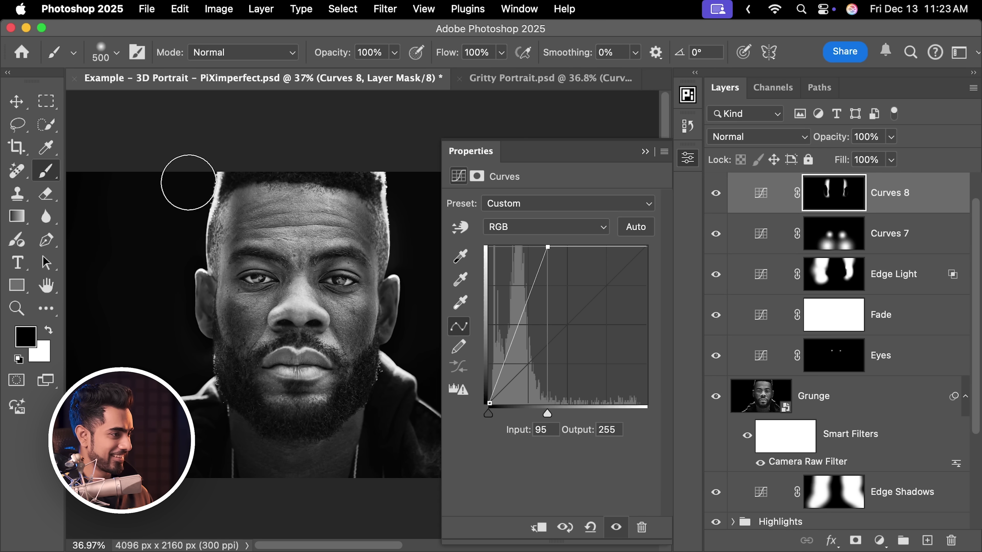
- Clean up the Curves 8 mask around the outside of the head with black 500 px and 400 px brushes
key(bracketright)
key(bracketright)
key(bracketright)
key(bracketright)
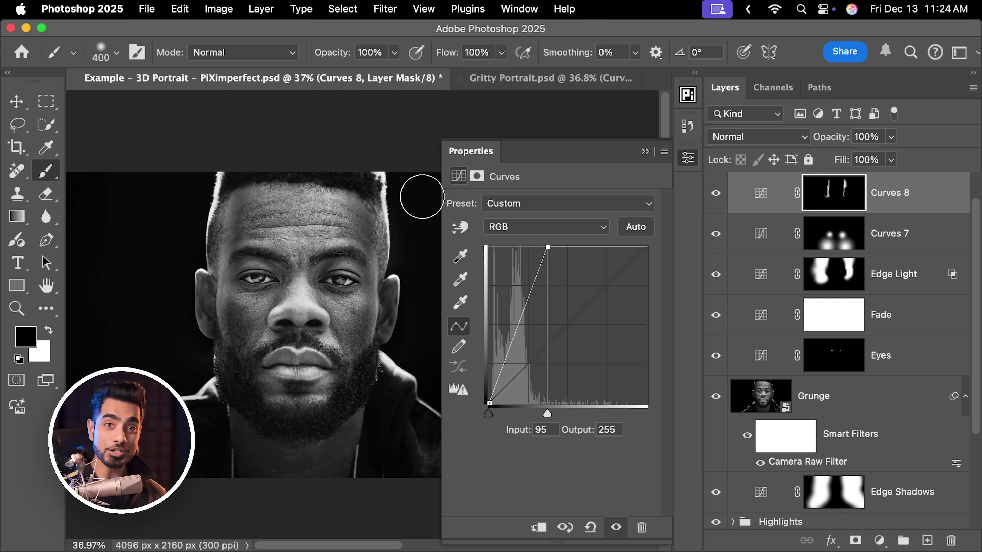
- Fade Curves 8 out of the darkest underlying tones by splitting its Underlying Layer black Blend If slider to 0 / 56
double_click(938, 198)
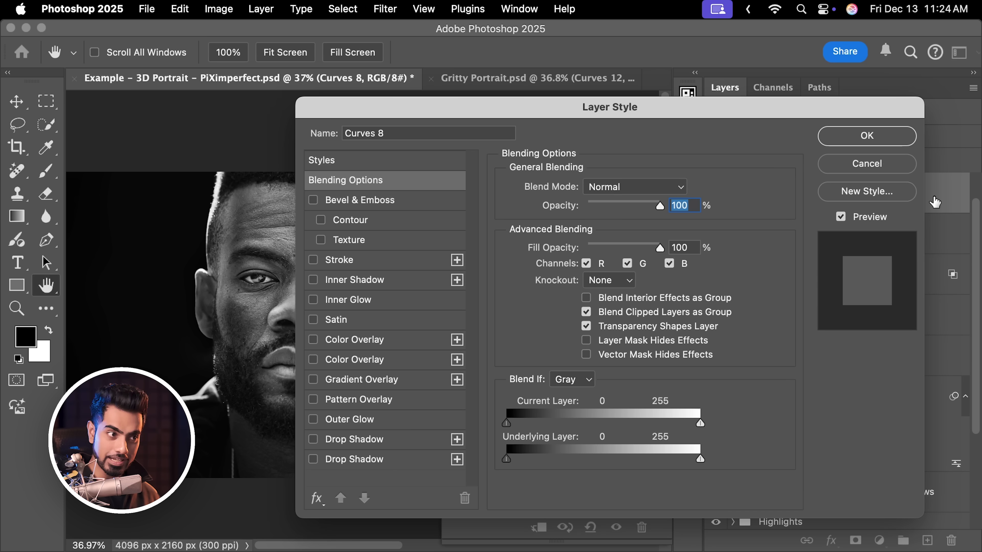
drag(512, 109, 638, 110)
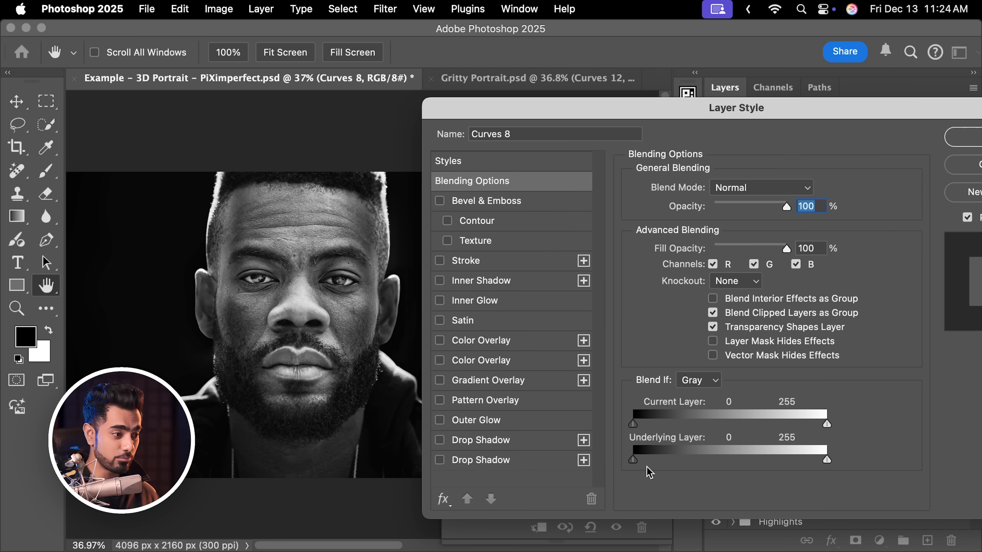
drag(637, 461, 688, 458)
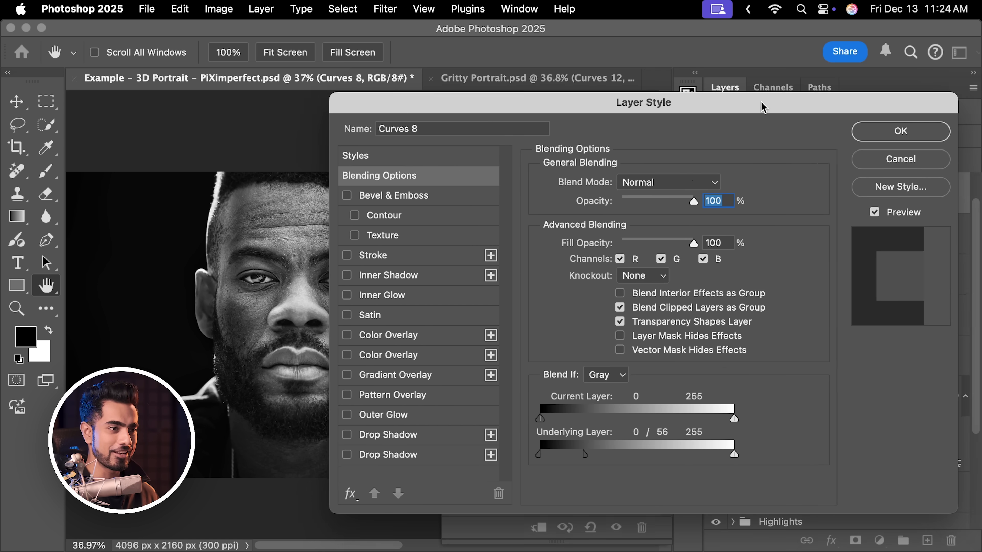
click(885, 133)
click(527, 237)
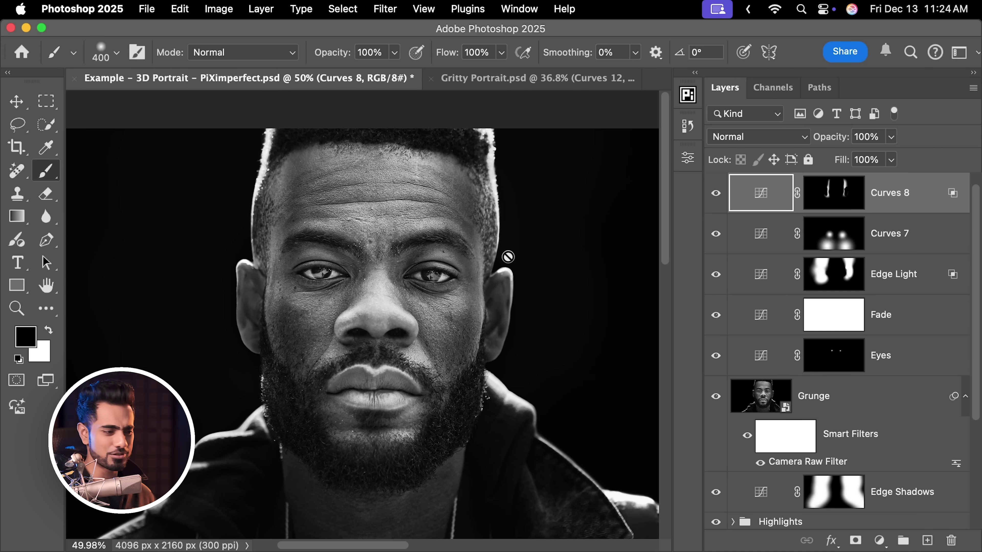
key(super+0)
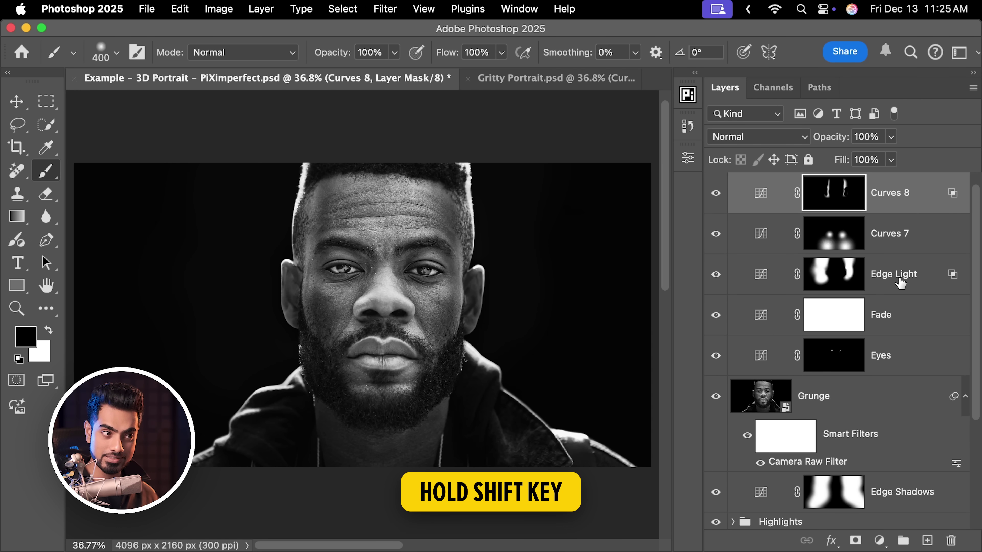
- Group the layers from Edge Light through Curves 8 and name the group Lights
shift+click(911, 282)
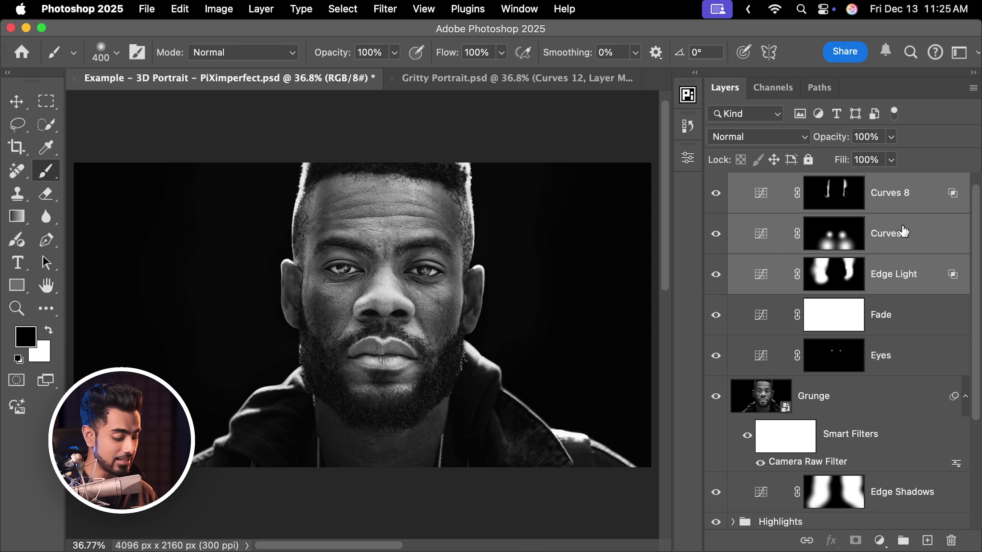
key(super+g)
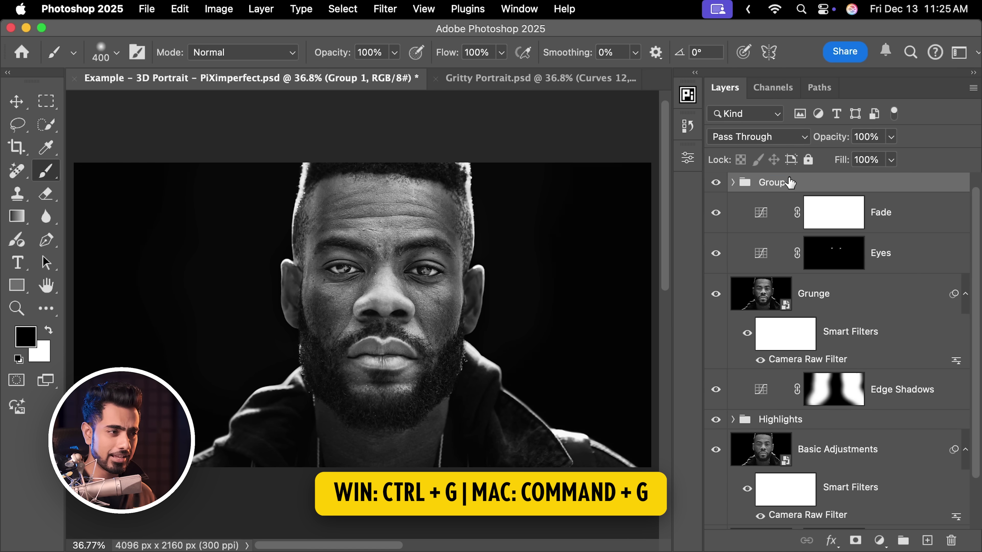
text(Lights)
key(Return)
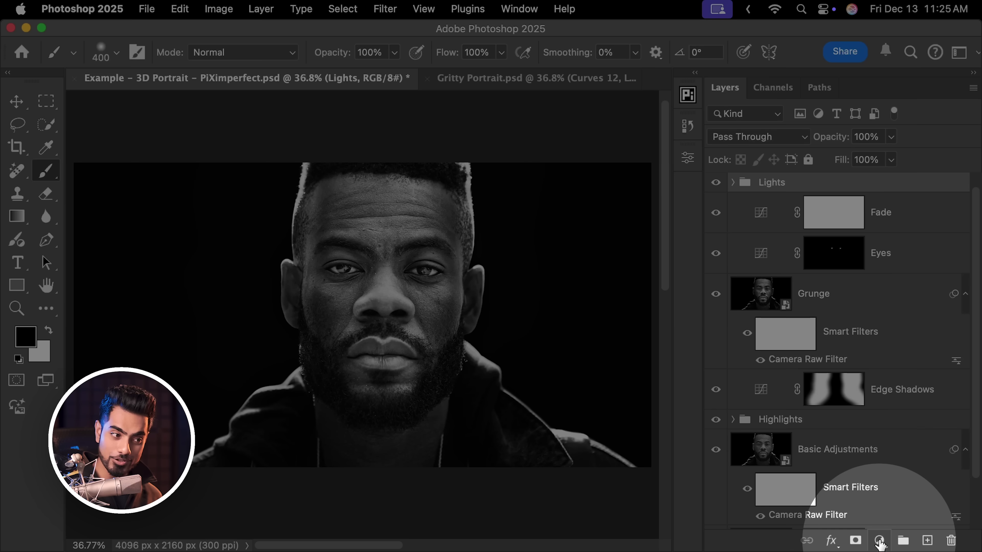
- Add a Curves adjustment above the Lights group and move its white point slightly inward to brighten the highlights
click(880, 540)
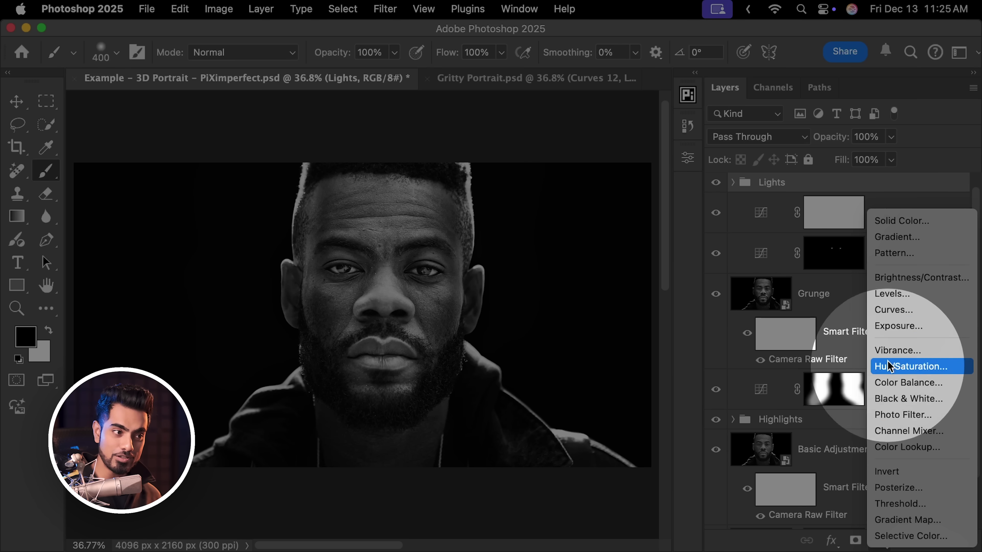
click(893, 309)
drag(340, 368, 253, 374)
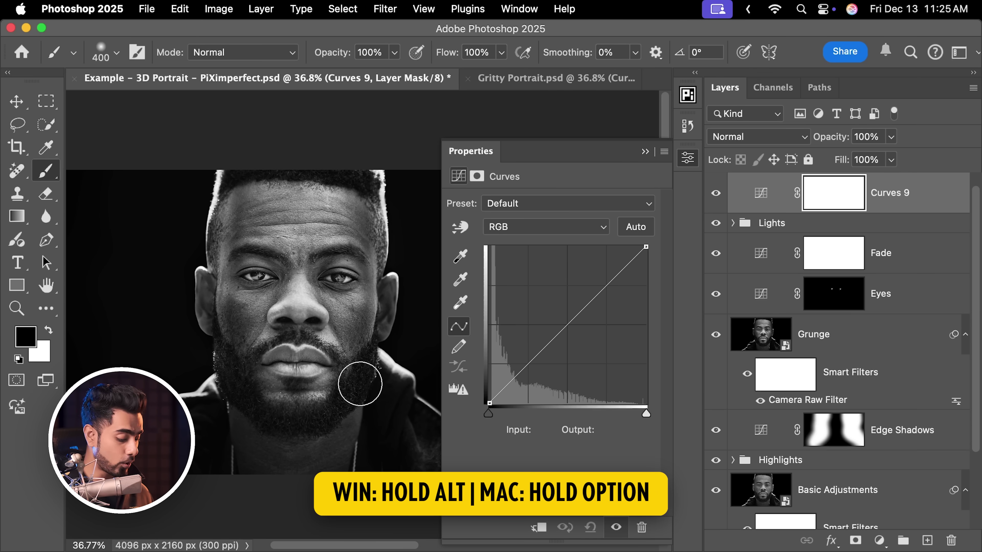
mouse_move(646, 413)
mouse_down()
mouse_move(618, 413)
mouse_move(631, 411)
mouse_up()
click(645, 152)
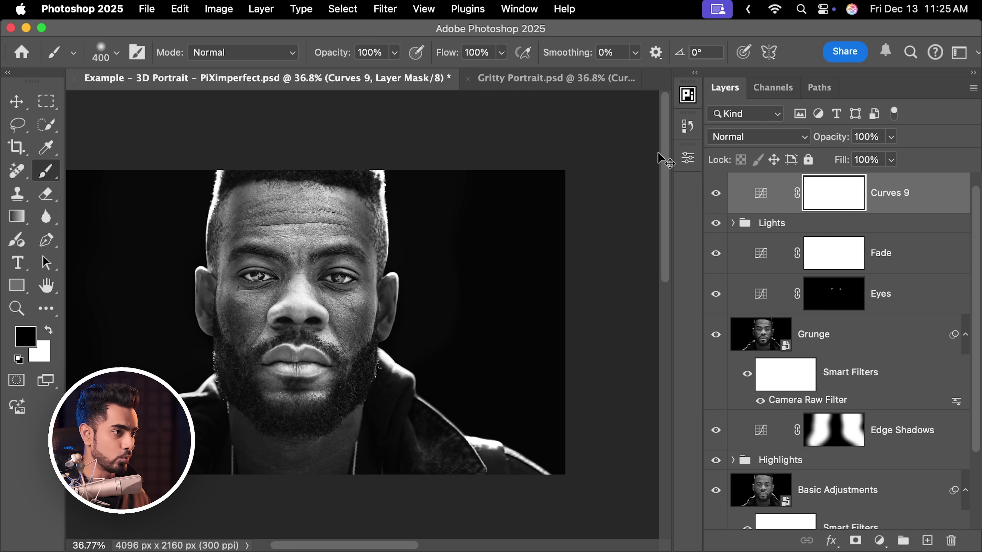
- Rename the Curves 9 adjustment layer above the Lights group as Contrast
double_click(890, 192)
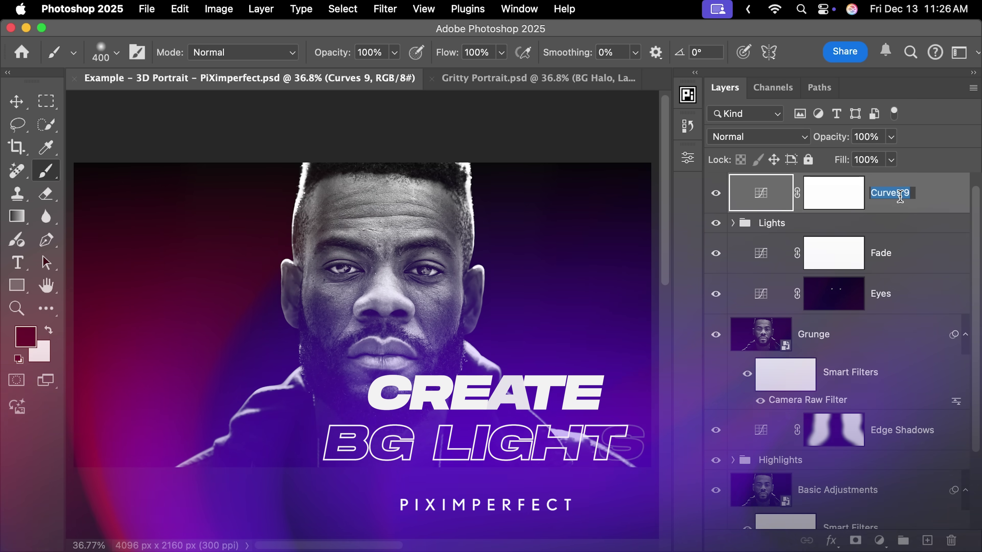
text(Contrast)
key(Return)
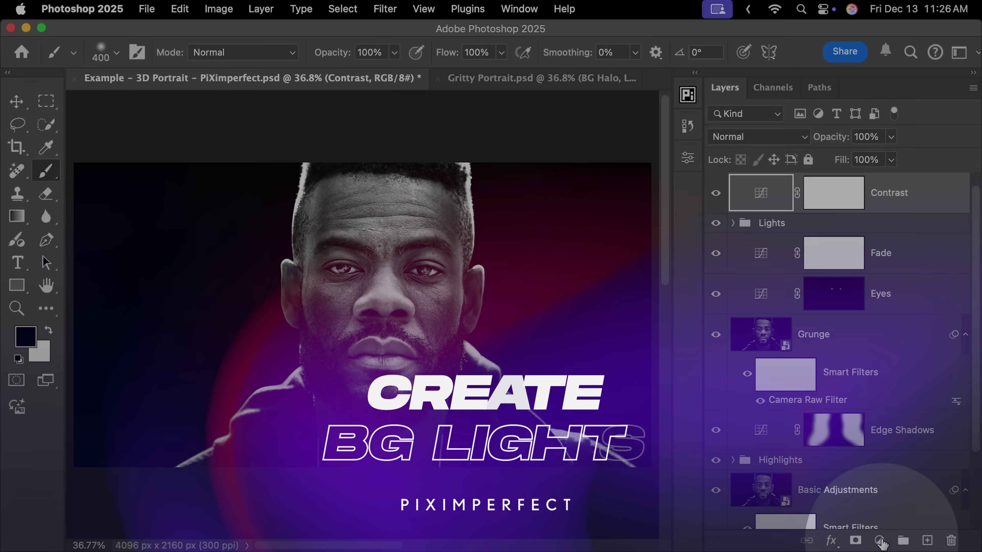
- Add a Curves adjustment above Contrast and raise its black point to output 61 for a background glow
click(880, 541)
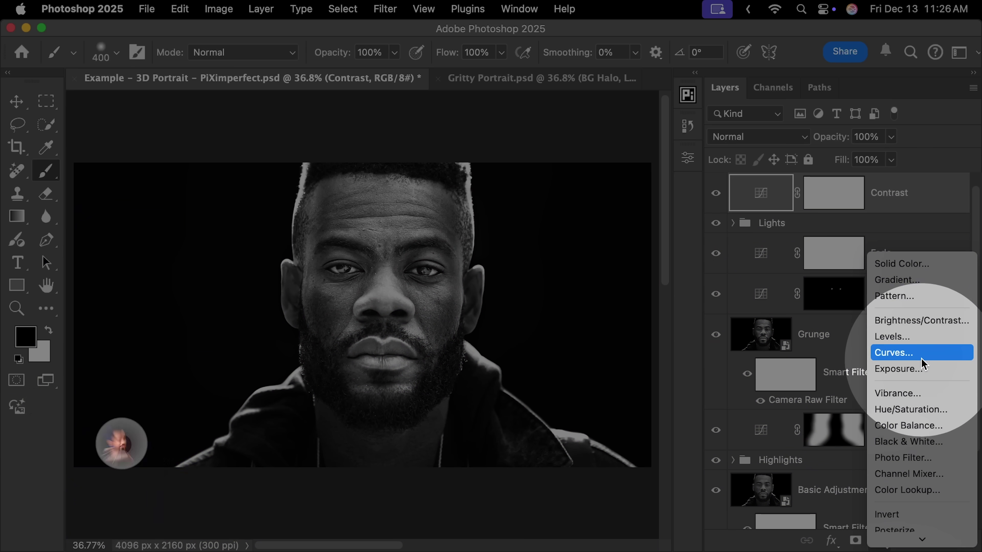
click(918, 355)
drag(382, 327, 270, 333)
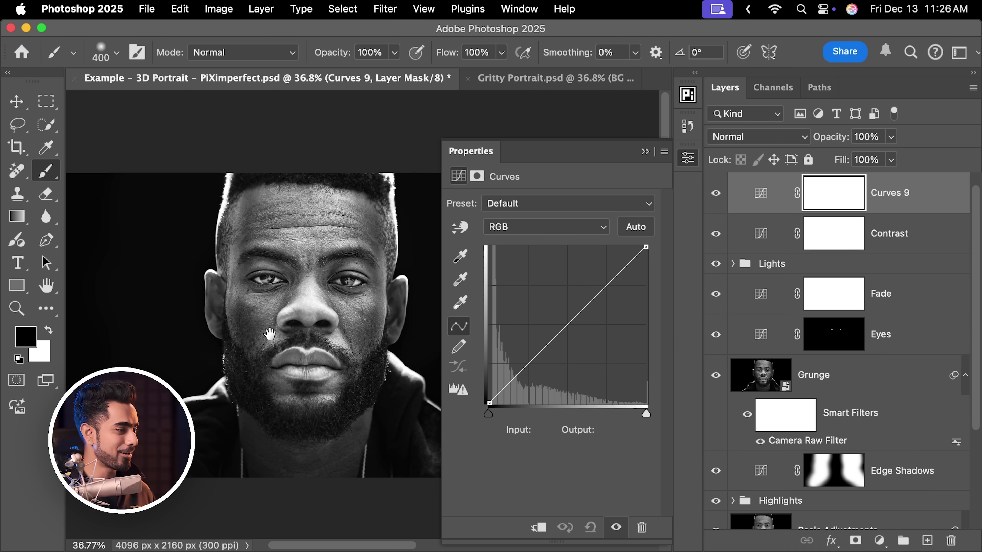
key(super+minus)
drag(490, 403, 482, 366)
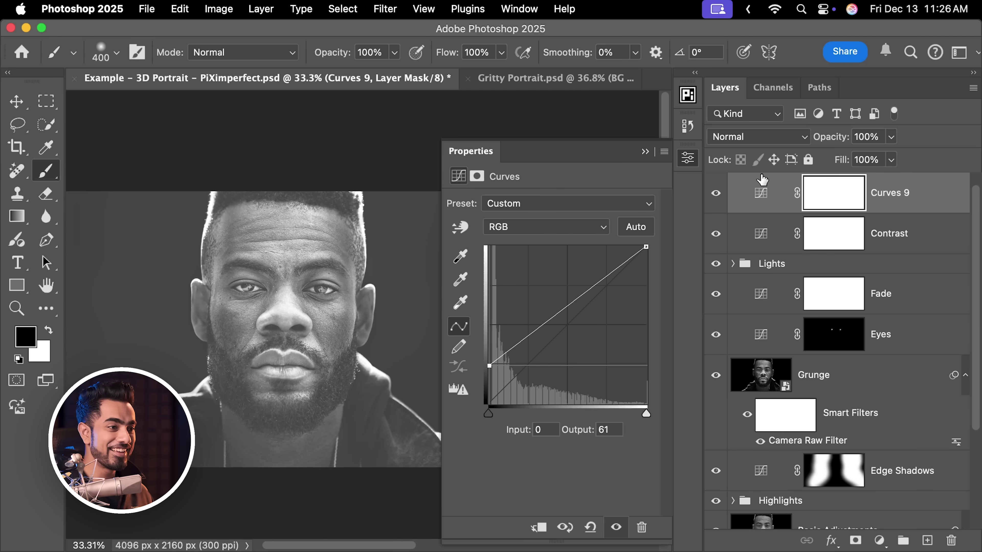
- Invert the new Curves 9 layer mask to black to hide the lifted tones
key(super+i)
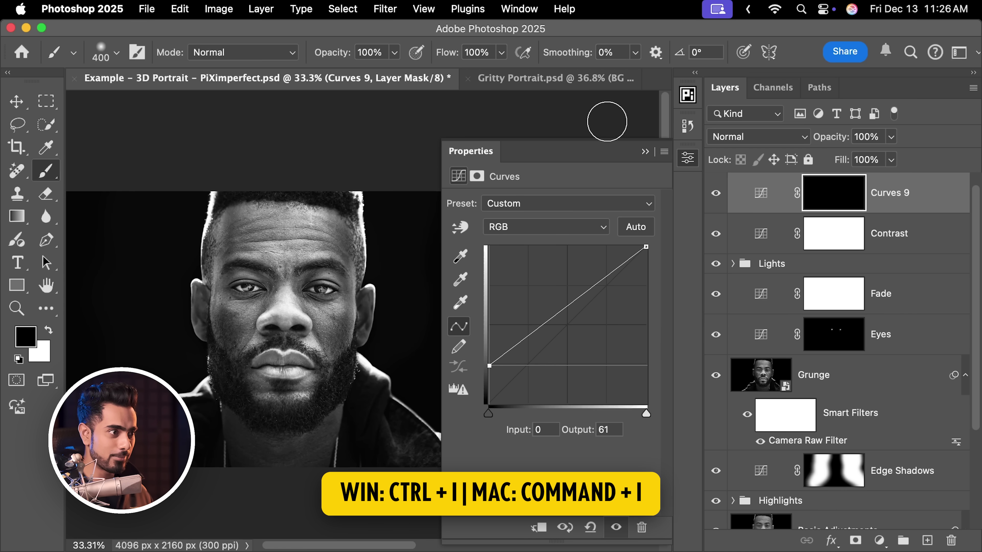
click(645, 152)
scroll(310, 271, left, 3)
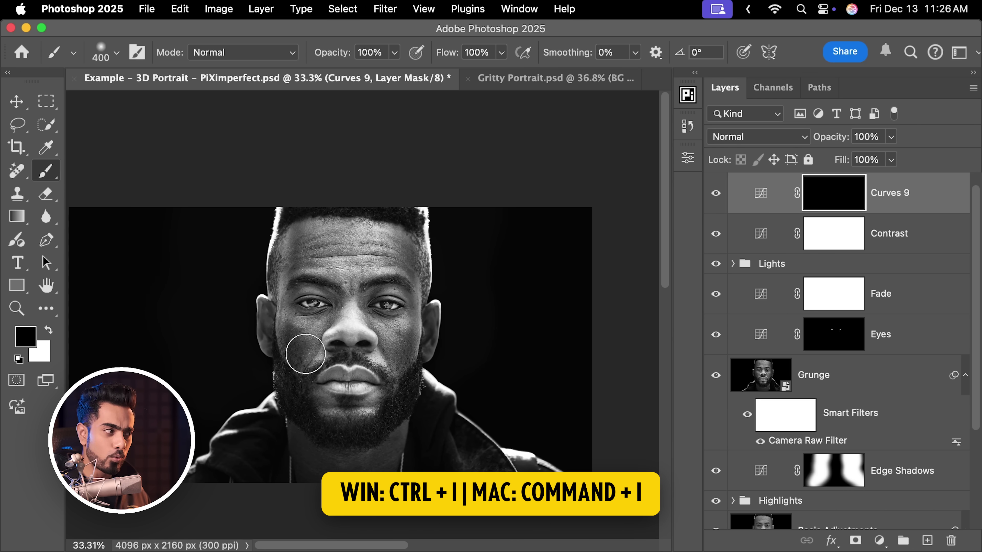
- Paint a soft white glow around the top of the head on the Curves 9 mask with a very large brush at 20% flow
key(x)
scroll(316, 308, down, 2)
scroll(321, 306, left, 1)
key(bracketright)
key(bracketright)
key(bracketright)
key(bracketright)
key(bracketright)
key(bracketright)
key(bracketright)
key(bracketright)
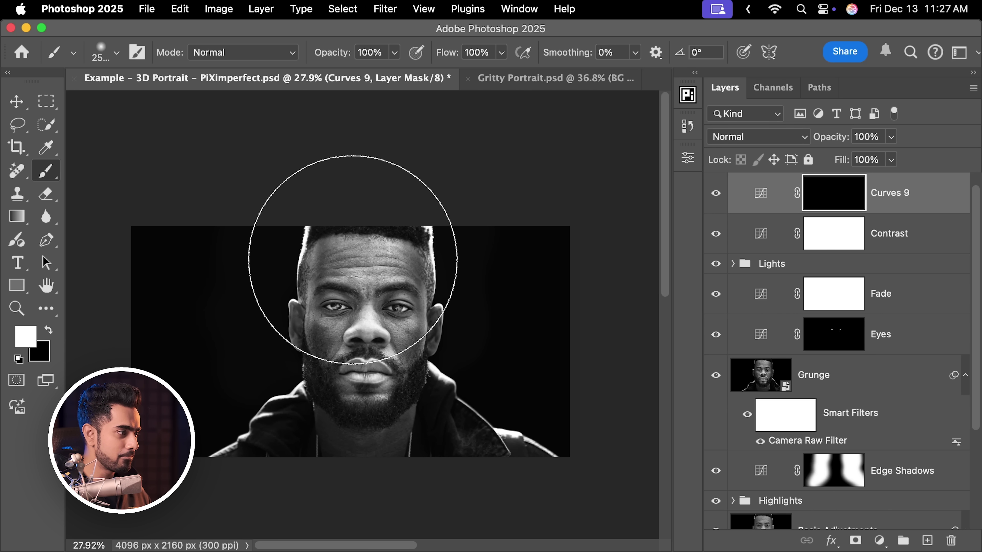
click(355, 263)
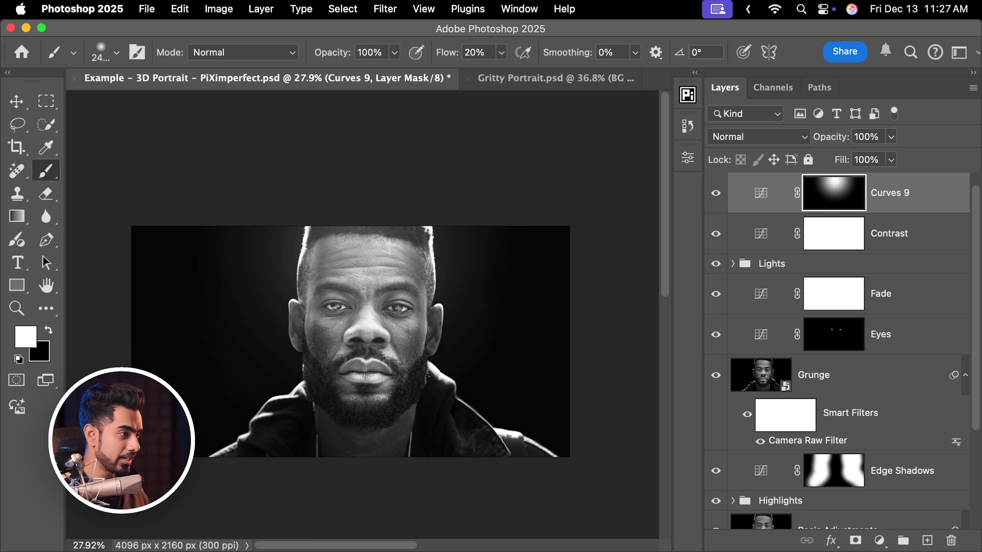
- Spread the glow on the Curves 9 mask over the background around the head using a slightly smaller white brush at 20% flow
key(bracketleft)
key(bracketleft)
mouse_move(340, 252)
mouse_down()
mouse_move(285, 175)
mouse_move(405, 371)
mouse_move(329, 142)
mouse_up()
key(super+0)
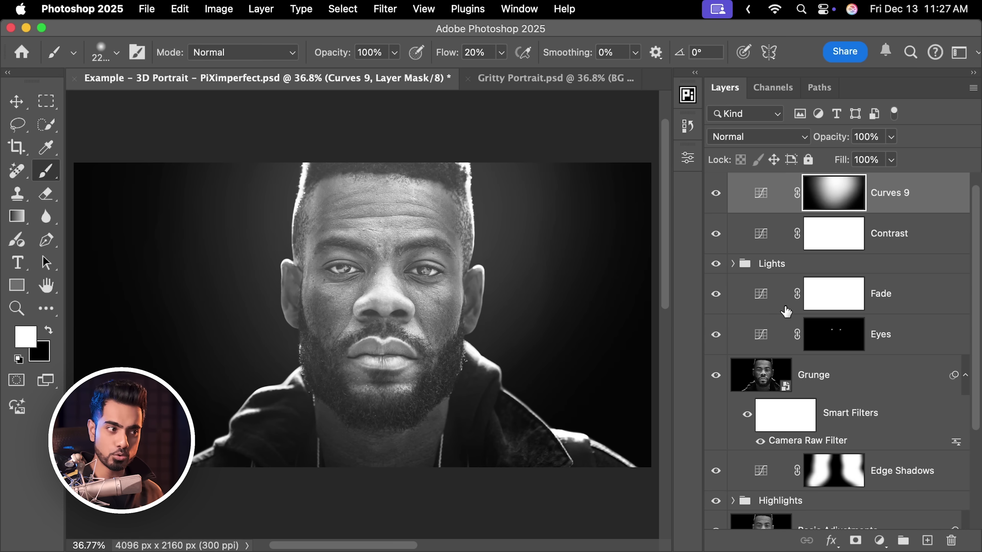
- Load the Subject layer's mask as a selection while keeping the Curves 9 mask active
scroll(831, 478, down, 5)
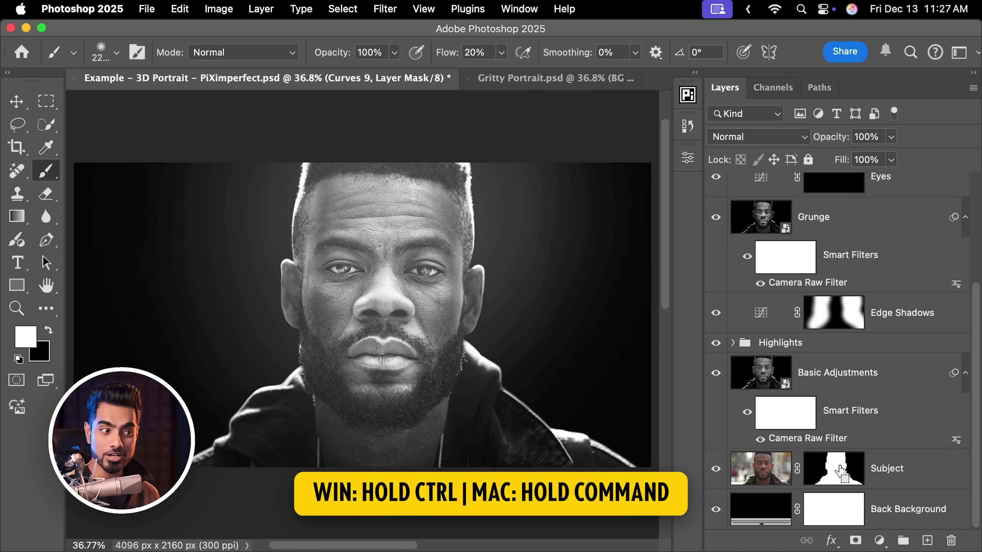
super+click(835, 472)
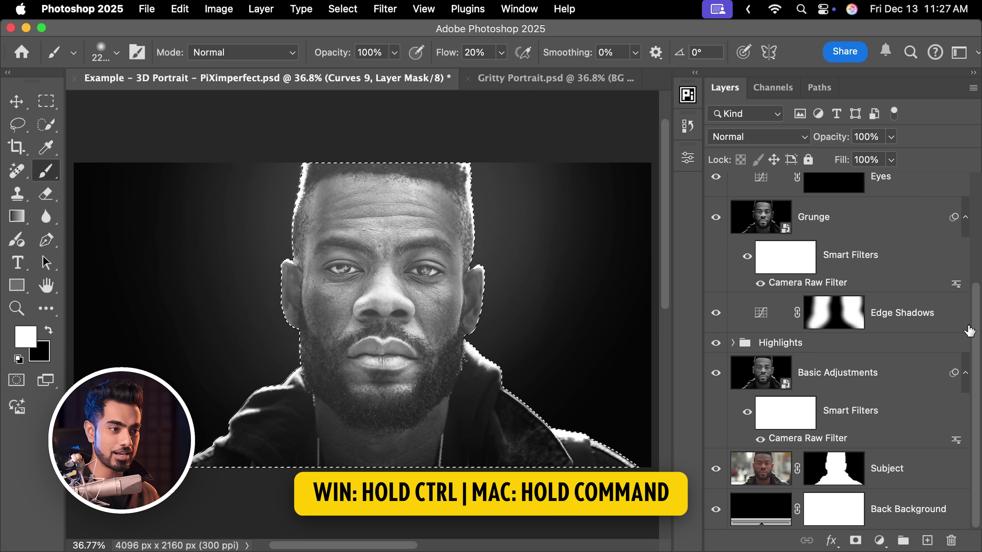
scroll(969, 331, up, 5)
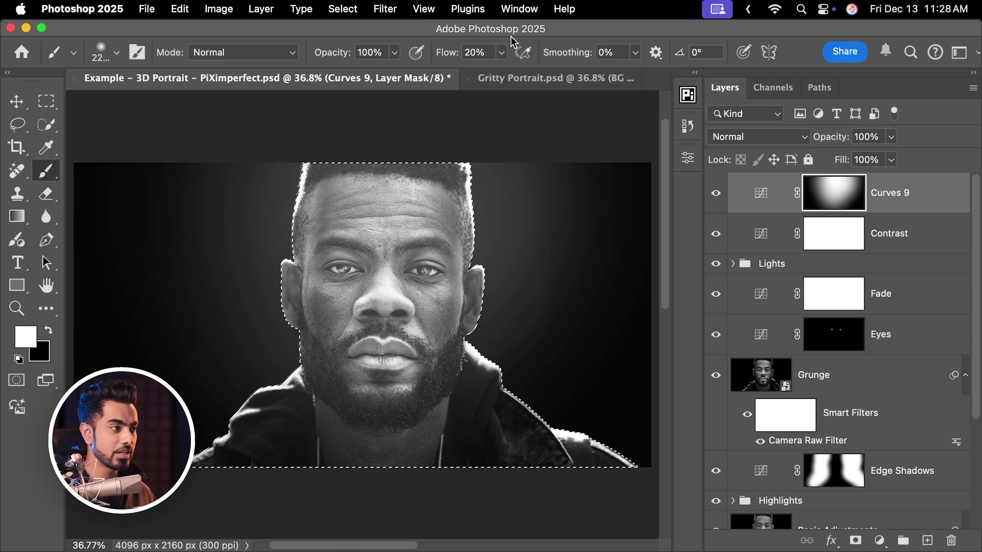
- Paint the selected subject black on the Curves 9 mask at 100% flow with brushes of 900 to 1300 px, and deselect
drag(448, 54, 542, 54)
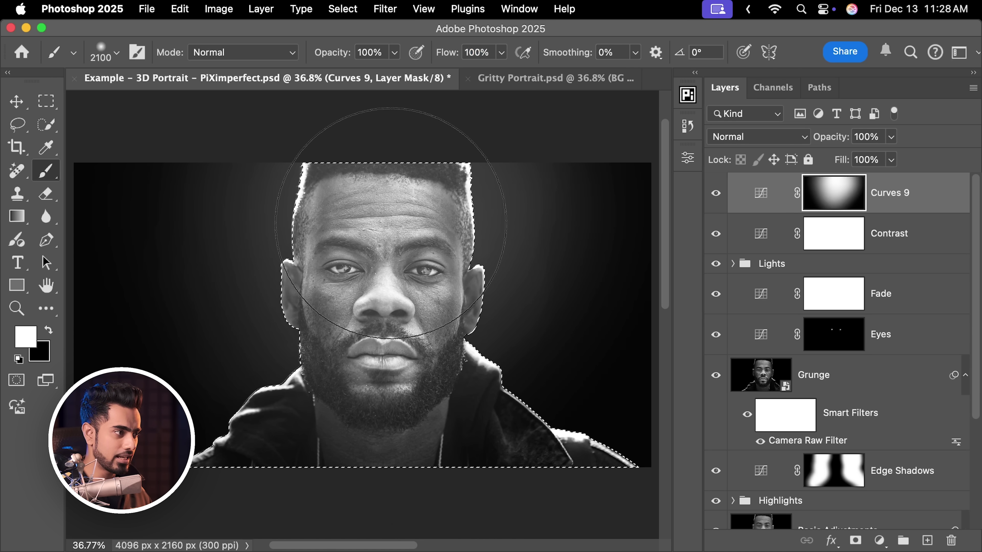
key(bracketleft)
key(bracketleft)
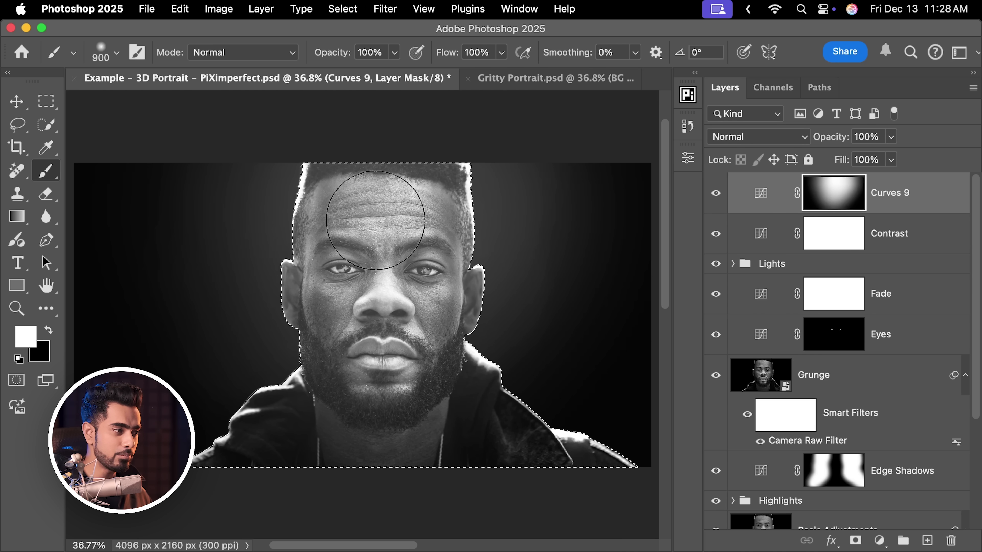
key(x)
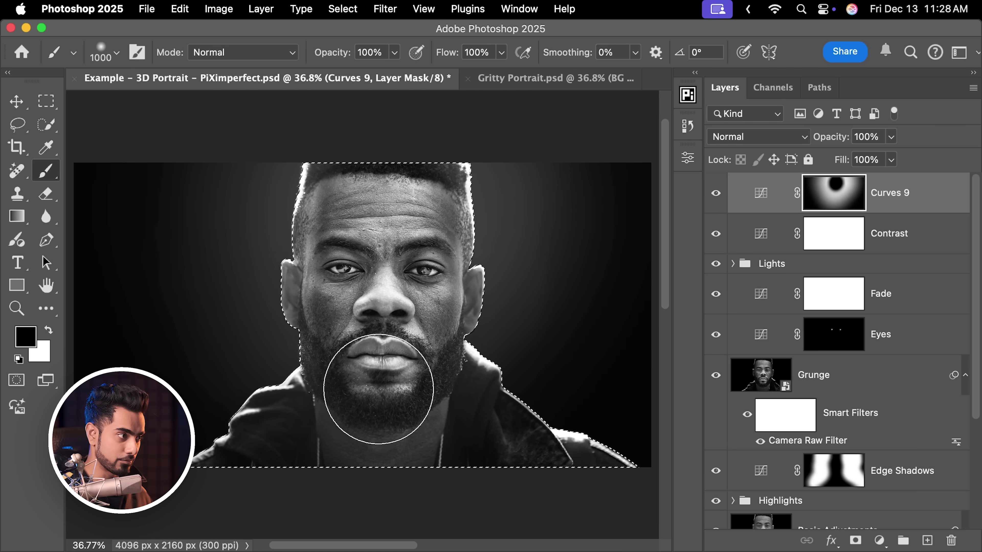
key(bracketright)
key(bracketright)
key(bracketright)
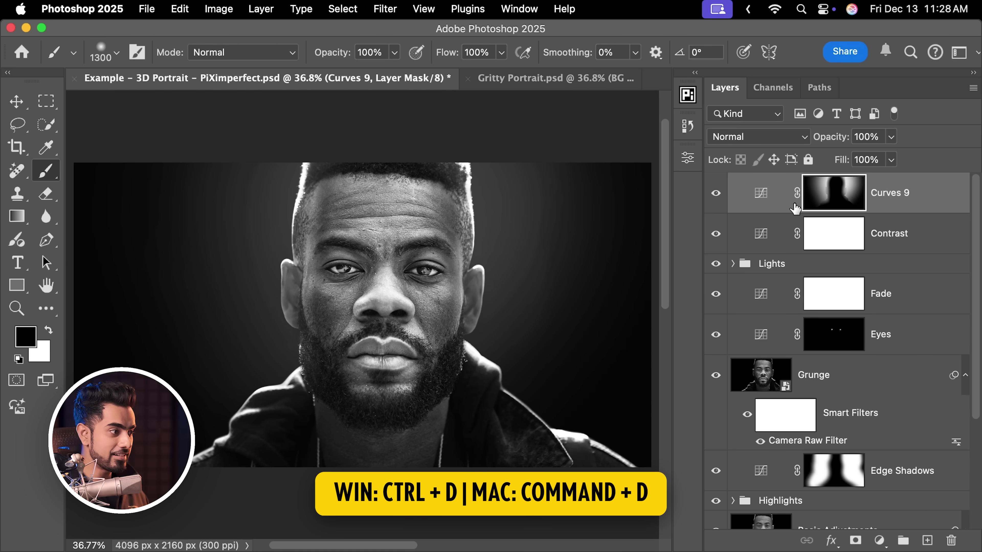